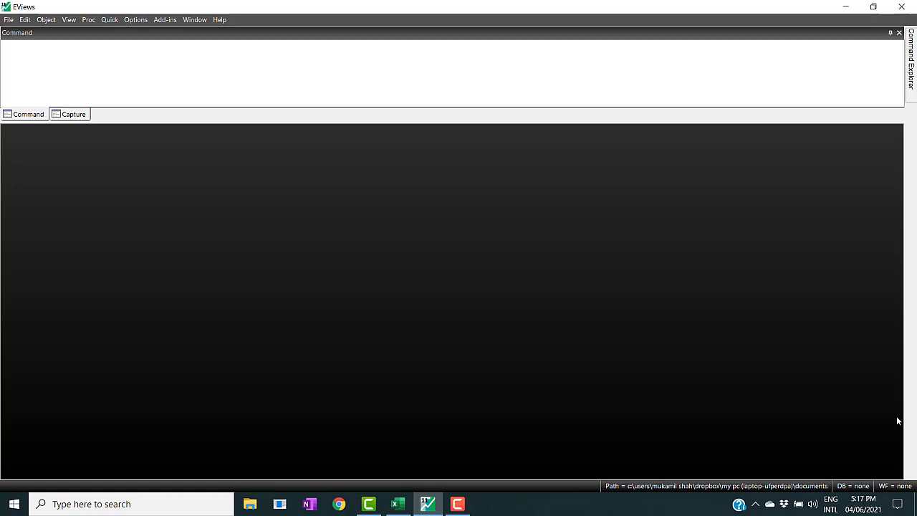
Switch to the Excel workbook and examine the variable headers and the first and last years on Sheet2
left_click(406, 505)
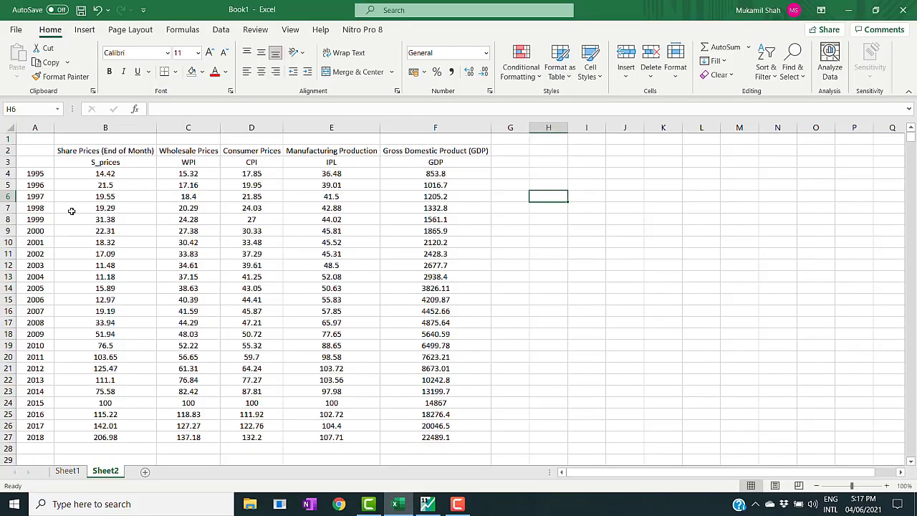
left_click(175, 158)
left_click_drag(223, 159, 238, 159)
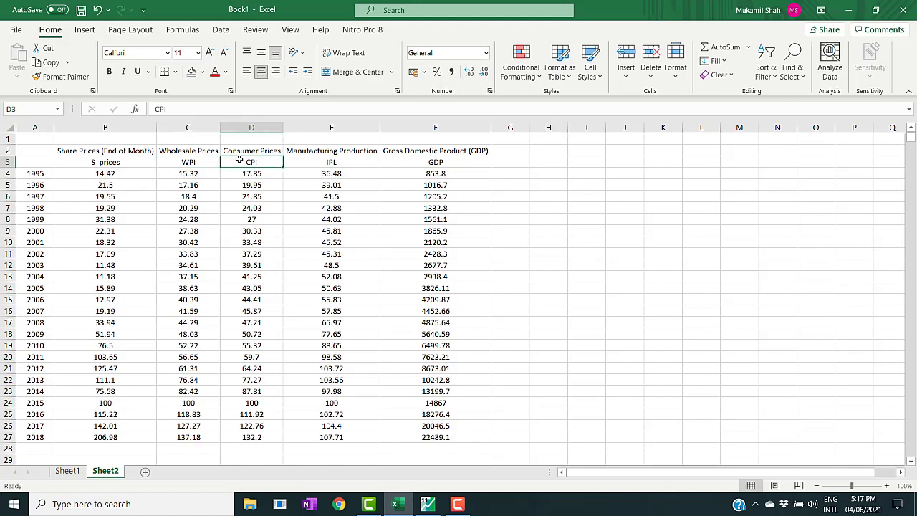
left_click(314, 160)
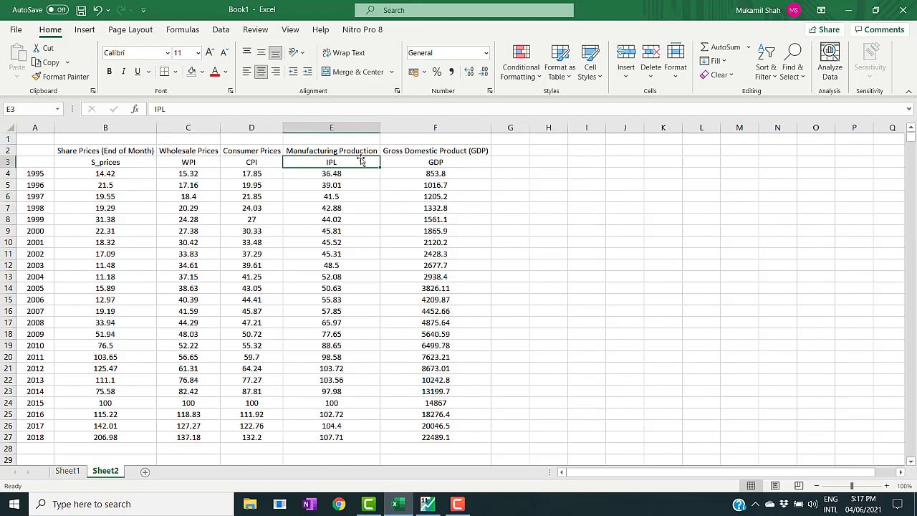
left_click(401, 161)
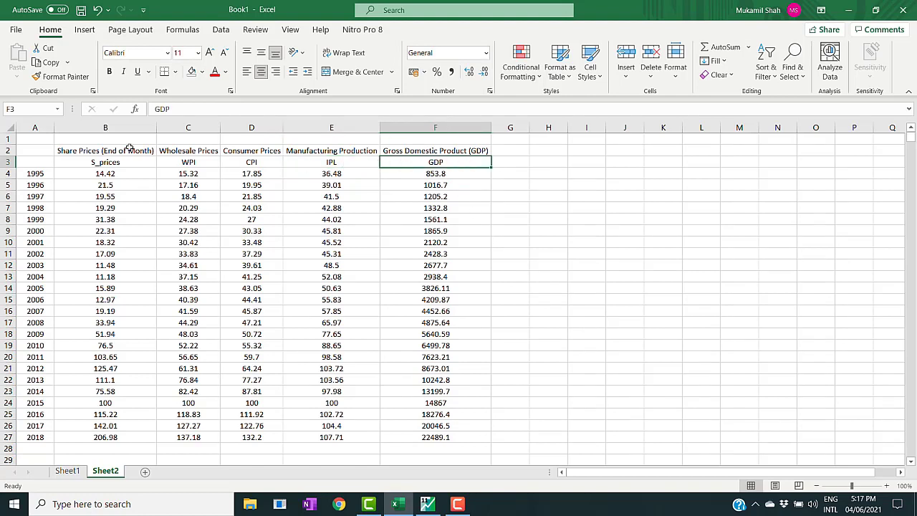
left_click(42, 173)
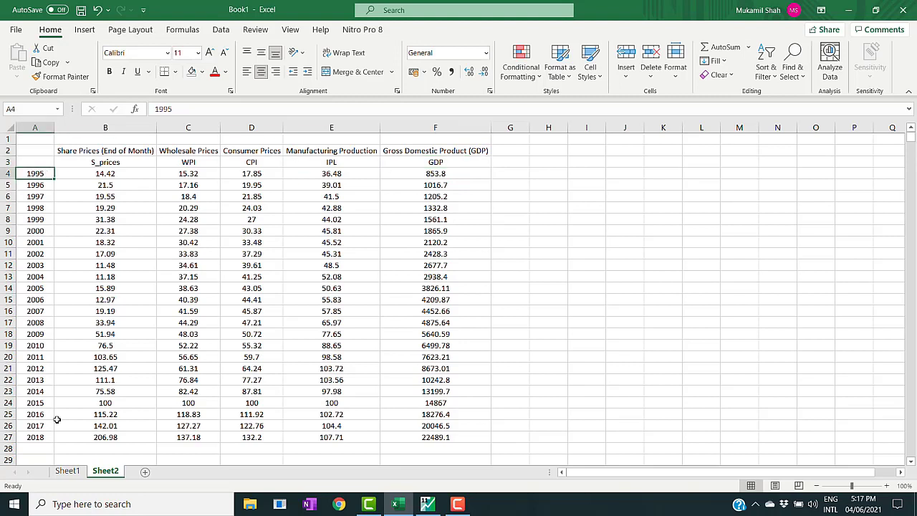
left_click(42, 437)
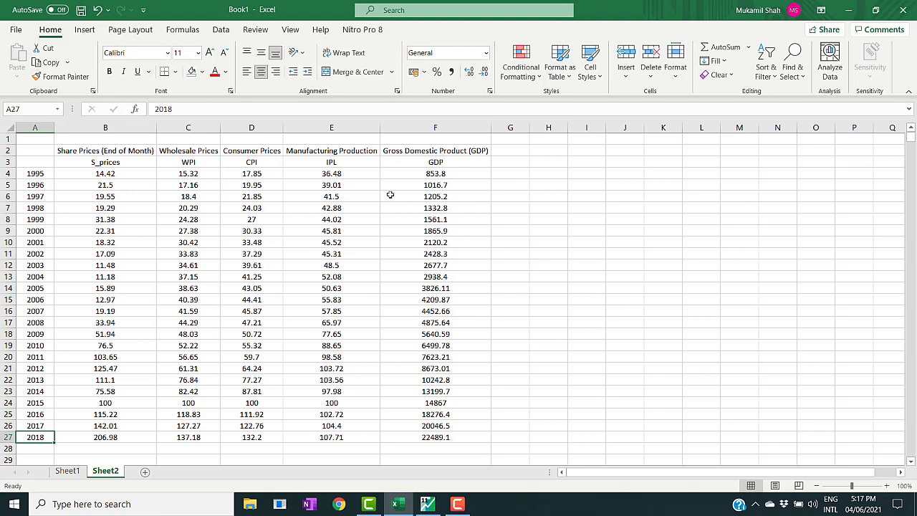
left_click(509, 175)
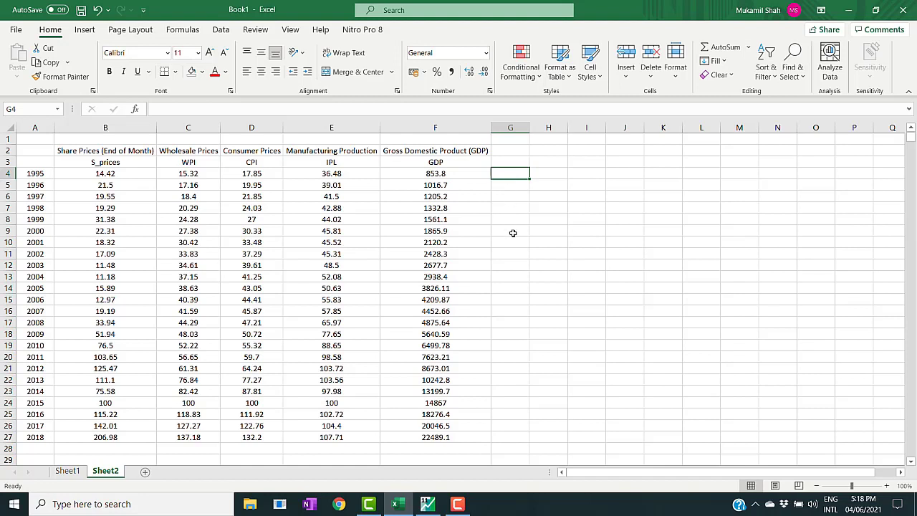
Select the data block B3:F27 on Sheet2, from the S_prices header through the last GDP value
left_click(102, 161)
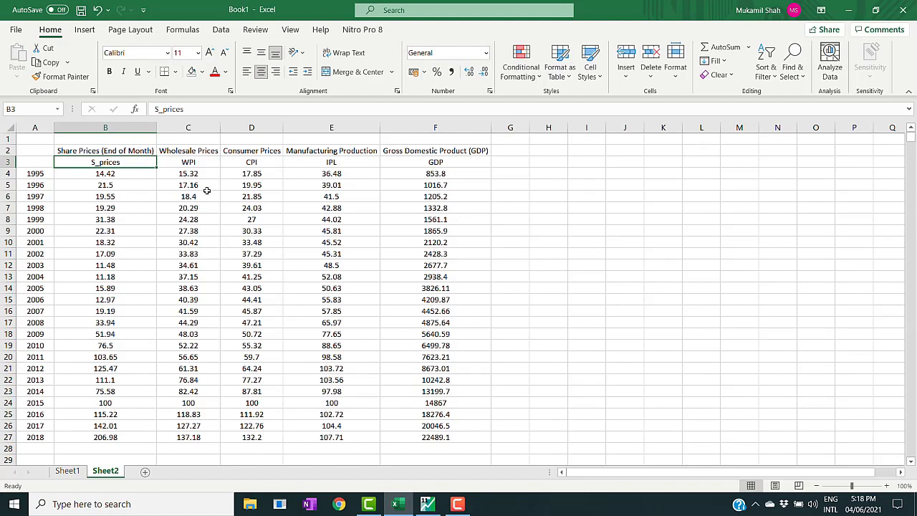
key("ctrl+shift+Right")
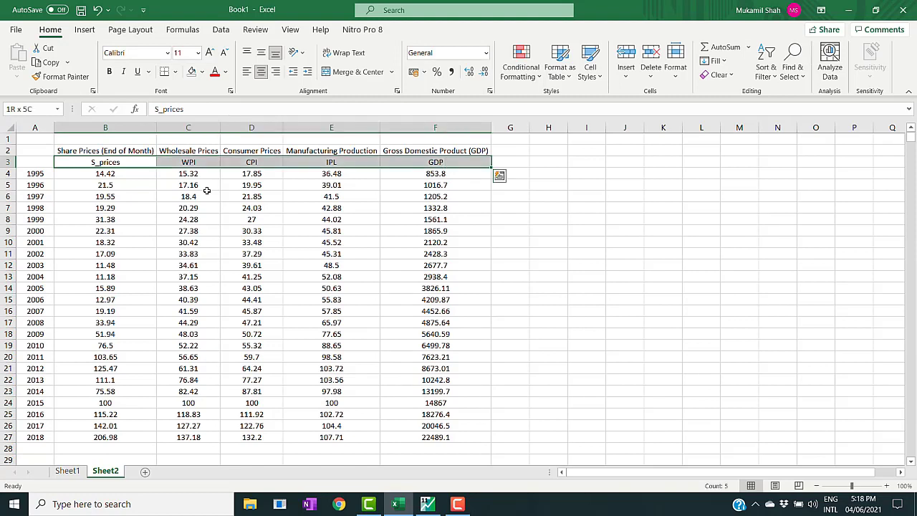
key("ctrl+shift+Down")
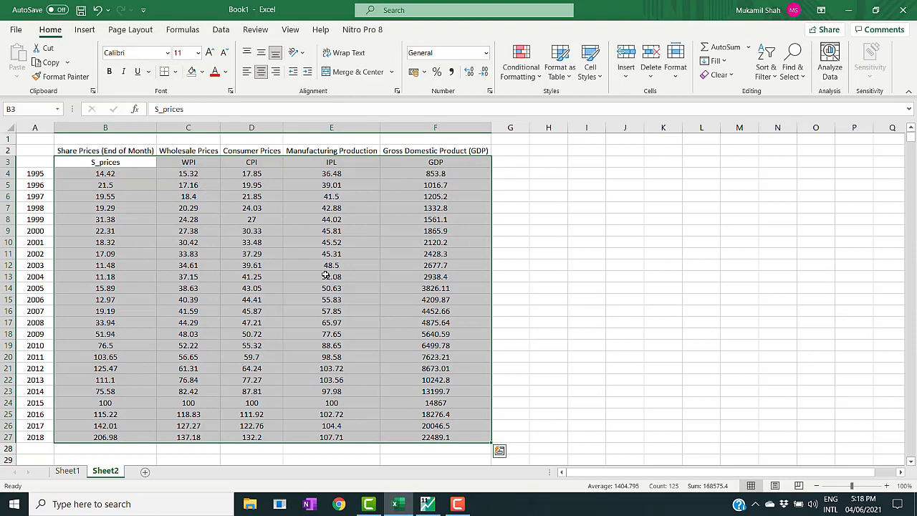
Switch to EViews and create a dated annual workfile from 1995 to 2018 named arif
left_click(427, 503)
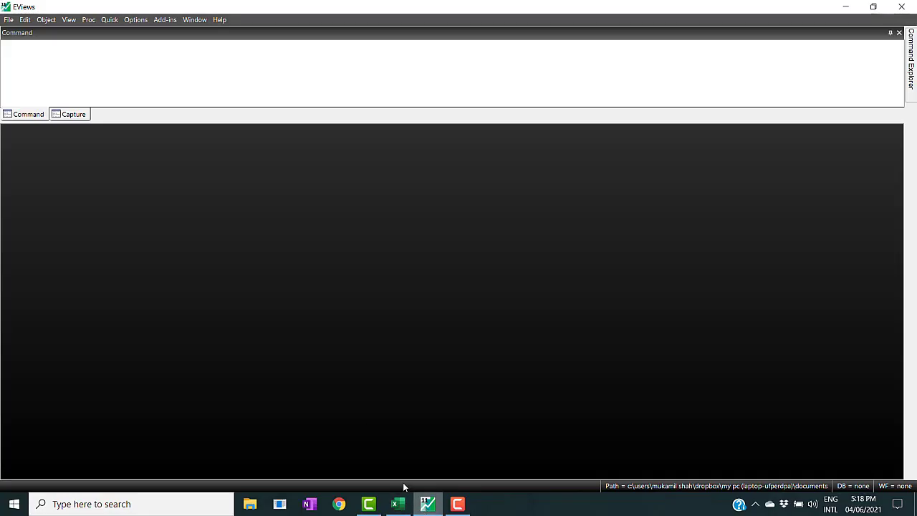
left_click(9, 20)
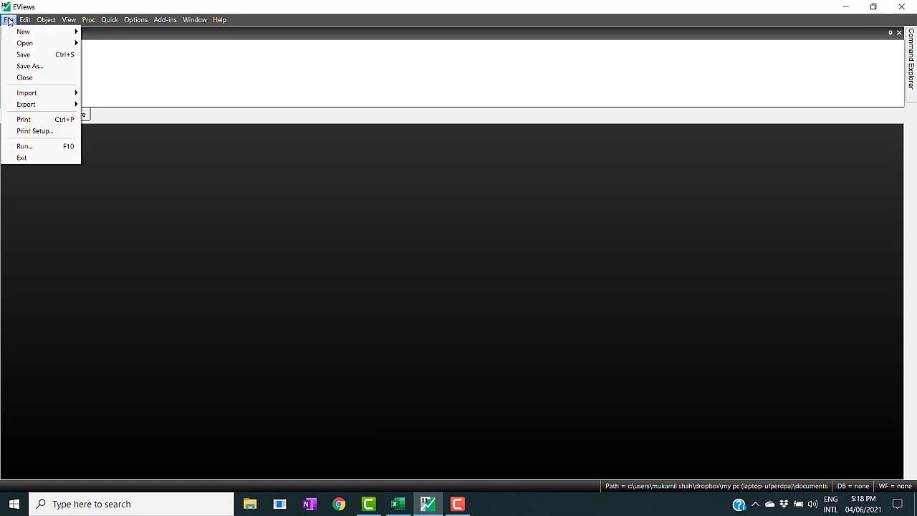
mouse_move(23, 36)
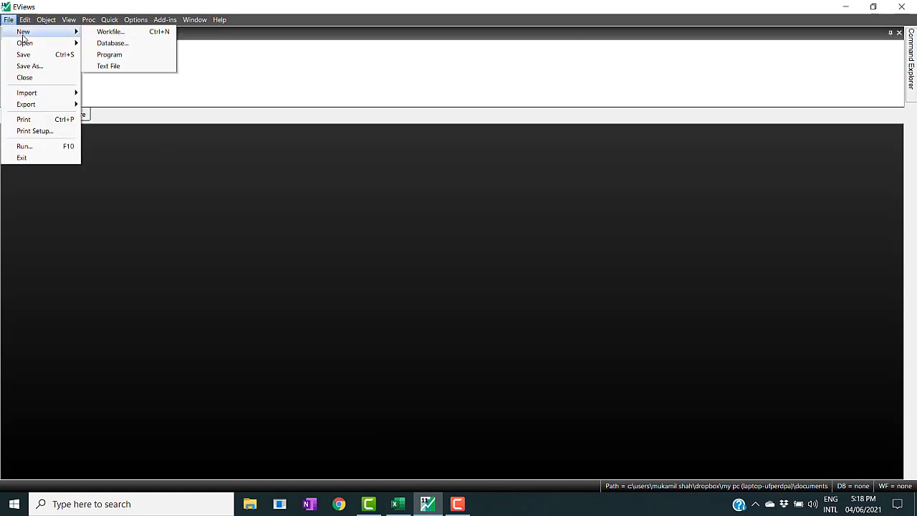
left_click(114, 32)
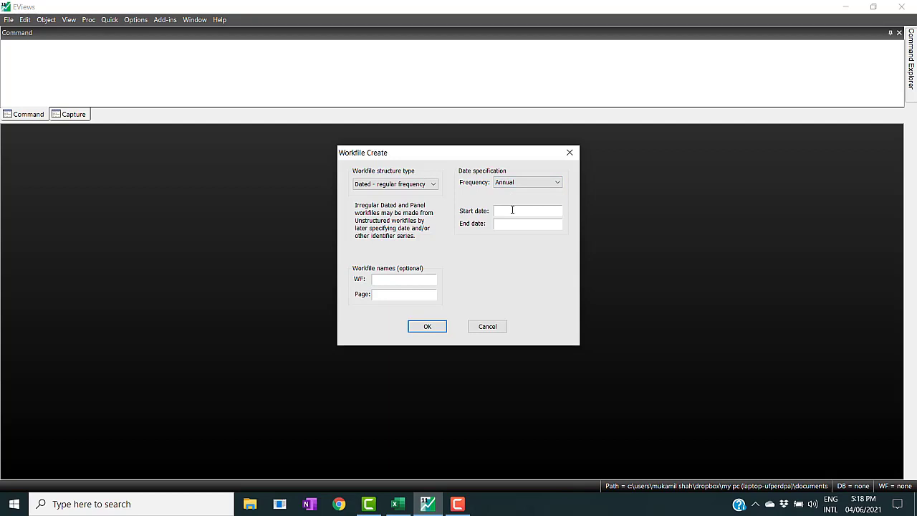
type("19952018")
type("o")
key("BackSpace")
key("BackSpace")
type("anf")
left_click(416, 326)
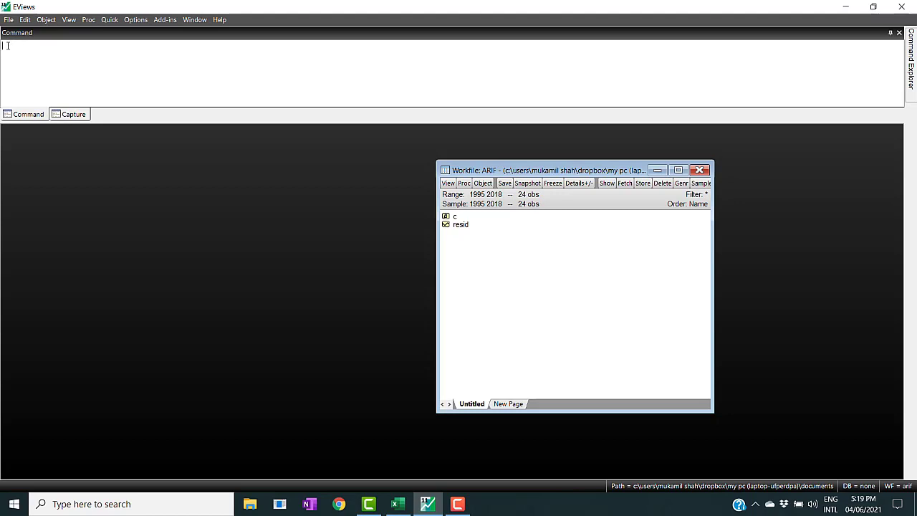
Open an empty group with the data command and select the series-name cell above 1995 in the first empty column
type("data")
key("Return")
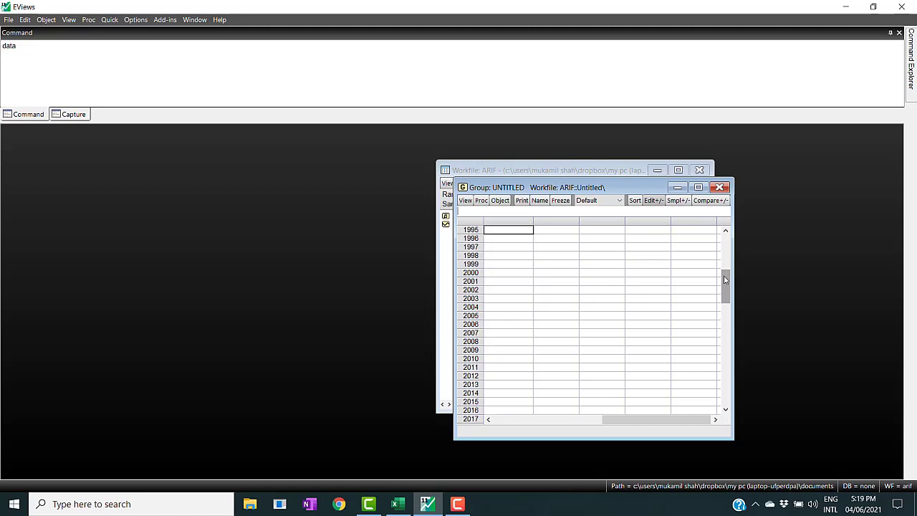
left_click_drag(725, 280, 724, 239)
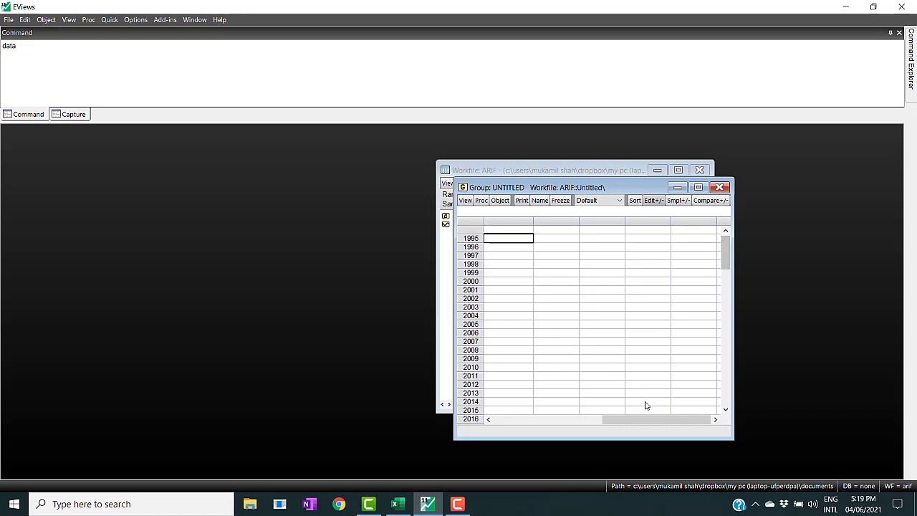
left_click_drag(644, 421, 512, 444)
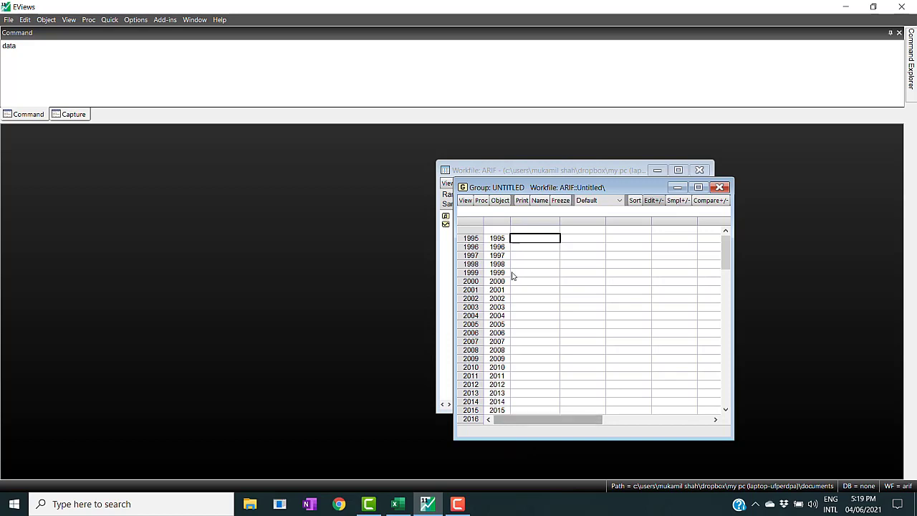
left_click(529, 229)
Copy the selected Excel block B3:F27 into the EViews group at the chosen name cell, and minimize the group window
left_click(398, 503)
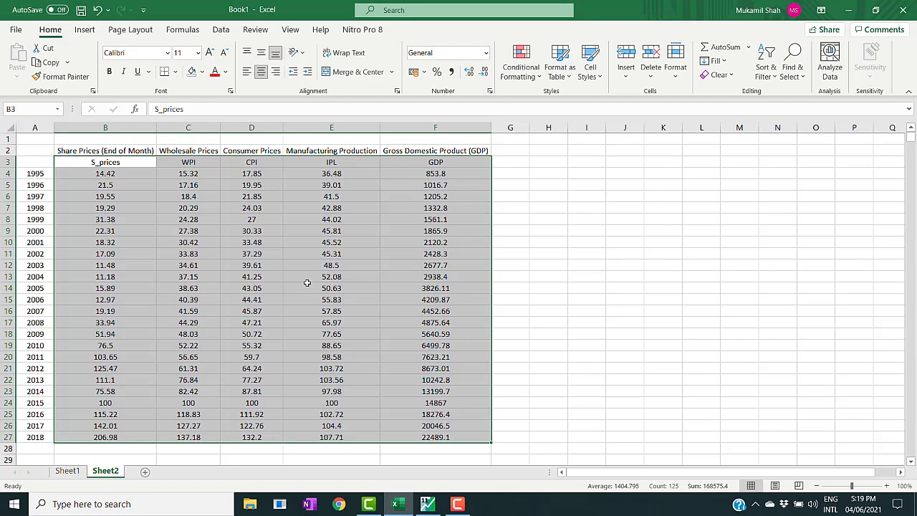
key("ctrl+c")
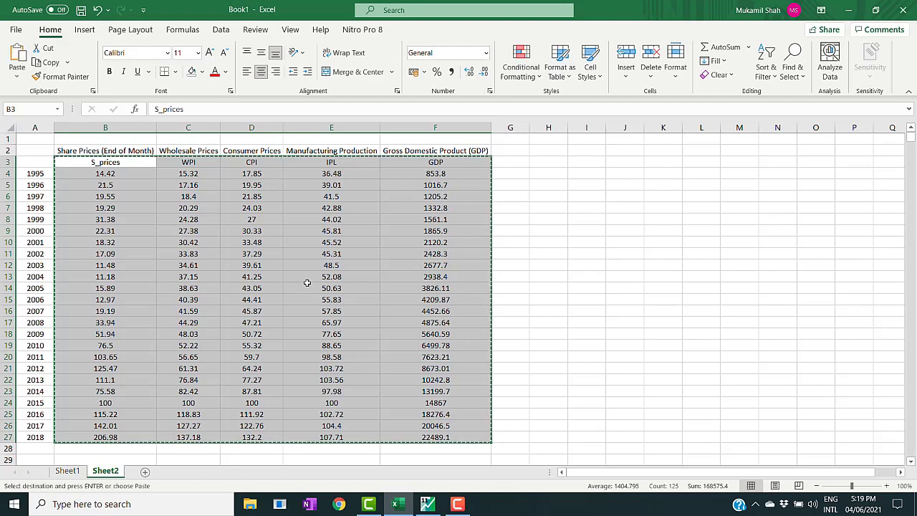
left_click(427, 504)
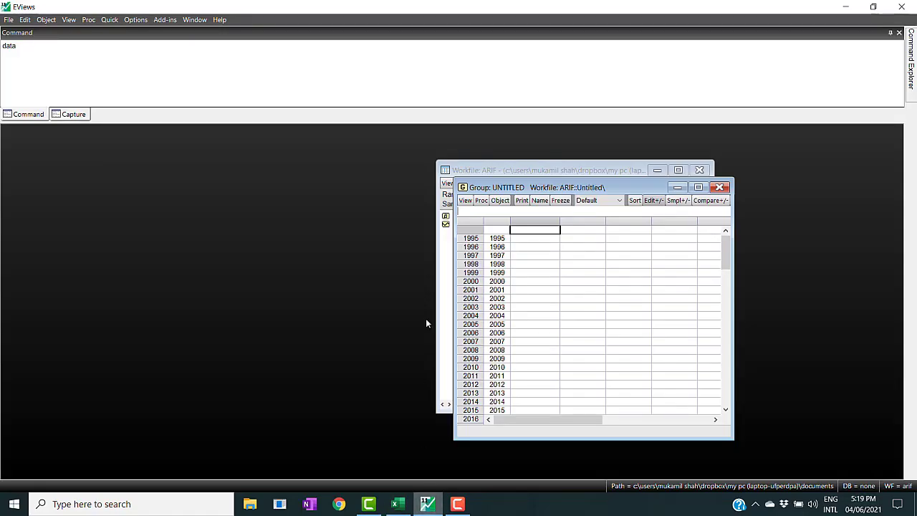
right_click(534, 234)
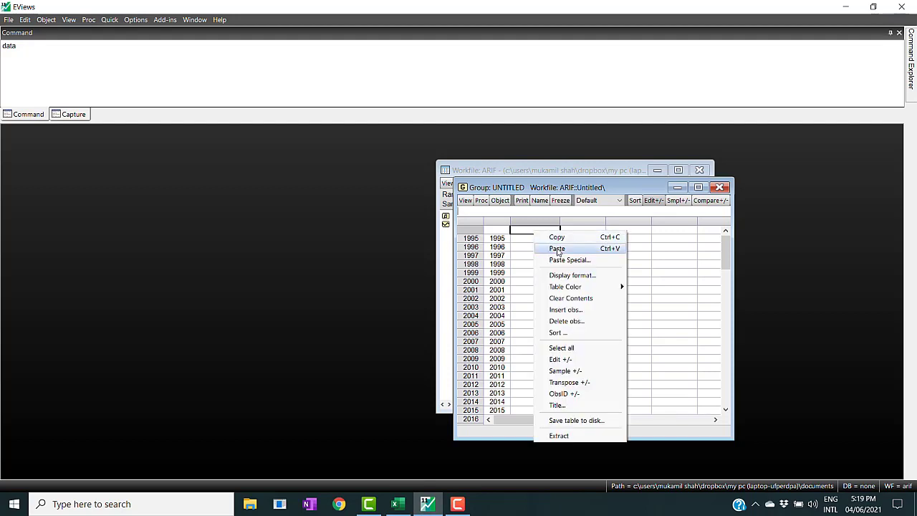
left_click(555, 250)
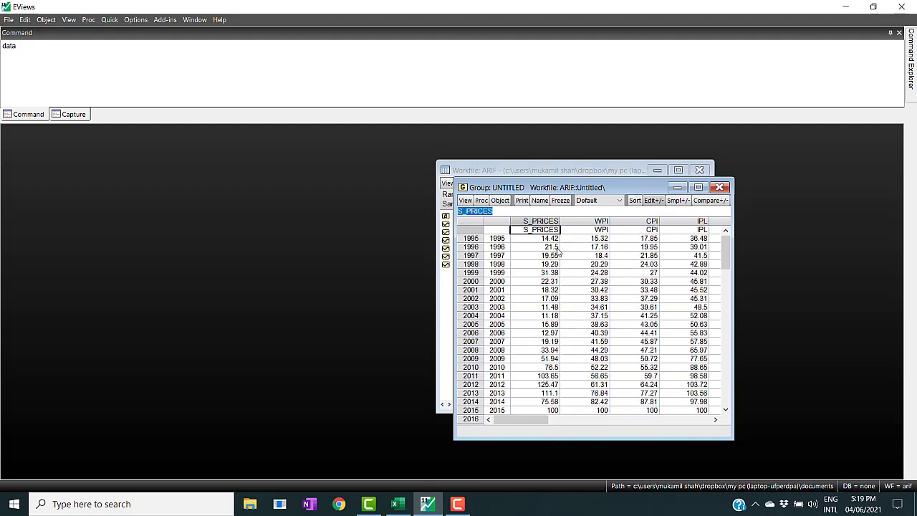
left_click(699, 188)
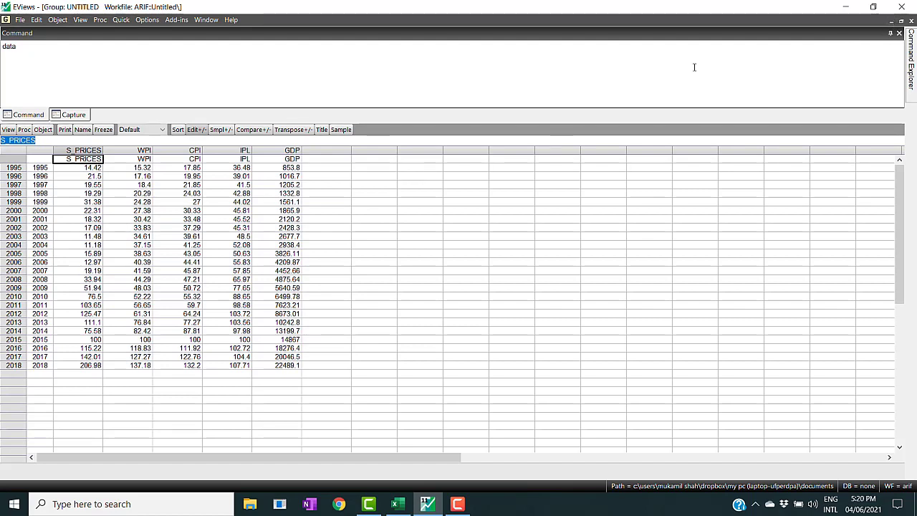
left_click(892, 20)
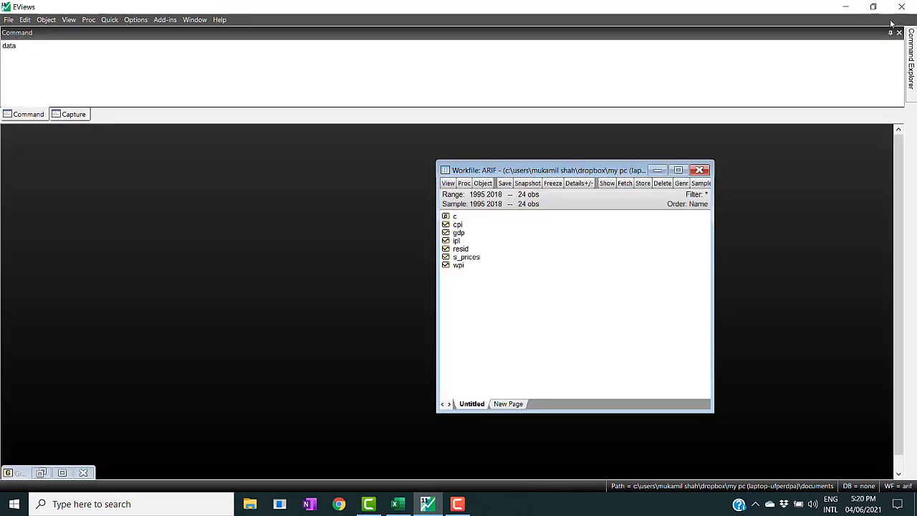
Generate the log series of consumer prices with the command genr lcpi=log(cpi)
left_click(48, 61)
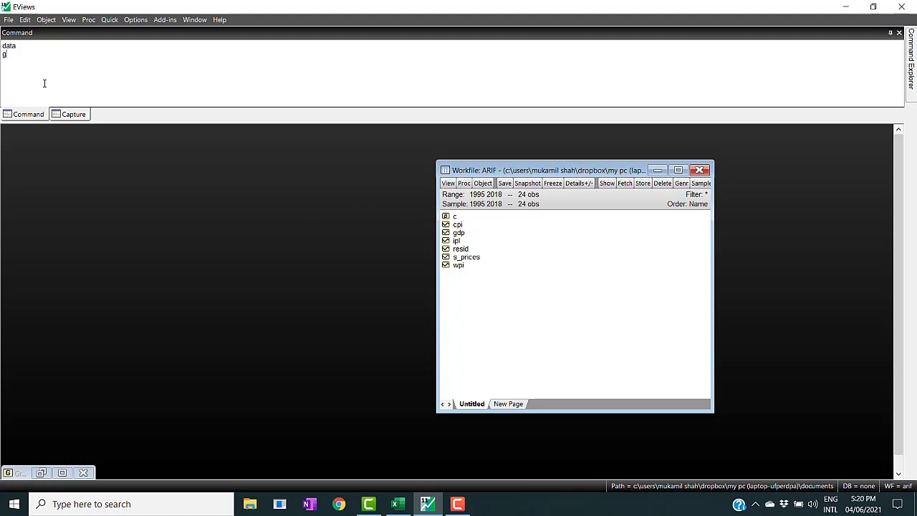
type("genr lcpi=log(cpi)")
key("Return")
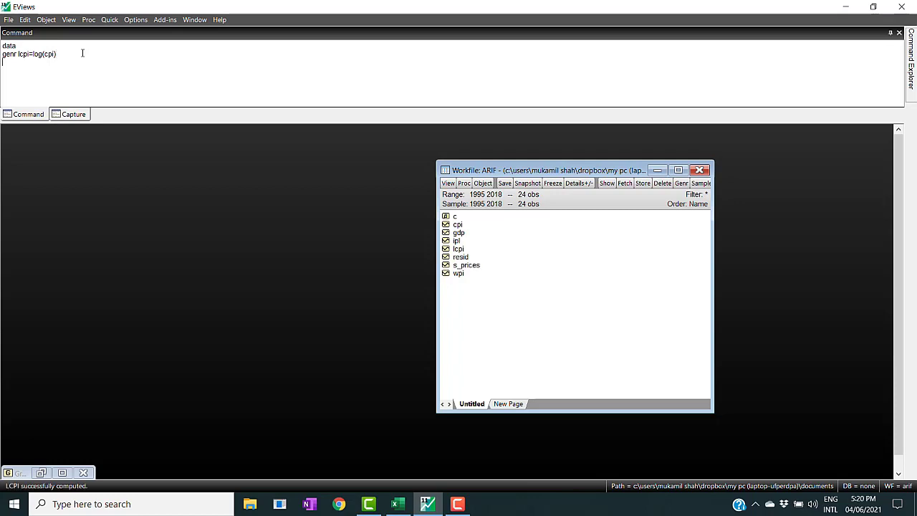
left_click(453, 249)
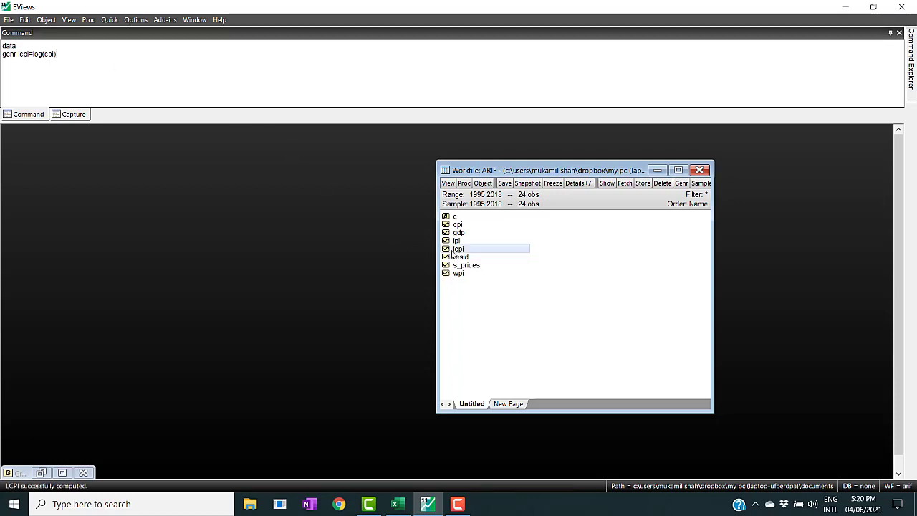
Generate the log series of GDP and manufacturing production with genr lgdp=log(gdp) and genr lipi=log(ipl)
left_click(4, 70)
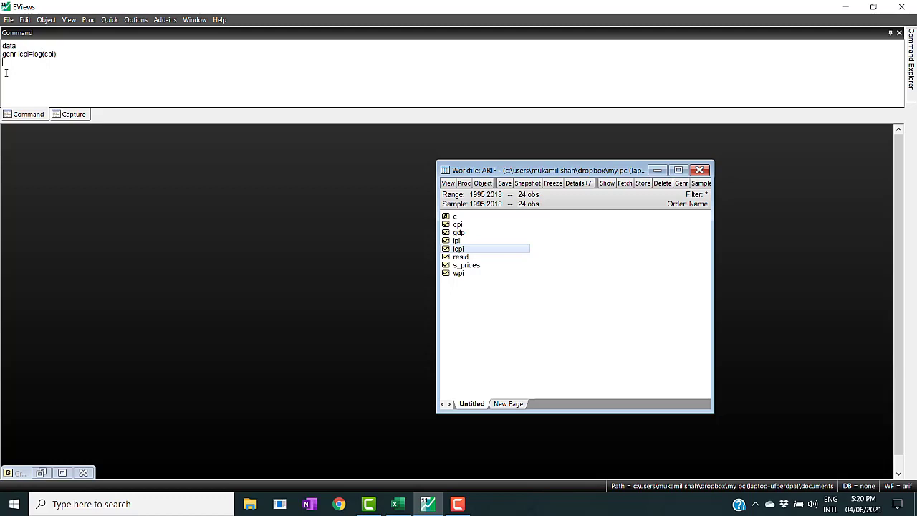
type("genr lgdp")
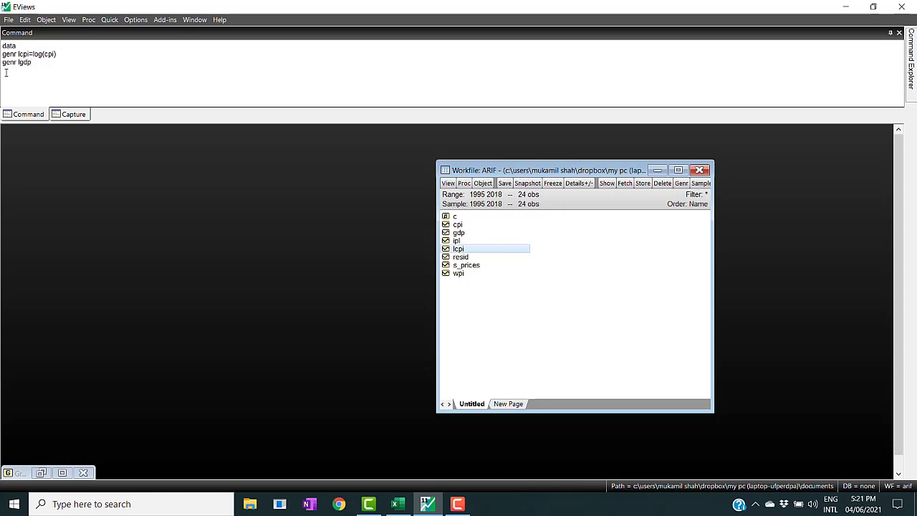
type("=log(gdp)")
key("Return")
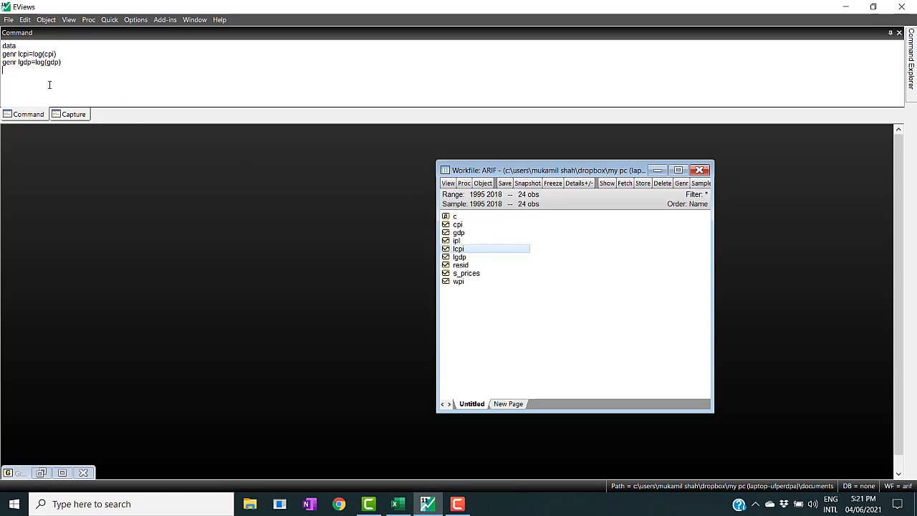
type("genr lipi=log(ipi)")
key("Return")
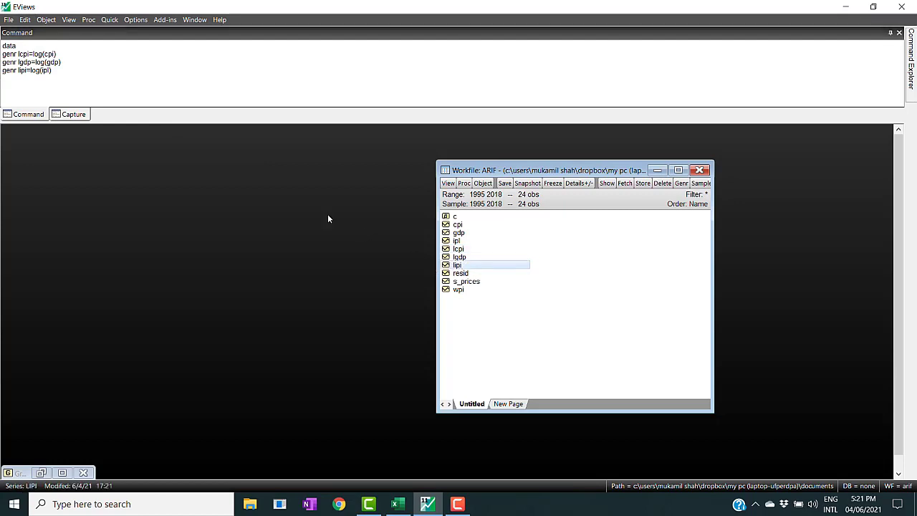
Generate the log series of share prices and wholesale prices with genr lsp=log(s_prices) and genr lwpi=log(wpi)
left_click(22, 77)
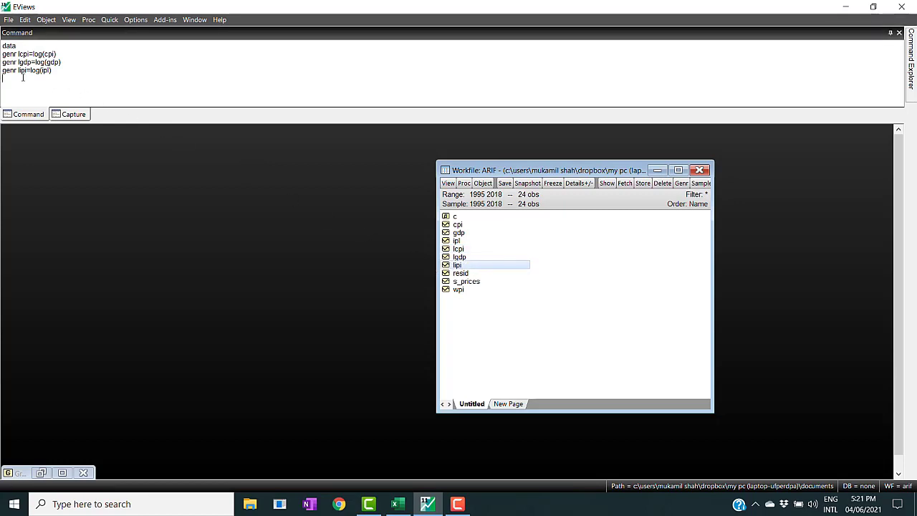
type("genr lsp=log(s_prices)")
key("Return")
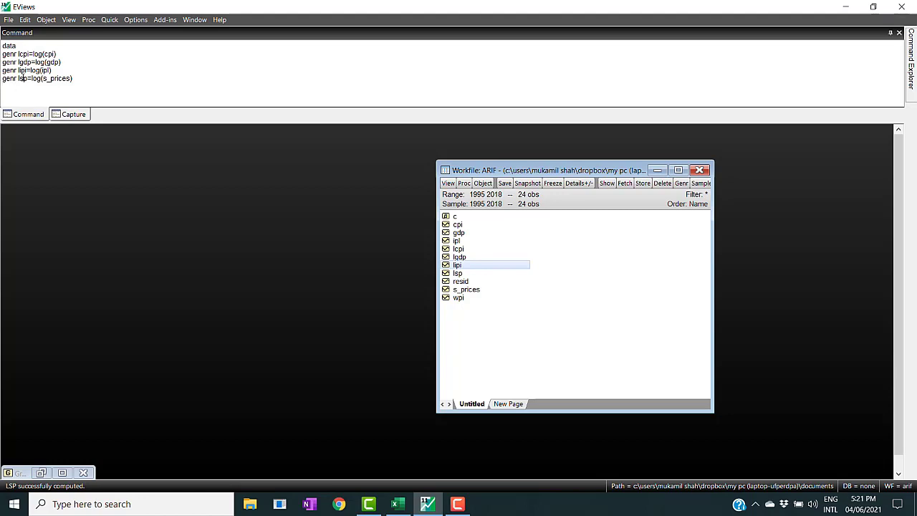
type("genr lwpi=log(wpi)")
key("Return")
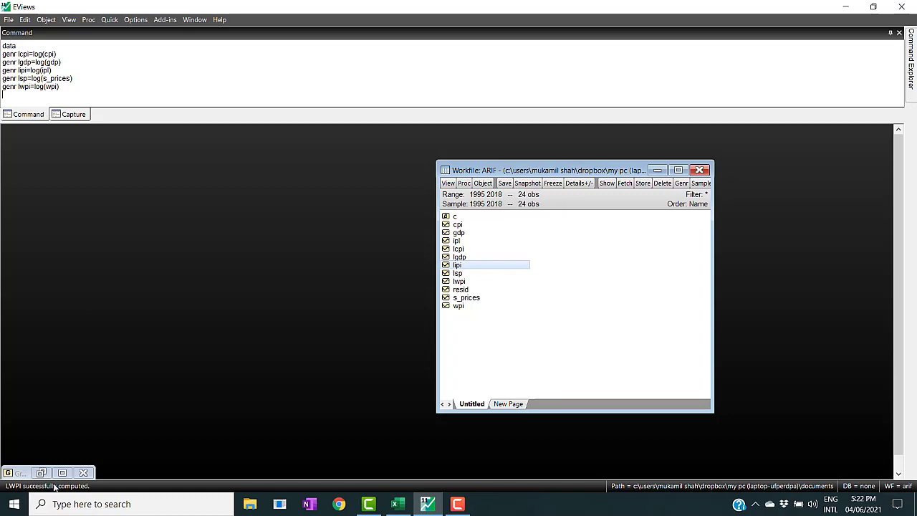
Close the minimized untitled group, confirming its deletion, and move the ARIF workfile window to the opposite side of the workspace
left_click(83, 473)
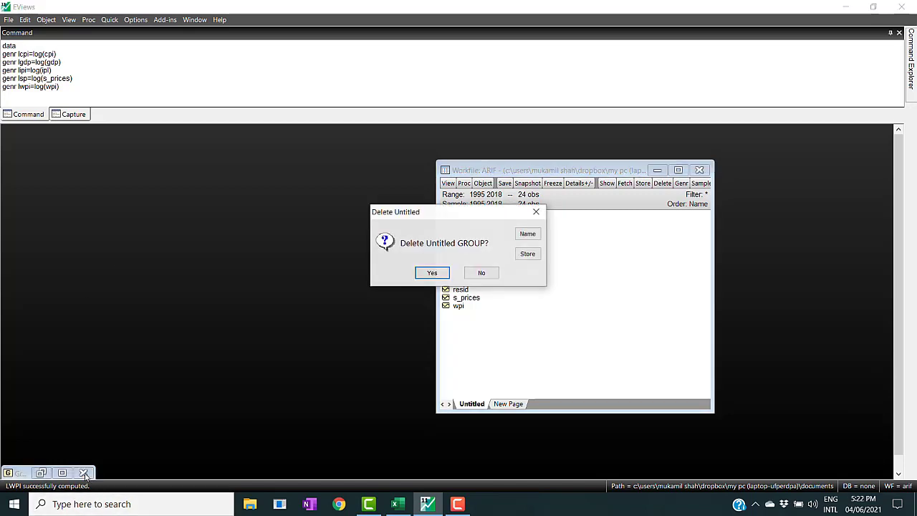
left_click(433, 273)
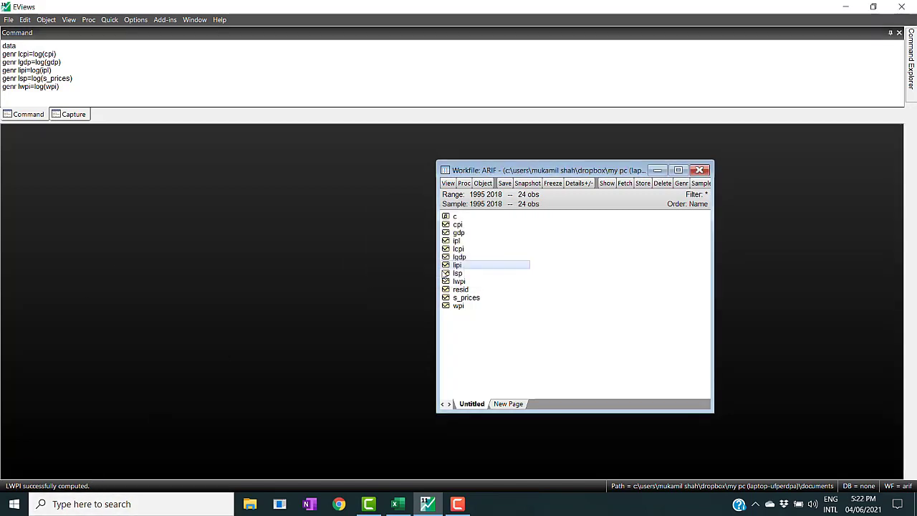
left_click_drag(621, 172, 227, 167)
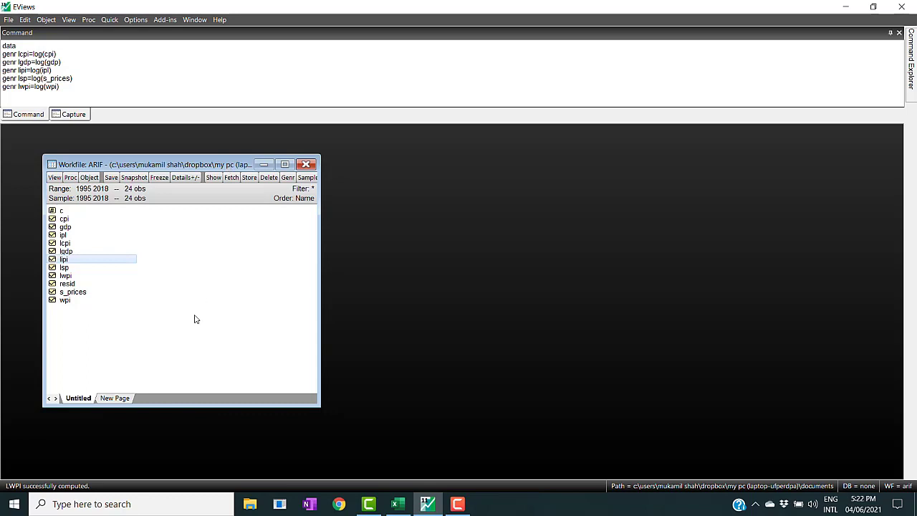
Copy the five log series lcpi, lgdp, lipi, lsp and lwpi from the annual workfile page
left_click(75, 250, "ctrl")
key("shift+Down")
key("shift+Down")
key("shift+Down")
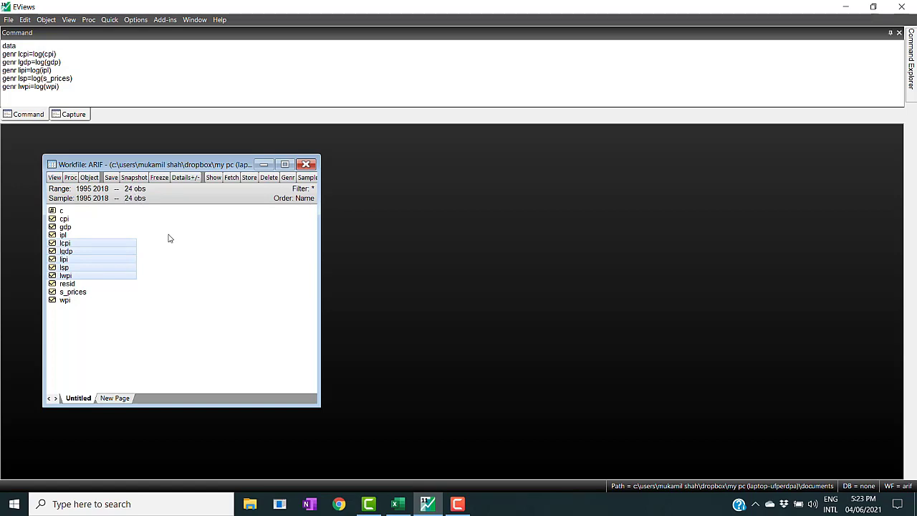
right_click(108, 248)
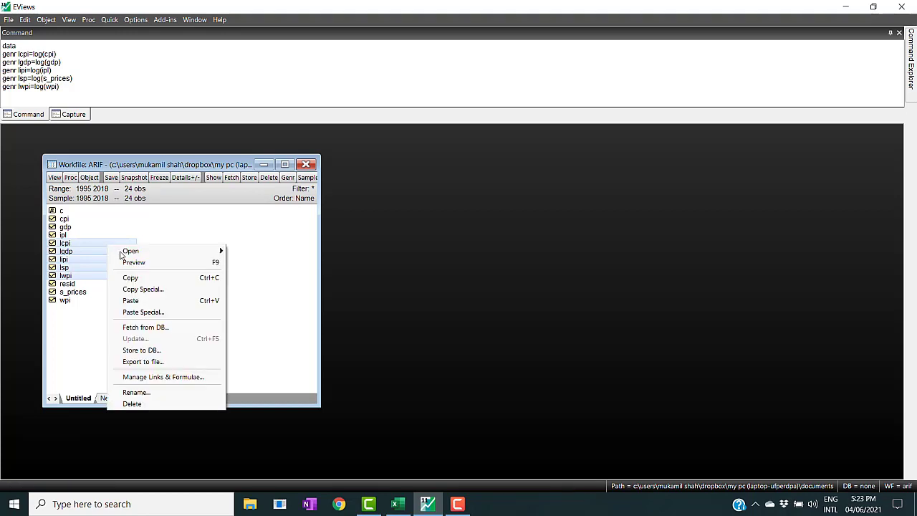
left_click(132, 279)
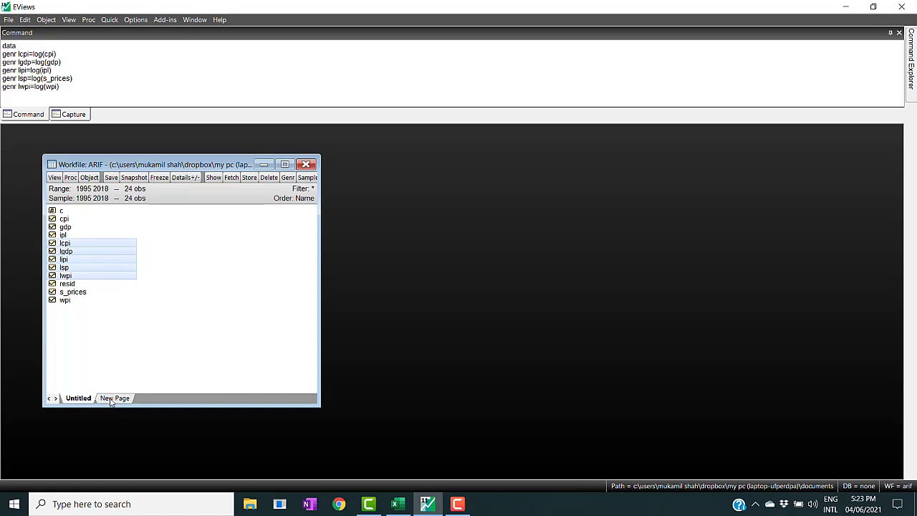
Create a new workfile page by frequency and range, with quarterly frequency from 1995Q1 to 2018Q4
left_click(111, 400)
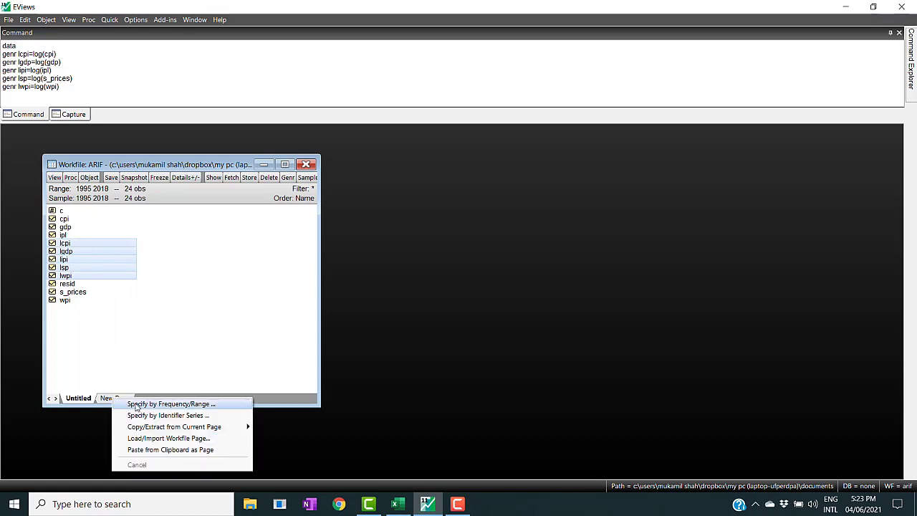
left_click(136, 404)
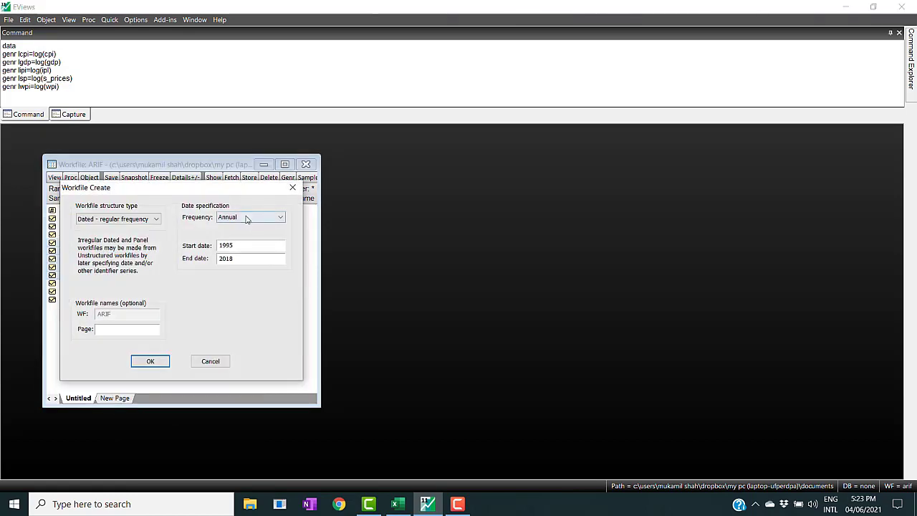
left_click(281, 219)
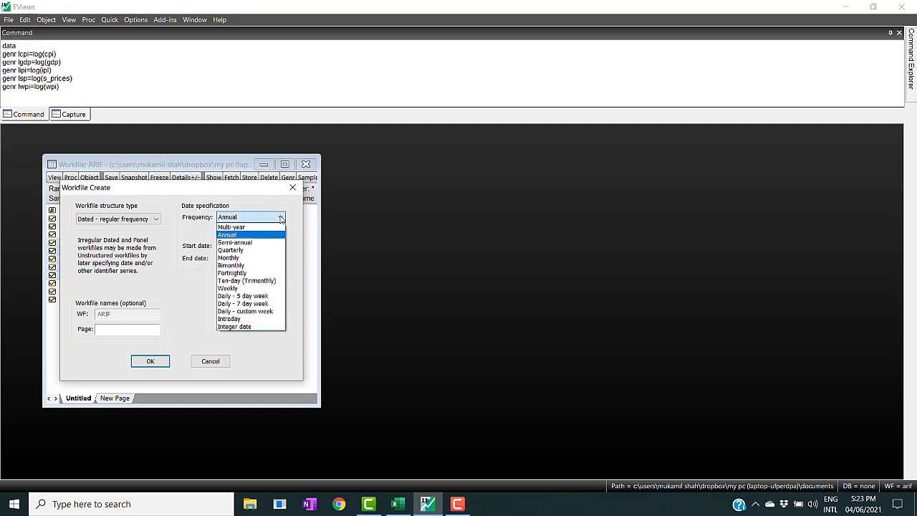
left_click(243, 250)
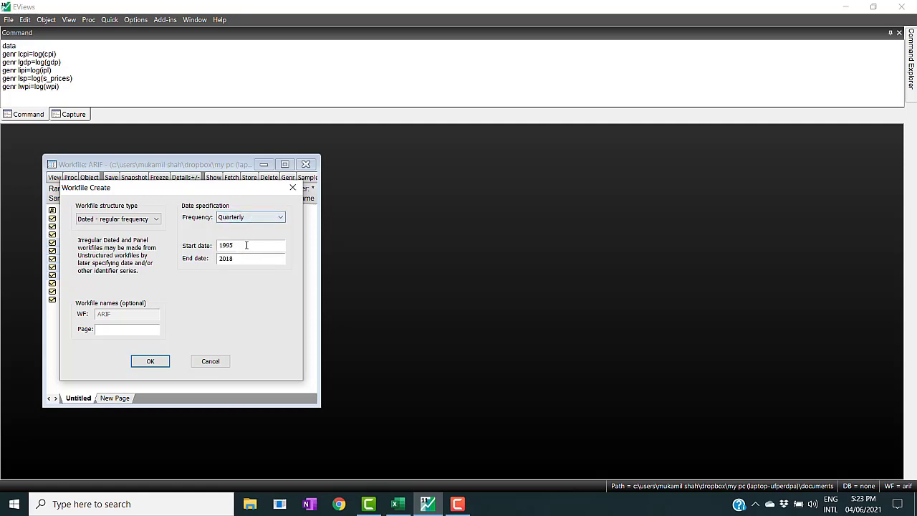
left_click(246, 245)
type("q")
type("01")
left_click(250, 261)
type(":04")
left_click(144, 363)
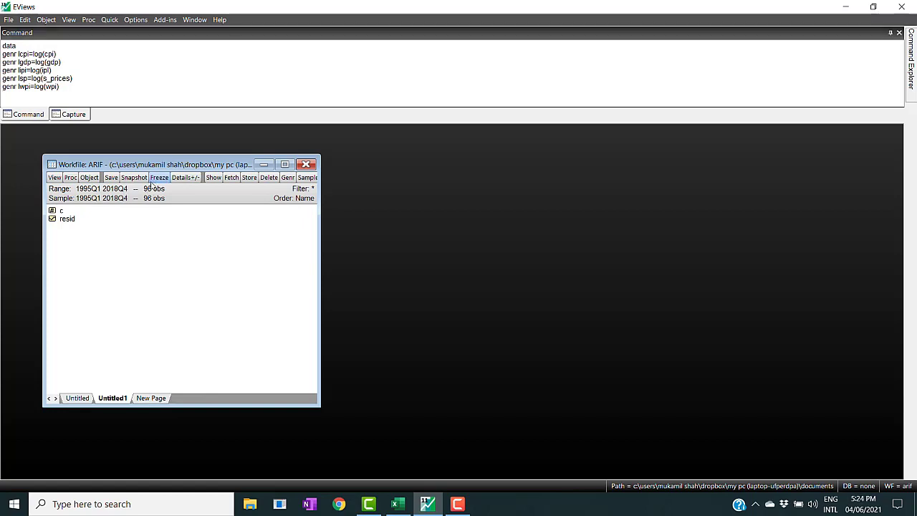
Start a Paste Special of the copied log series on the quarterly page and set them to paste as Link
right_click(125, 231)
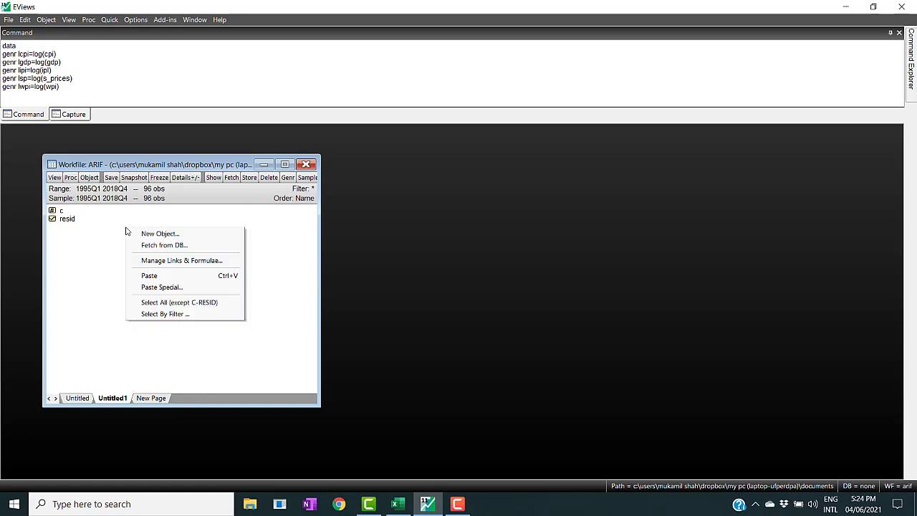
left_click(166, 287)
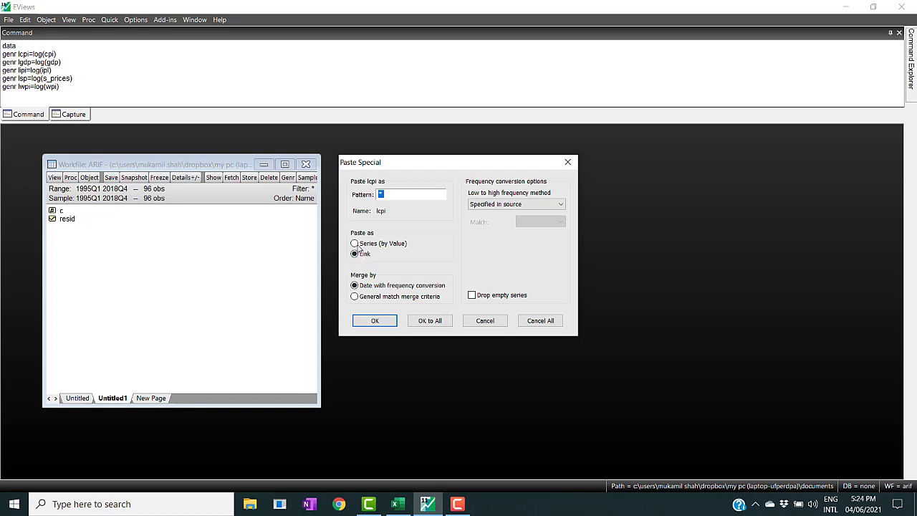
left_click(356, 244)
left_click(354, 255)
left_click(358, 244)
left_click(356, 256)
Set the low to high frequency method to Denton with match First, and apply the paste to all copied series
left_click(562, 205)
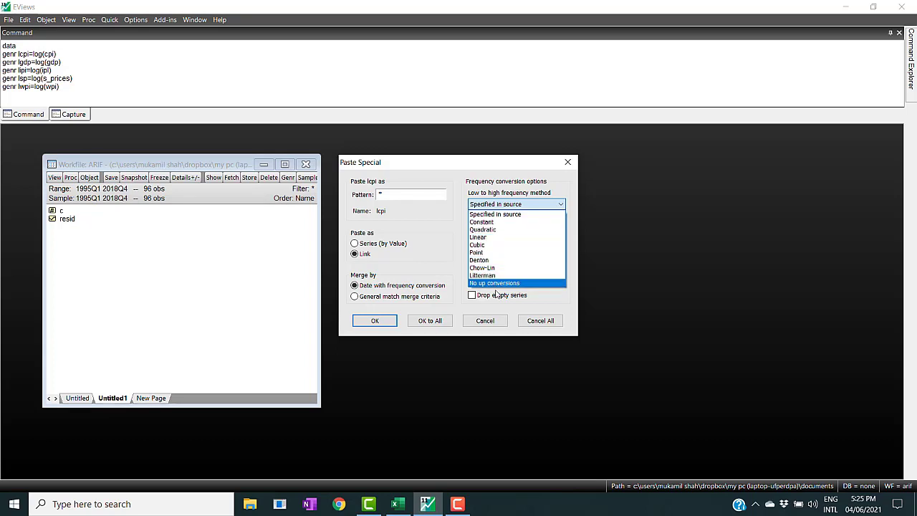
left_click(481, 262)
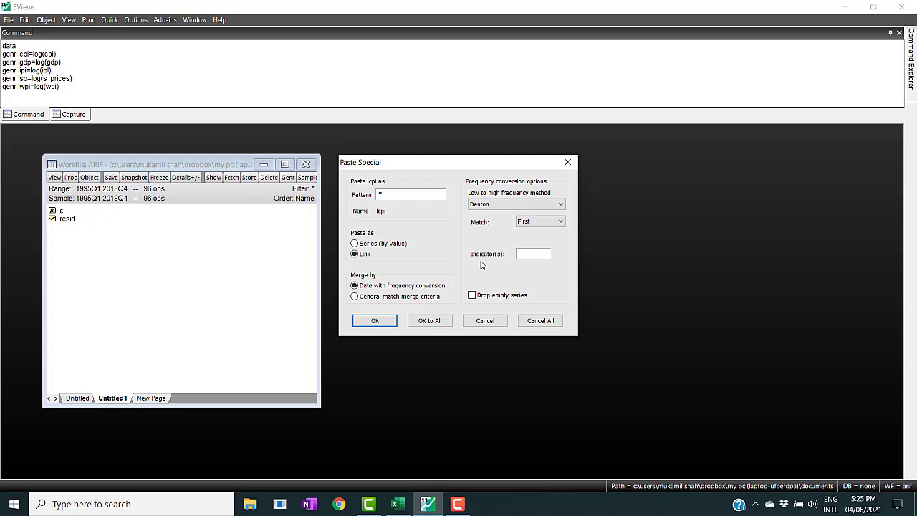
left_click(560, 223)
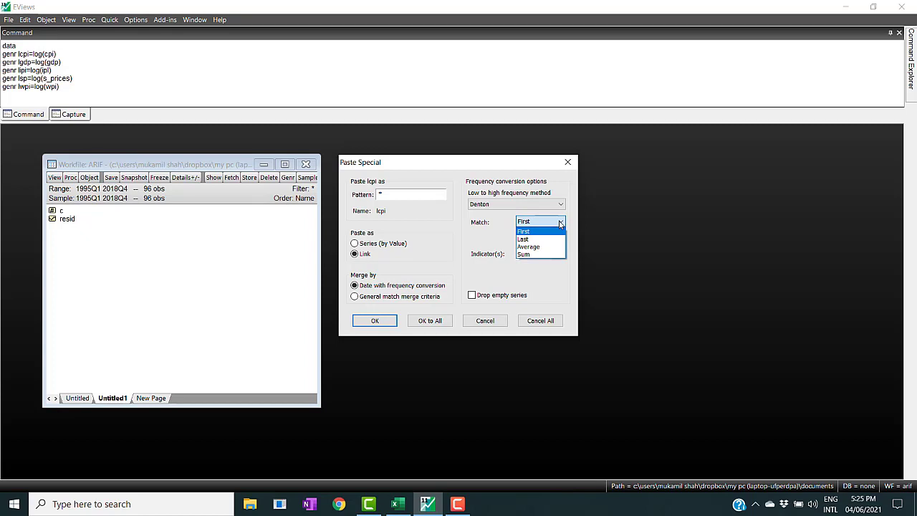
left_click(523, 232)
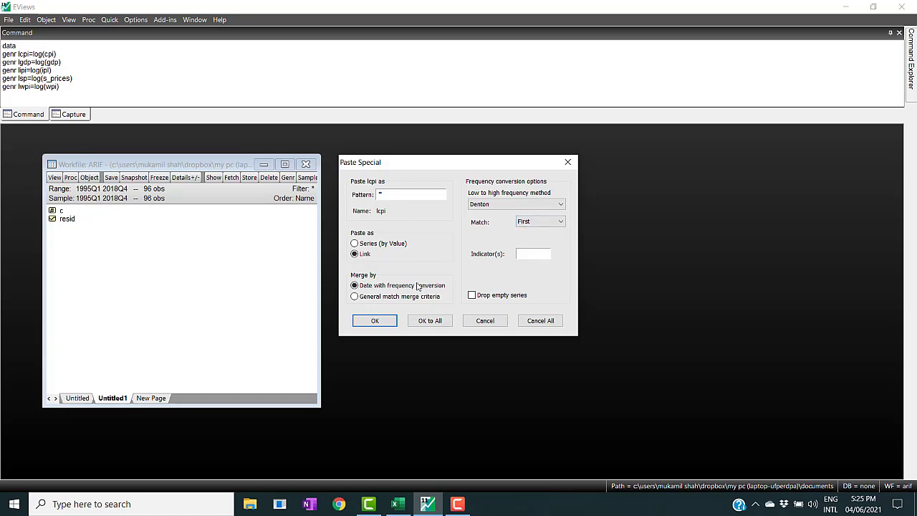
left_click(434, 323)
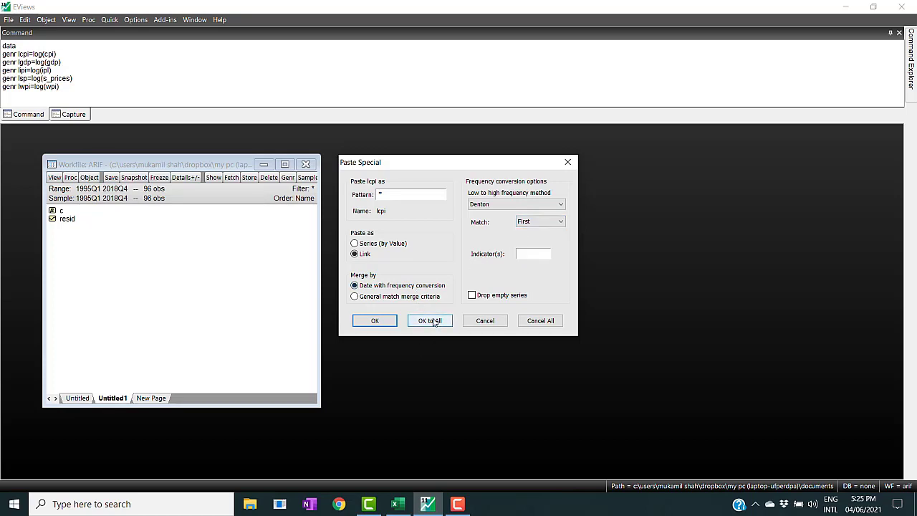
left_click(433, 321)
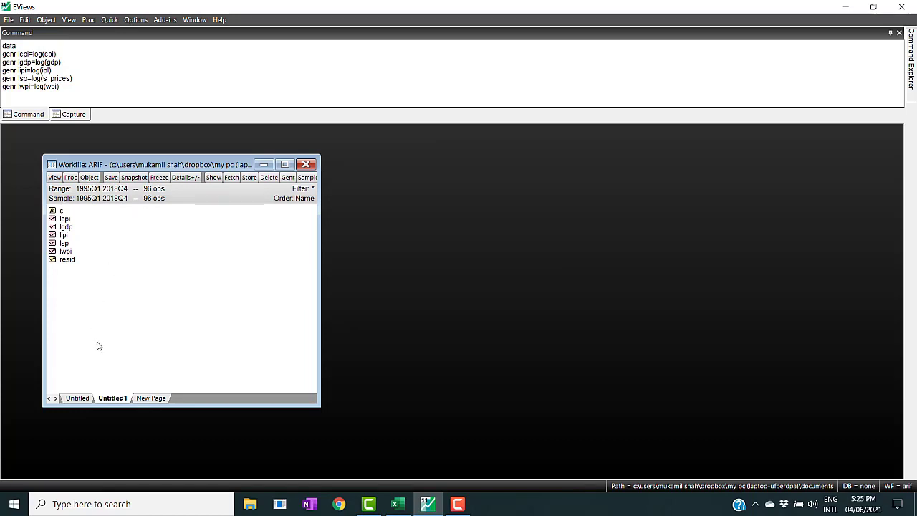
Rename the annual workfile page as Annaul_data
left_click(78, 400)
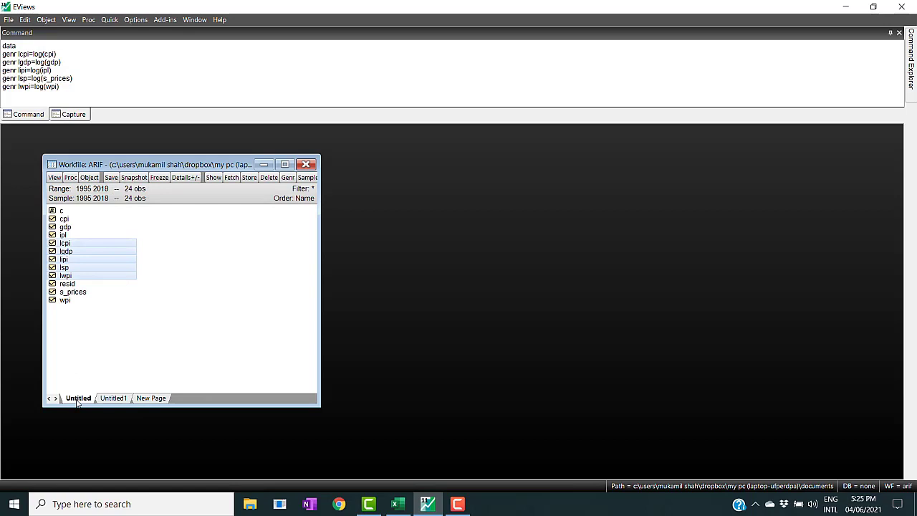
left_click(111, 400)
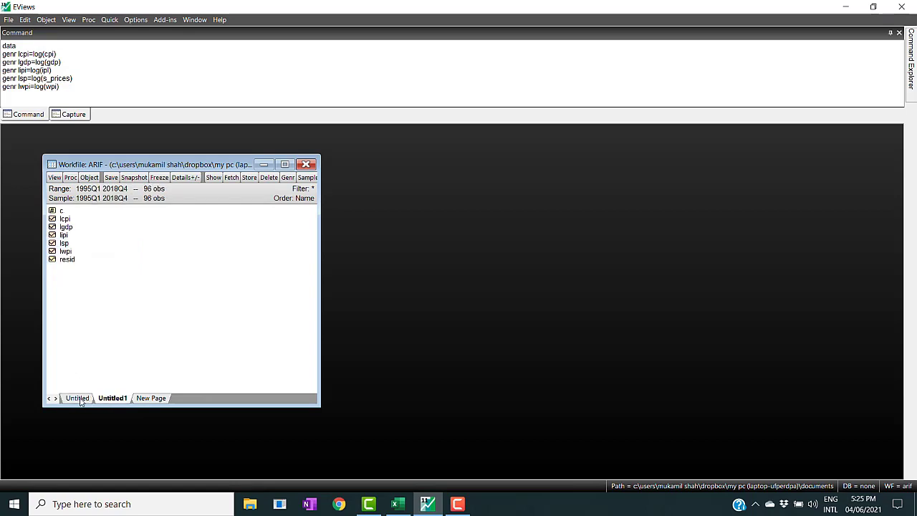
left_click(80, 400)
right_click(80, 401)
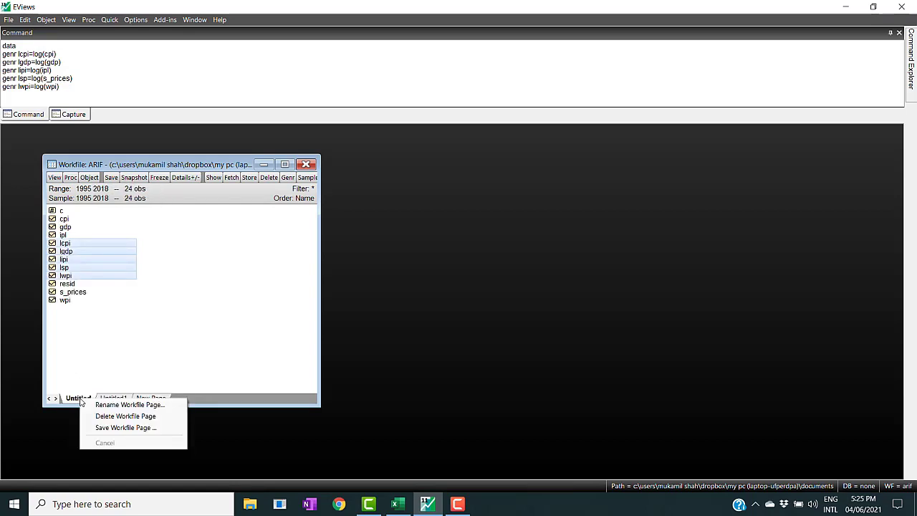
left_click(99, 407)
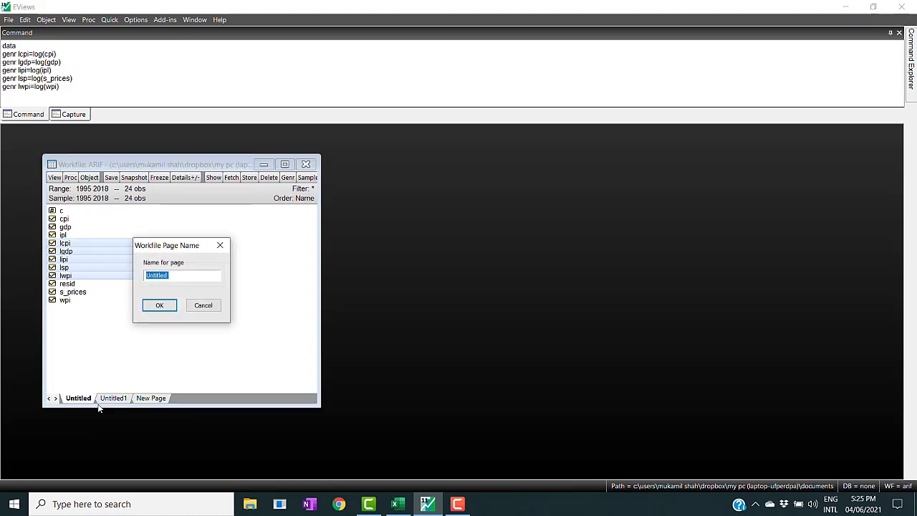
type("Annaul_data")
key("Return")
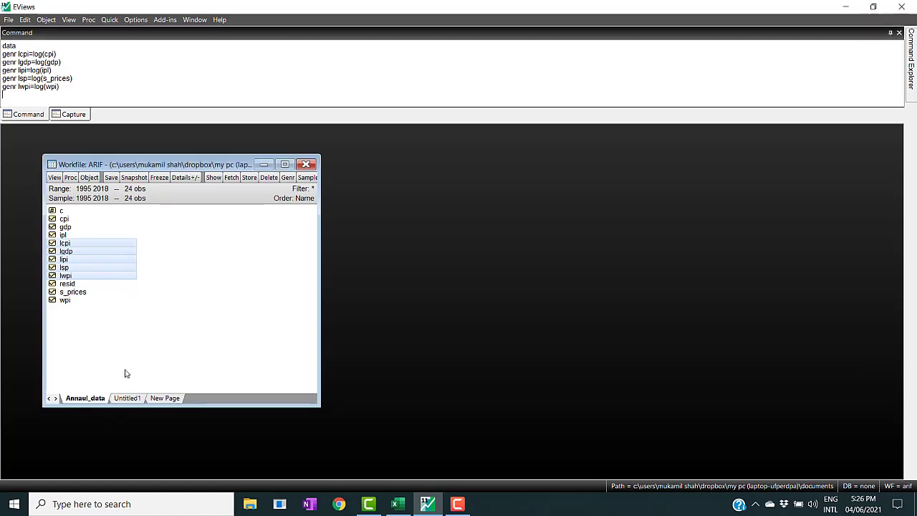
Rename the quarterly workfile page as Quarterly_data
left_click(128, 398)
right_click(129, 400)
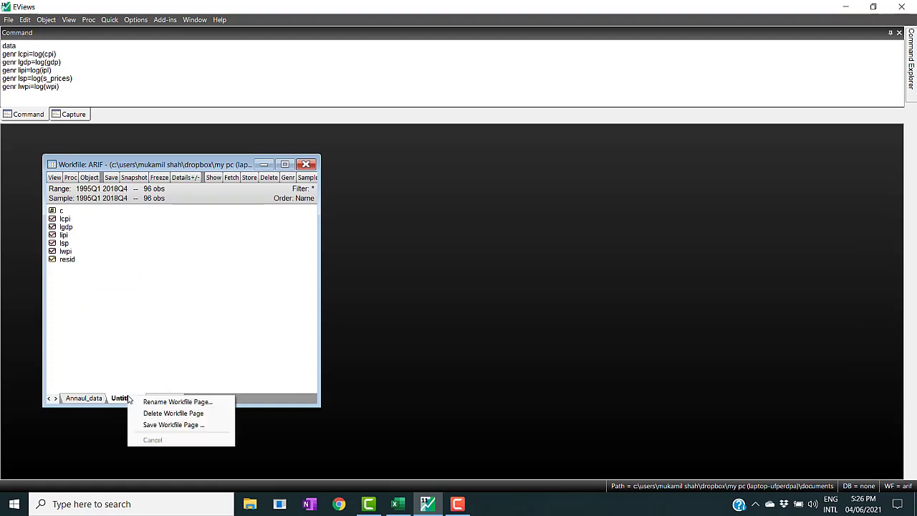
left_click(159, 402)
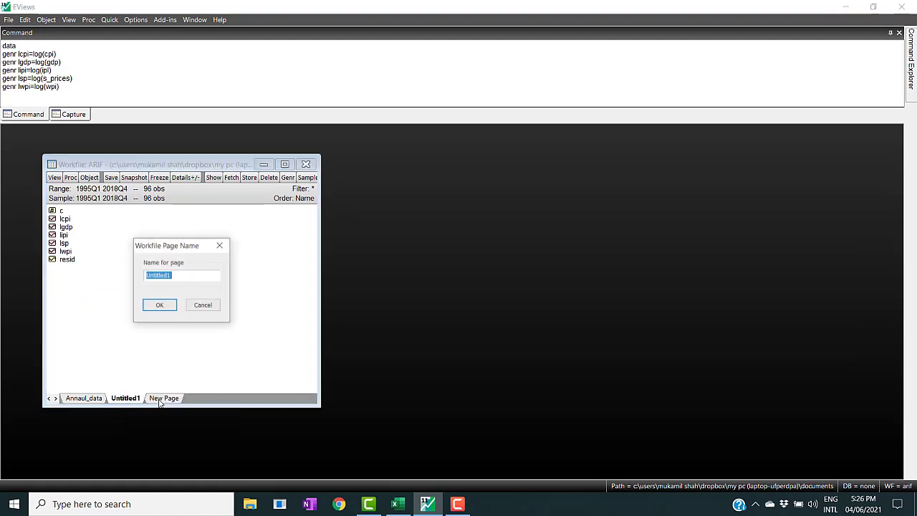
type("Qua")
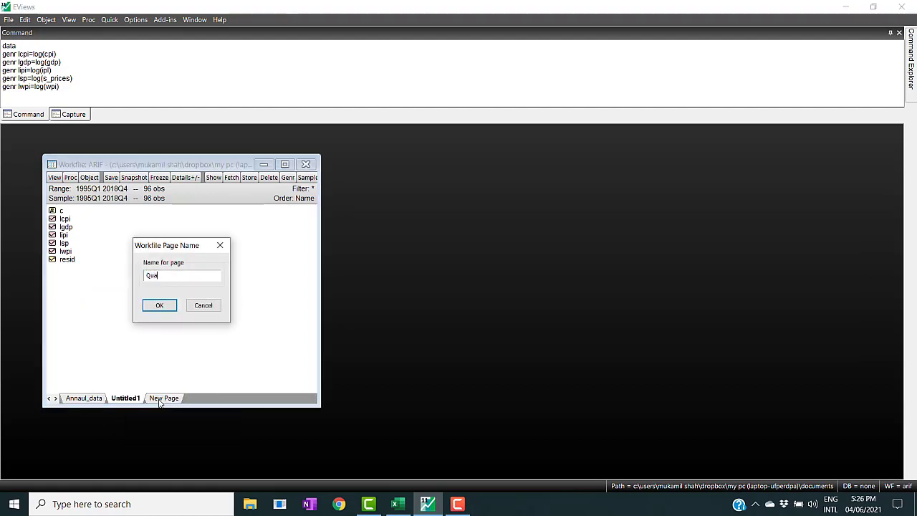
type("rterly_data")
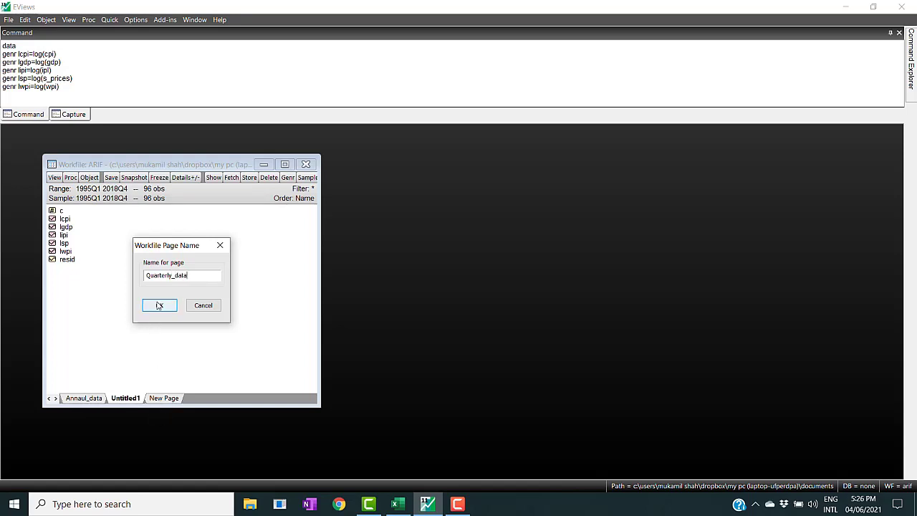
left_click(159, 306)
Create another workfile page by frequency and range, with monthly frequency from 1995M1 to 2018M12
left_click(189, 401)
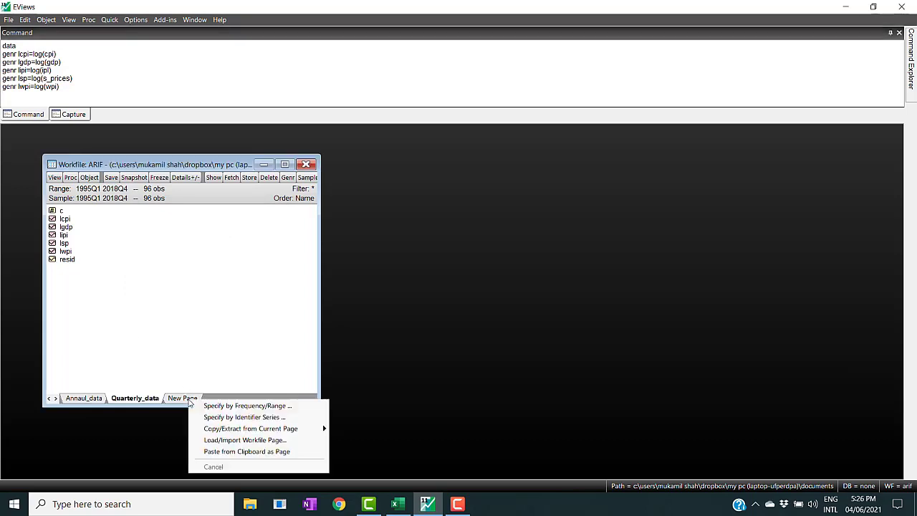
left_click(215, 405)
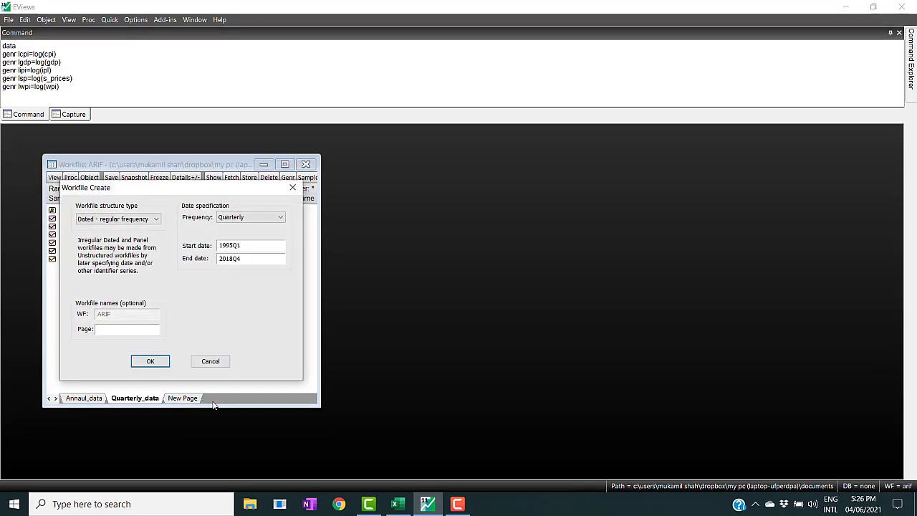
left_click(278, 218)
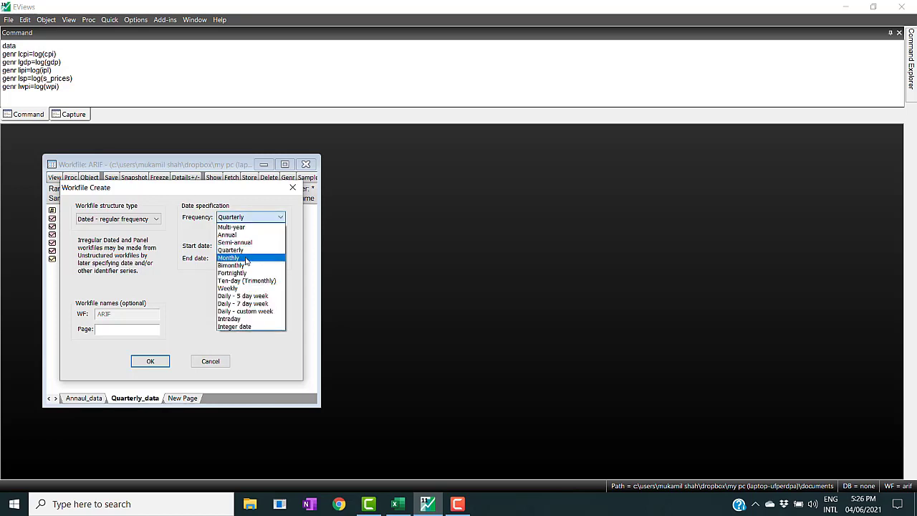
left_click(244, 258)
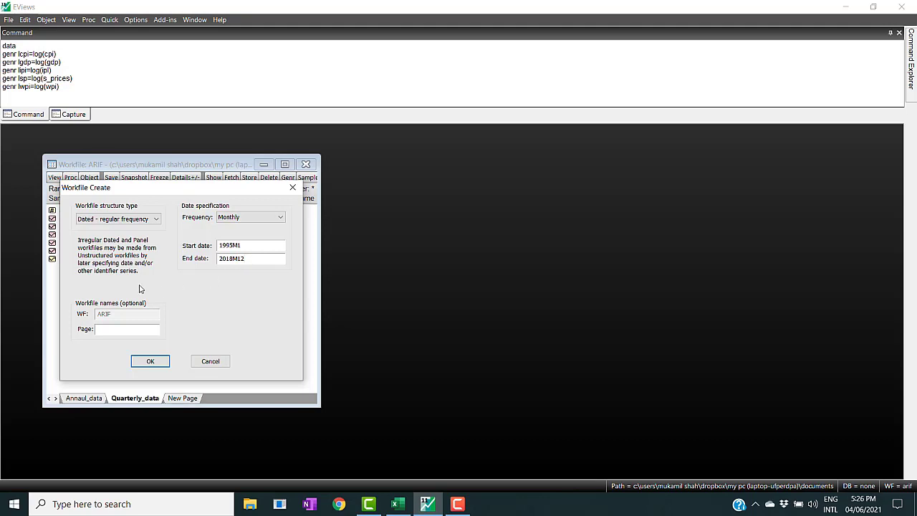
left_click(147, 360)
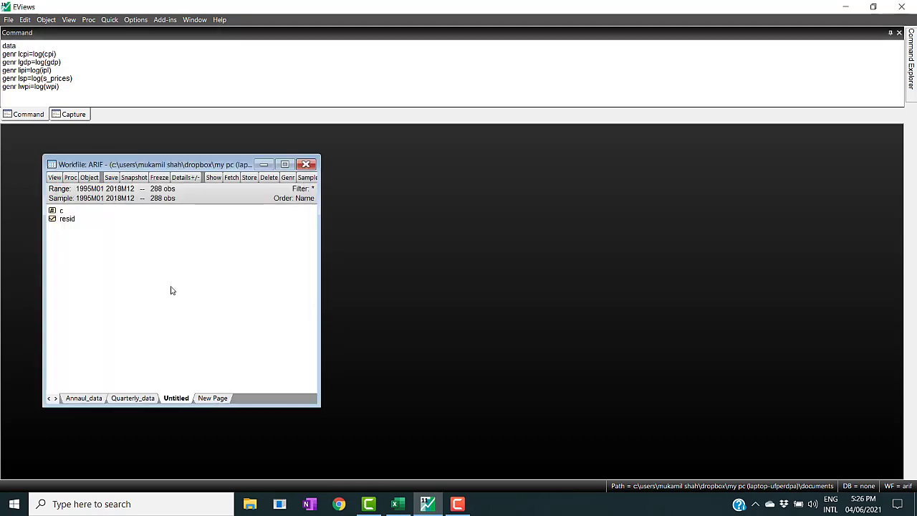
Open the log CPI series lcpi from the Annaul_data page
left_click(86, 397)
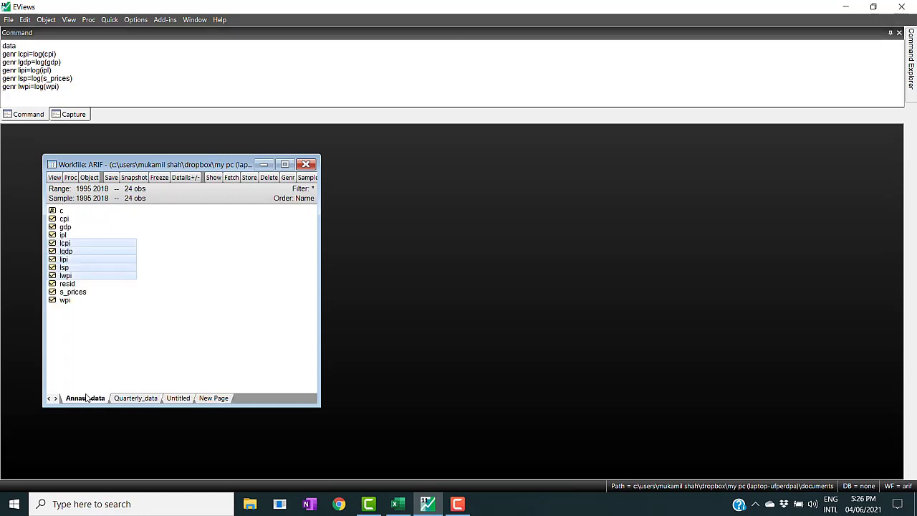
left_click(68, 234)
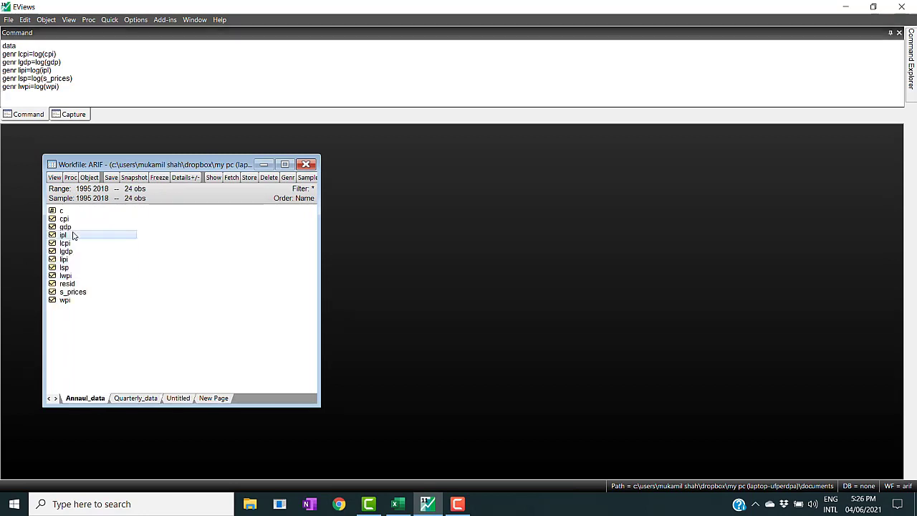
left_click(68, 244)
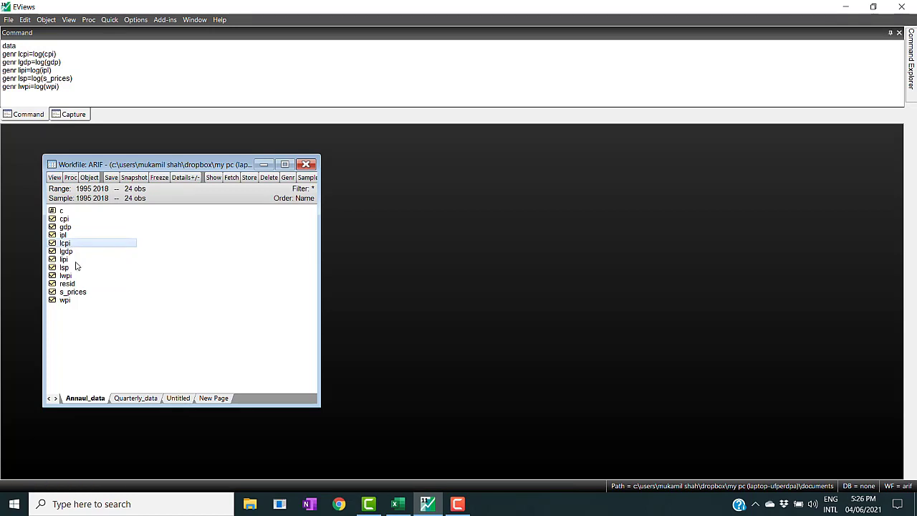
left_click(70, 260)
left_click(67, 244)
double_click(70, 245)
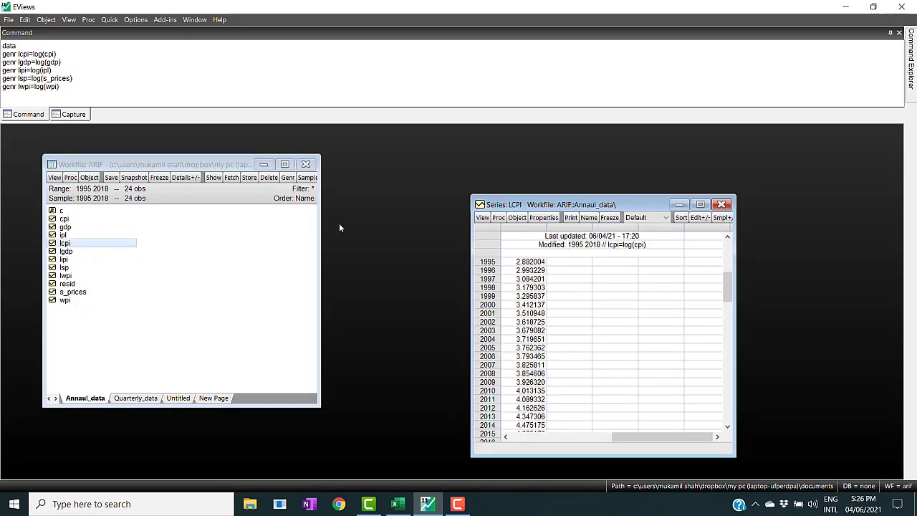
Display the annual lcpi series as a basic Line & Symbol graph of raw data and move its window away from the workfile
left_click(483, 219)
left_click(505, 242)
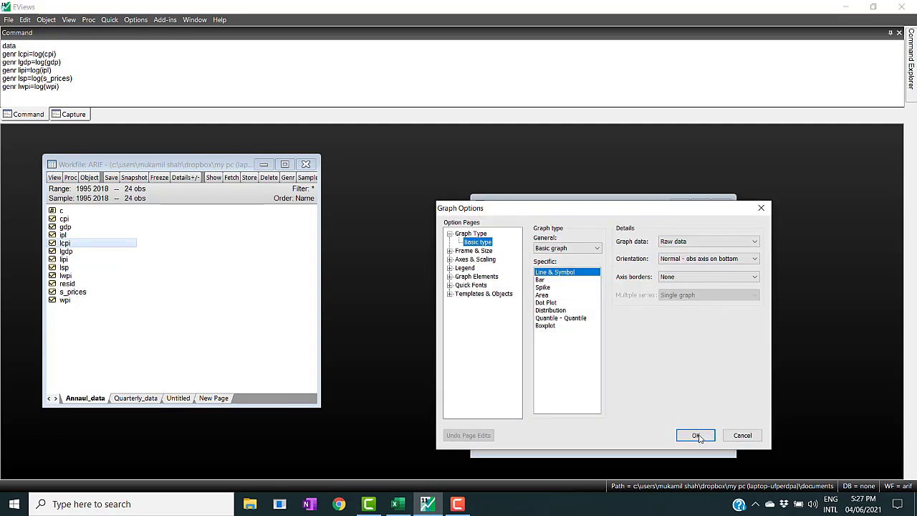
left_click(696, 436)
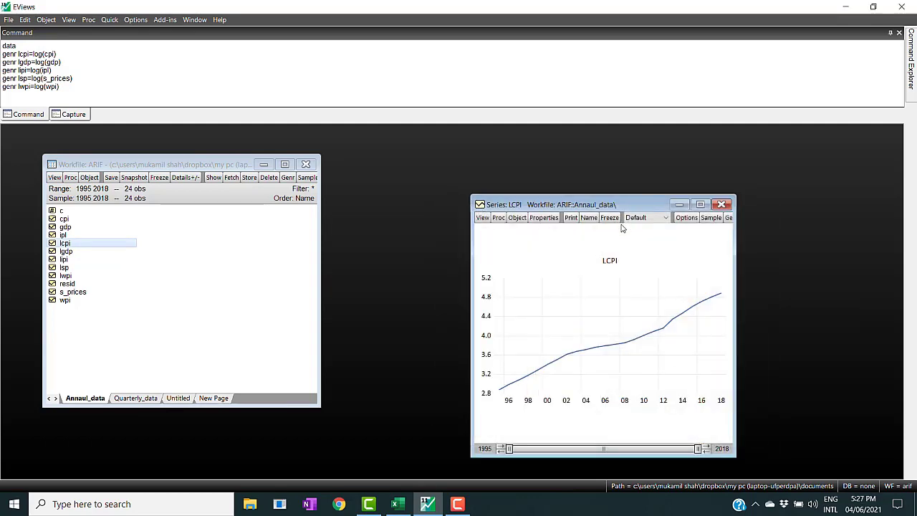
left_click_drag(620, 207, 748, 166)
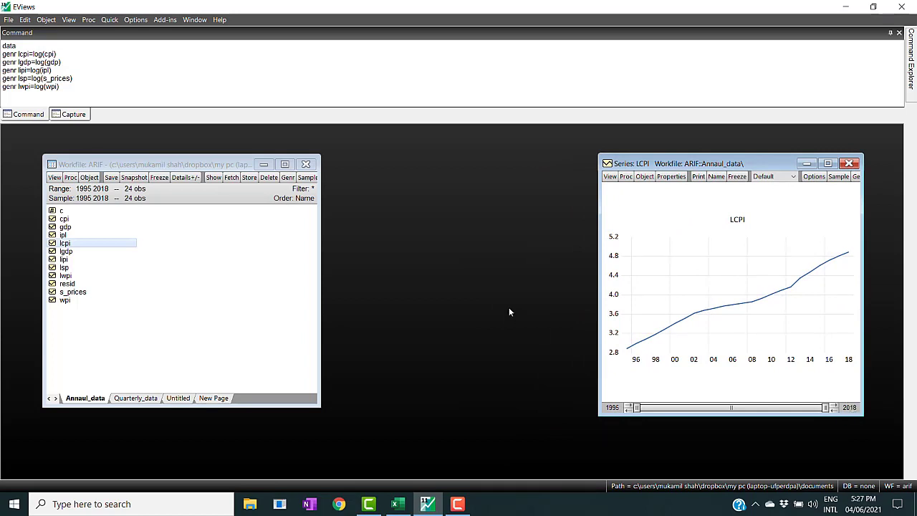
Open the lcpi series from the Quarterly_data page and maximize its spreadsheet
left_click(135, 399)
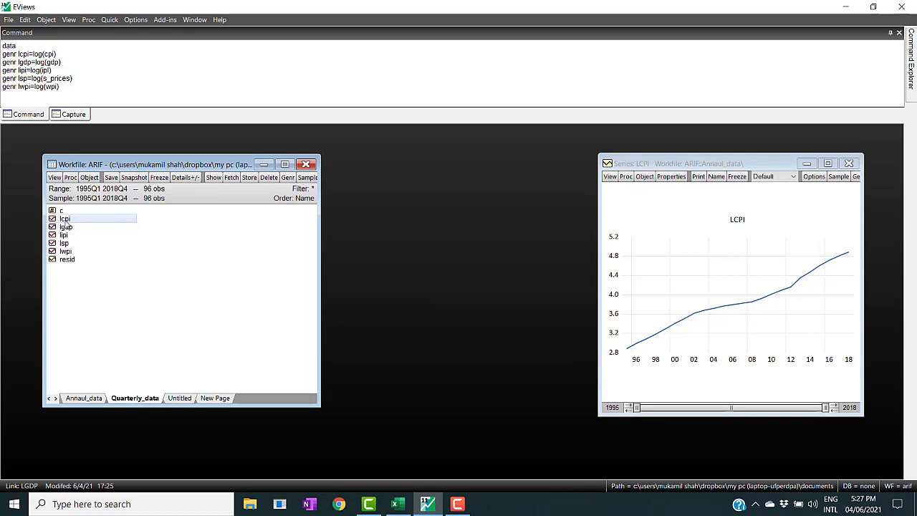
double_click(64, 219)
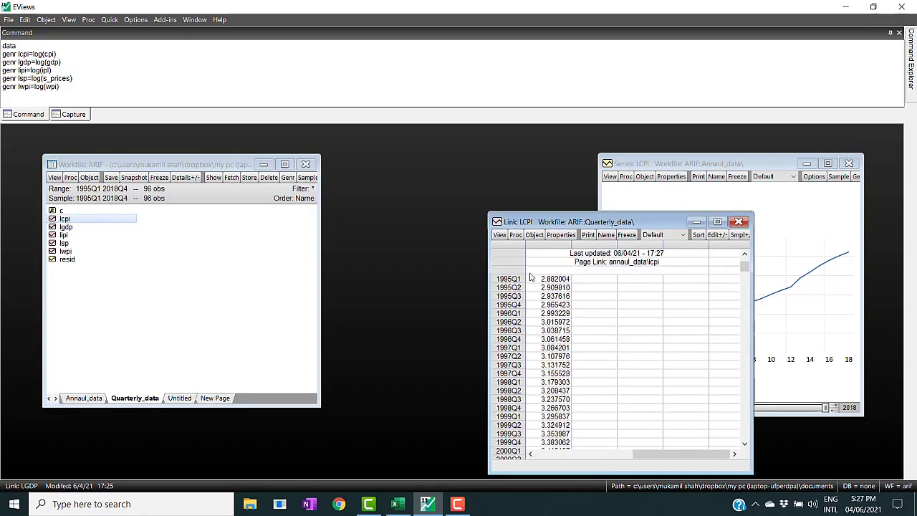
left_click_drag(552, 227, 373, 186)
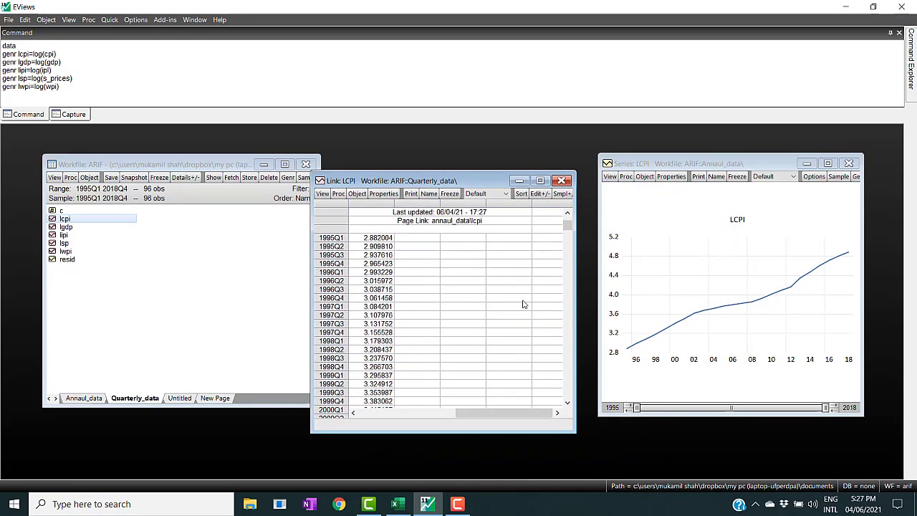
left_click(540, 180)
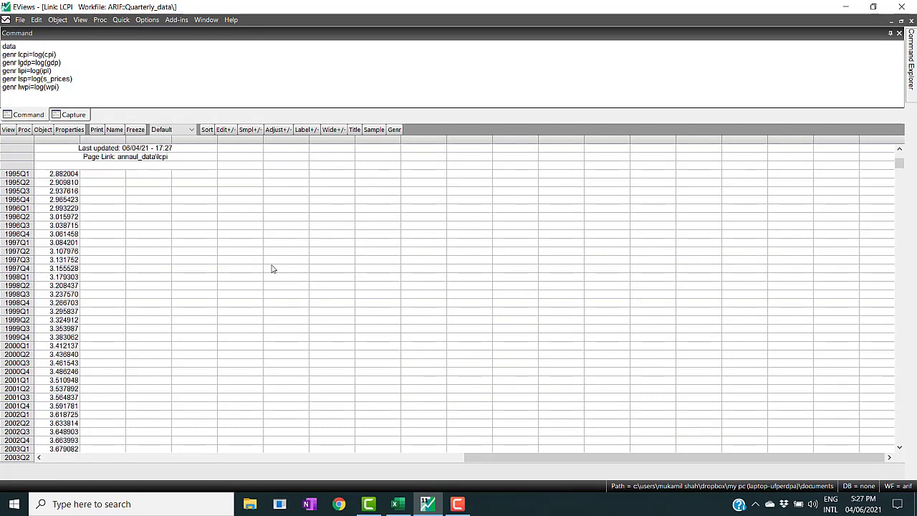
Examine the quarterly lcpi values from 1995Q1 through 2018Q4 and back, and restore the spreadsheet window to its smaller size
left_click(63, 184)
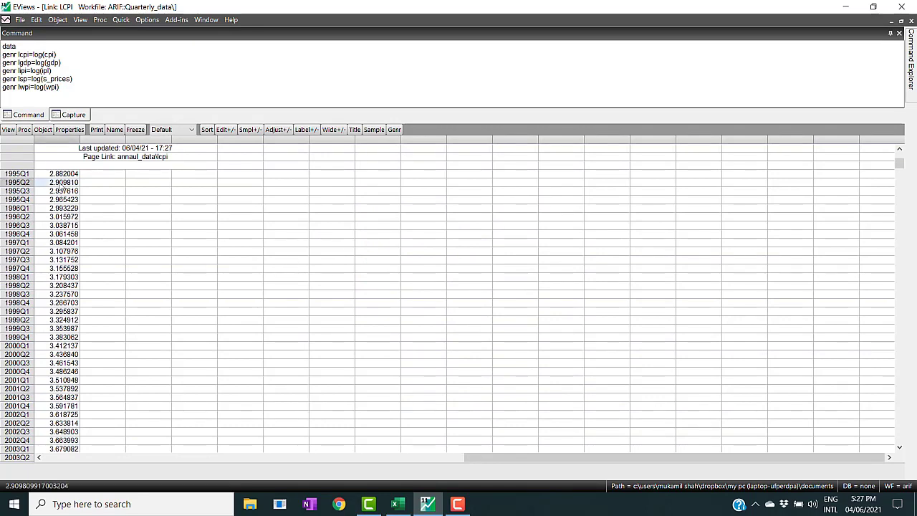
key("Down")
key("Down")
key("Down")
key("Down")
key("Down")
key("Down")
key("Down")
key("Down")
key("Down")
key("Down")
key("Down")
key("Down")
key("Down")
key("Down")
key("Down")
key("Down")
key("Down")
key("Down")
key("Down")
key("Down")
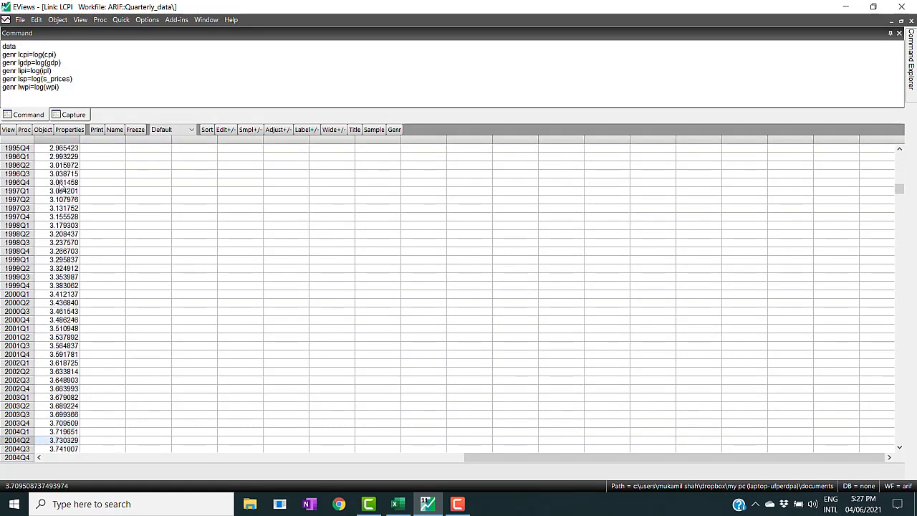
key("Down")
key("Down")
key("Down")
key("Down")
key("Down")
key("Down")
key("Down")
key("Down")
key("Down")
key("Down")
key("Down")
key("Down")
key("Down")
key("Down")
key("Down")
key("Down")
key("Down")
key("Down")
key("Down")
key("Down")
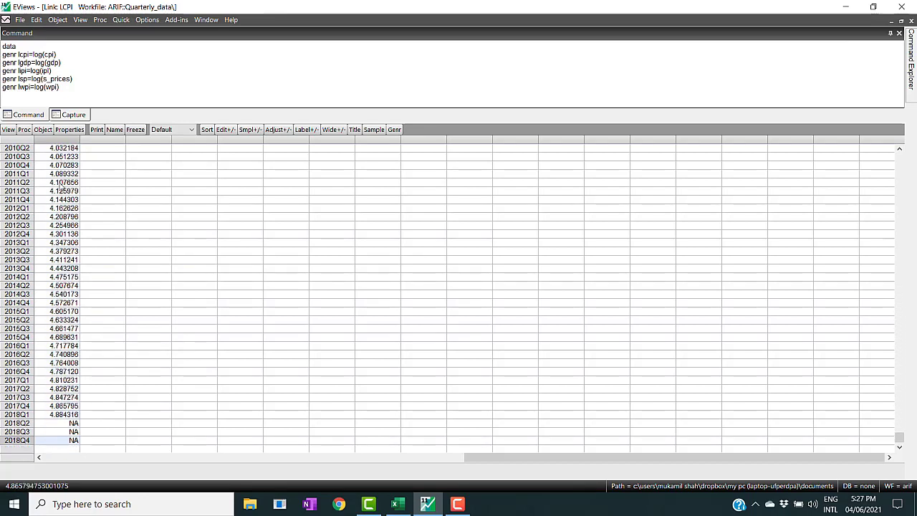
key("Up")
key("Up")
key("Up")
key("Up")
key("Up")
key("Up")
key("Up")
key("Up")
key("Up")
key("Up")
key("Up")
key("Up")
key("Up")
key("Up")
key("Up")
key("Up")
key("Up")
key("Up")
key("Up")
key("Up")
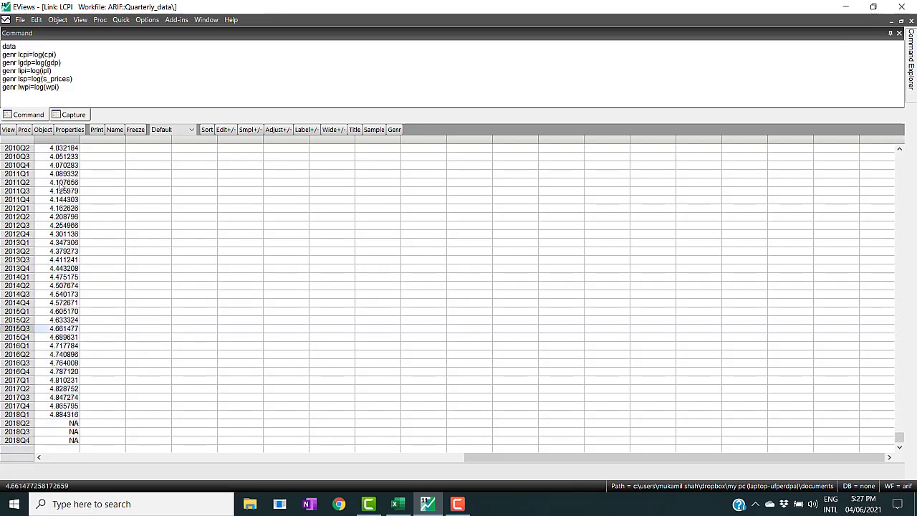
key("Up")
key("Up")
key("Up")
key("Up")
key("Up")
key("Up")
key("Up")
key("Up")
key("Up")
key("Up")
key("Up")
key("Up")
key("Up")
key("Up")
key("Up")
key("Up")
key("Up")
key("Up")
key("Up")
key("Up")
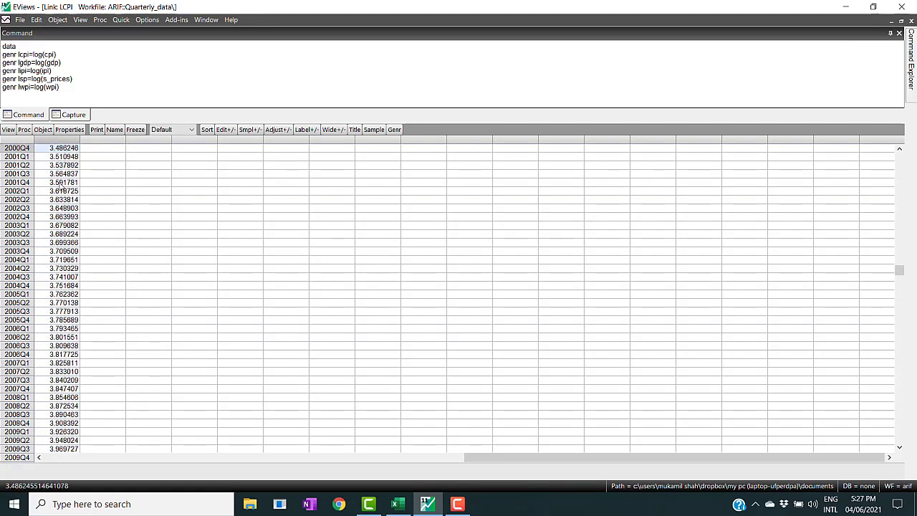
key("Up")
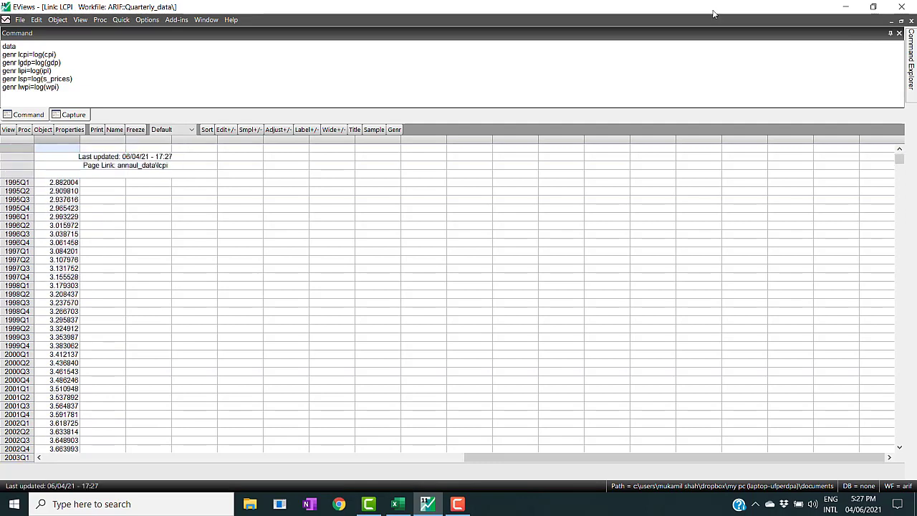
left_click(901, 23)
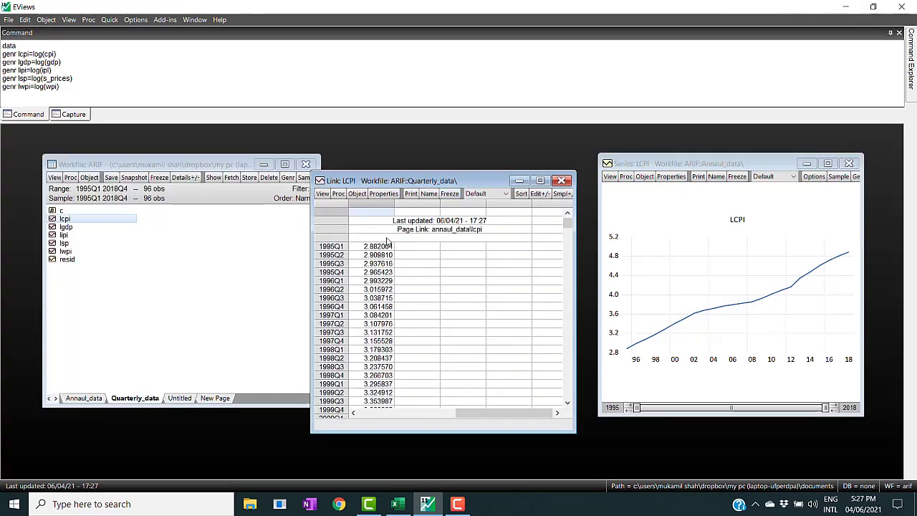
Display quarterly lcpi as a Line & Symbol graph beside the annual graph and compare the two curves
left_click(322, 194)
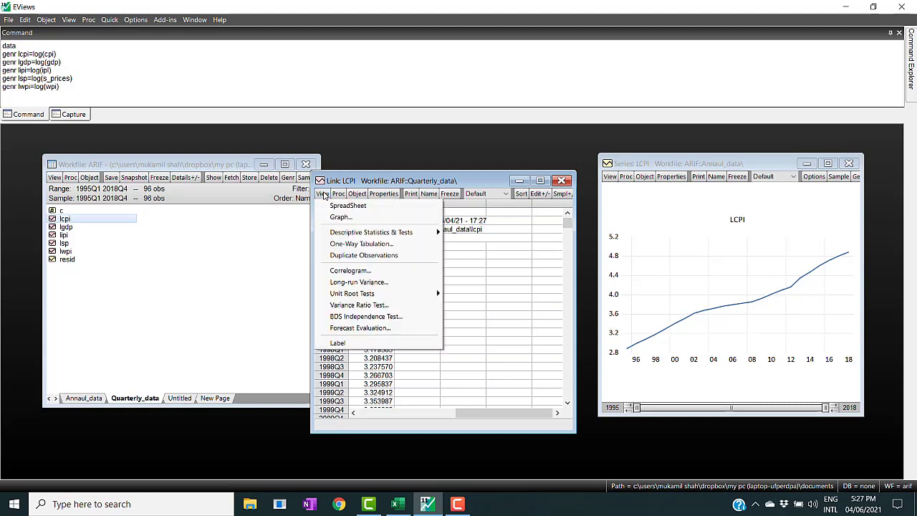
left_click(339, 218)
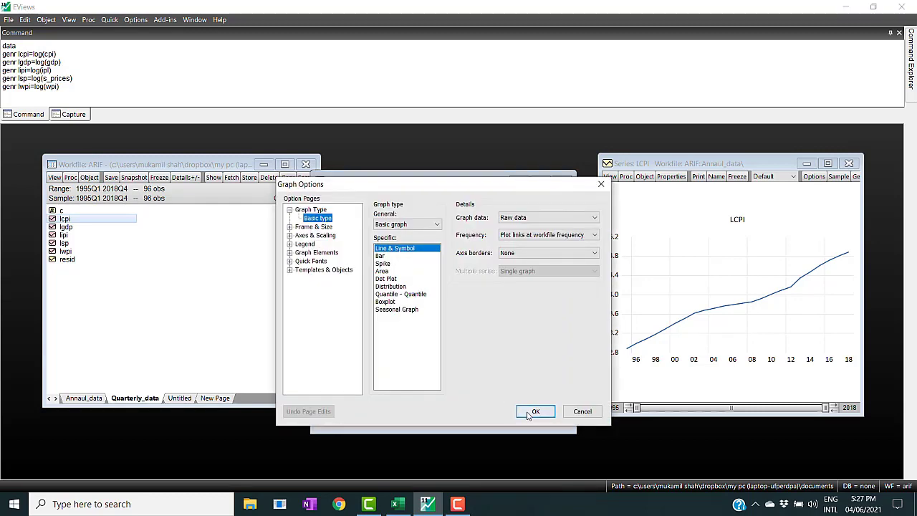
left_click(535, 411)
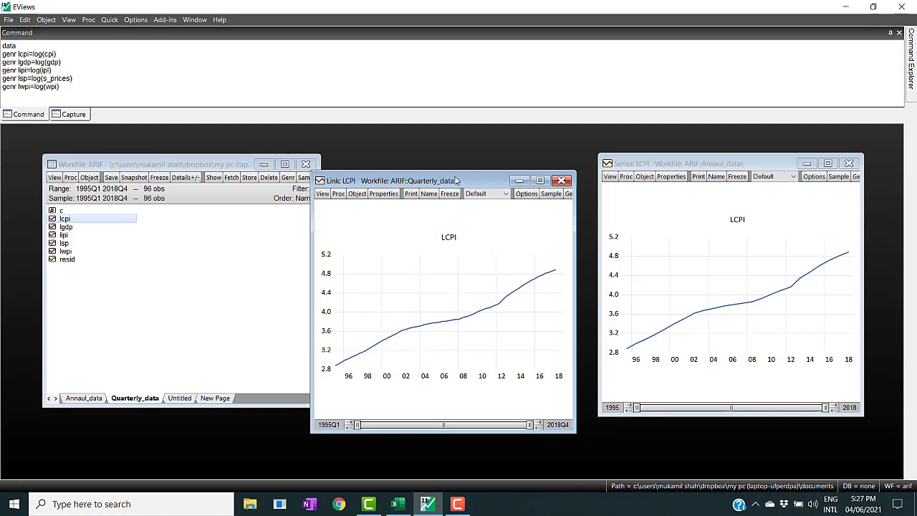
left_click_drag(460, 182, 449, 163)
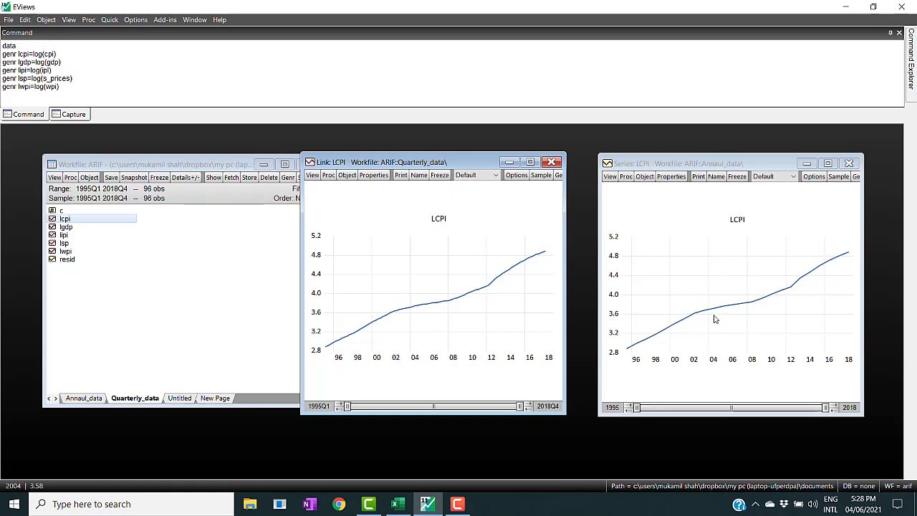
left_click(745, 307)
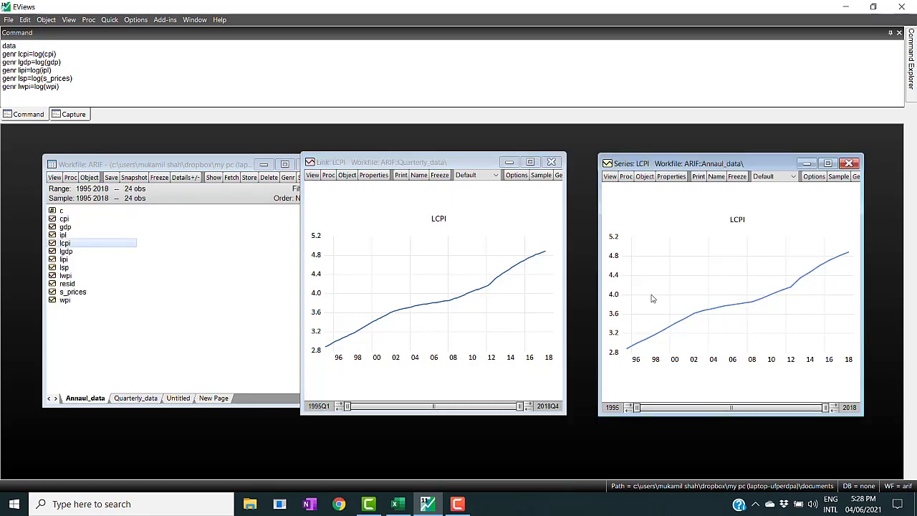
left_click(519, 284)
left_click(641, 312)
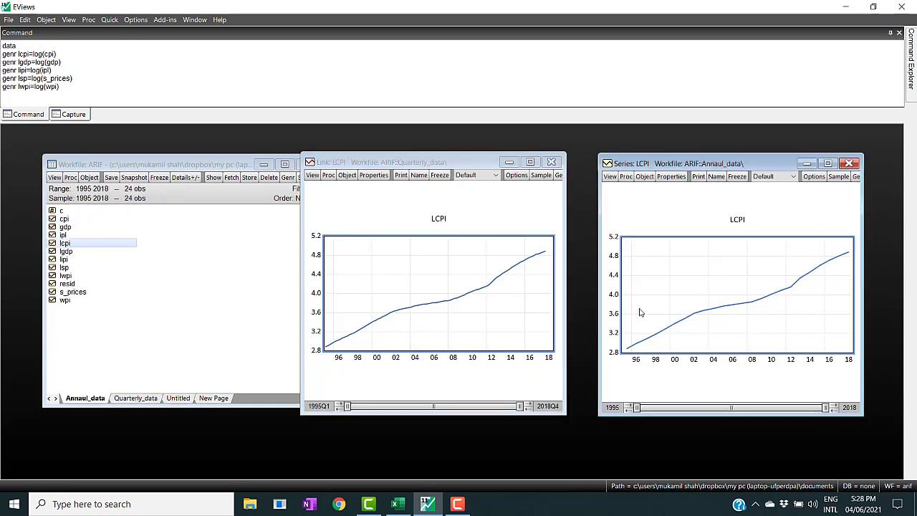
Return quarterly lcpi to its spreadsheet view to check the values, and close both the quarterly and annual lcpi windows
left_click(312, 175)
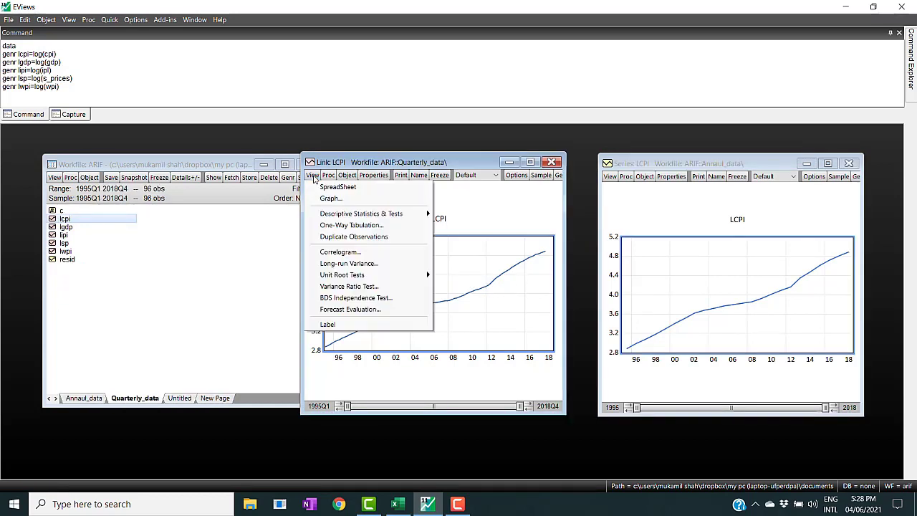
left_click(336, 187)
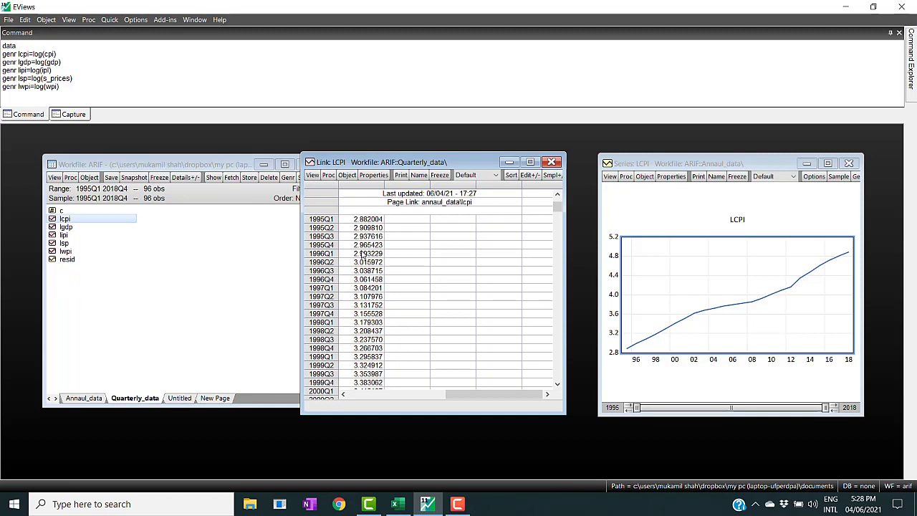
left_click(552, 162)
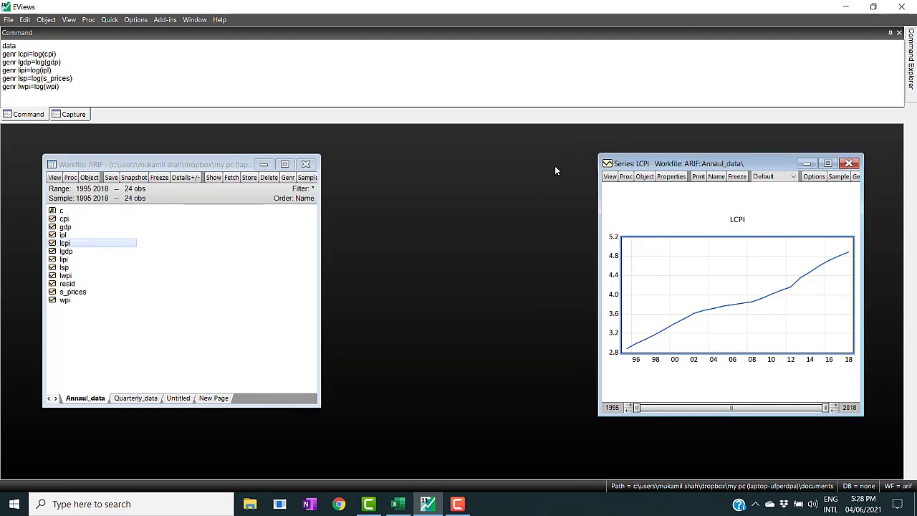
left_click(848, 164)
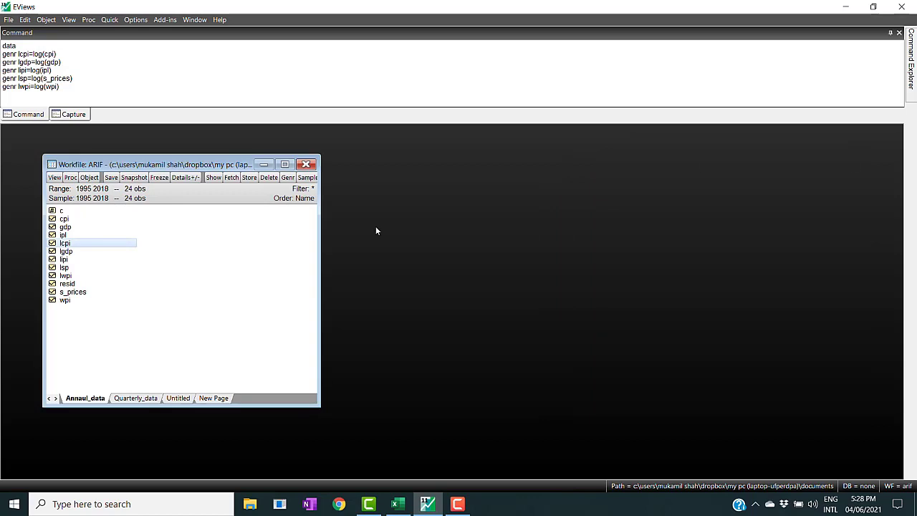
Open the annual lipi series, display it as a basic Line & Symbol graph of raw data, and move its window aside
left_click(64, 259)
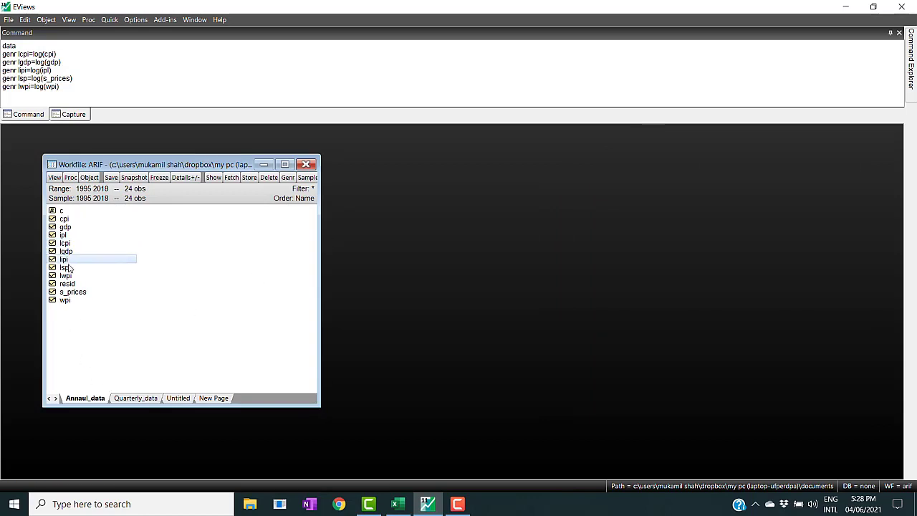
double_click(64, 260)
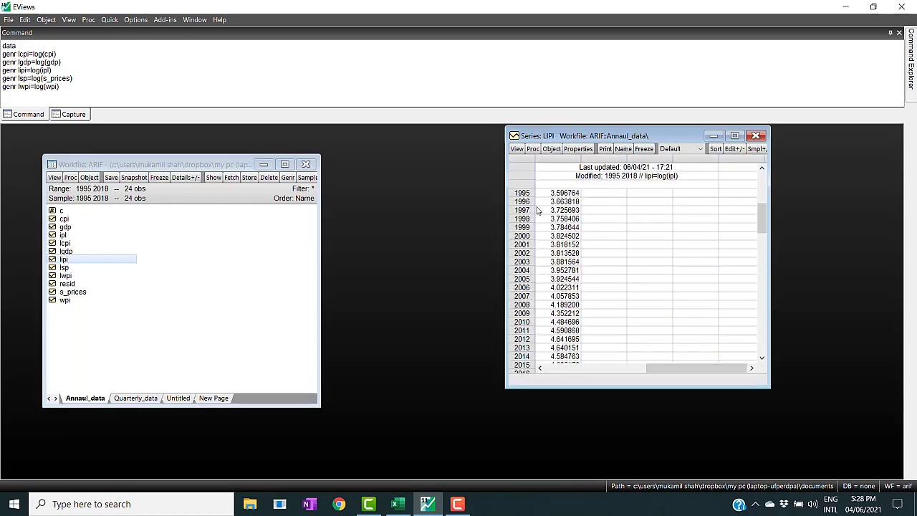
left_click(516, 148)
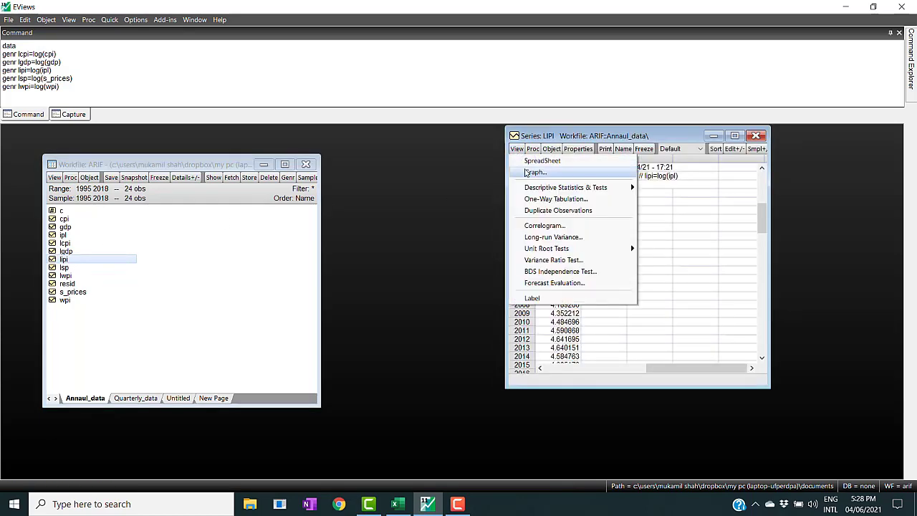
left_click(528, 173)
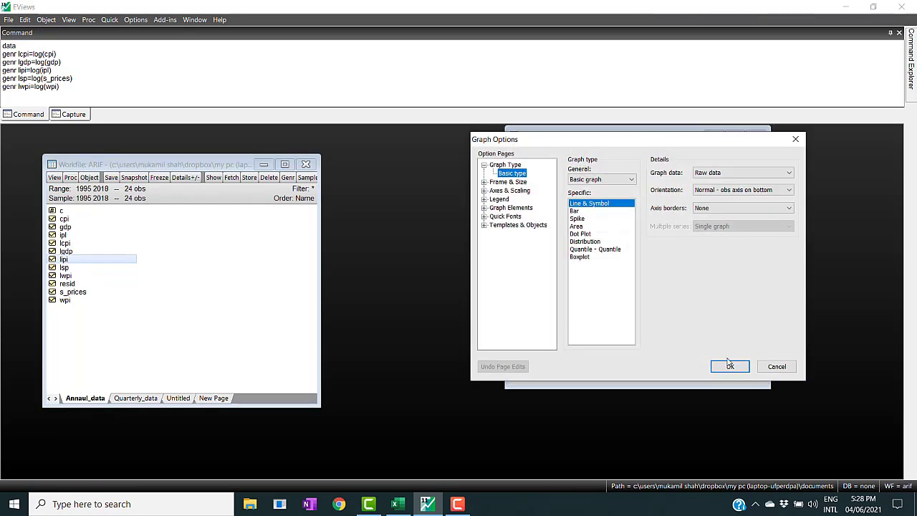
left_click(730, 367)
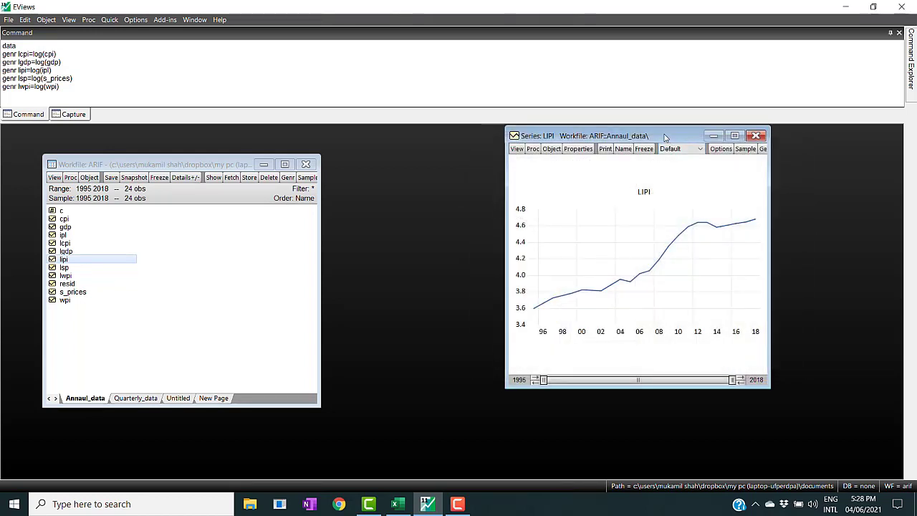
left_click_drag(665, 137, 765, 140)
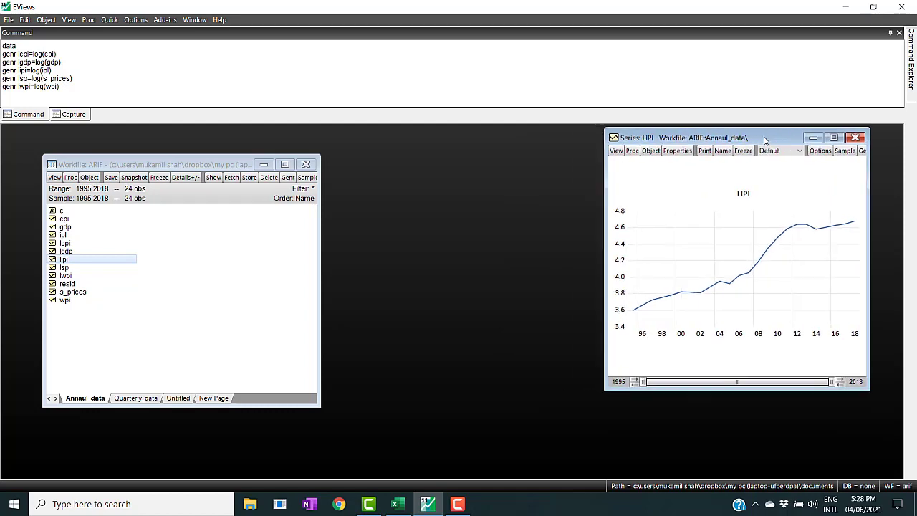
Display quarterly lipi as a Line & Symbol graph beside the annual graph, compare the curves, and close both lipi windows
left_click(135, 398)
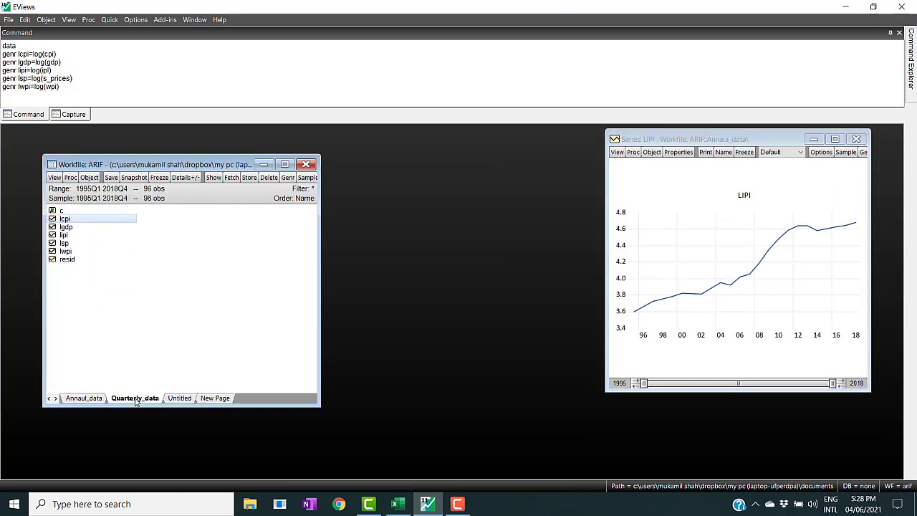
double_click(65, 235)
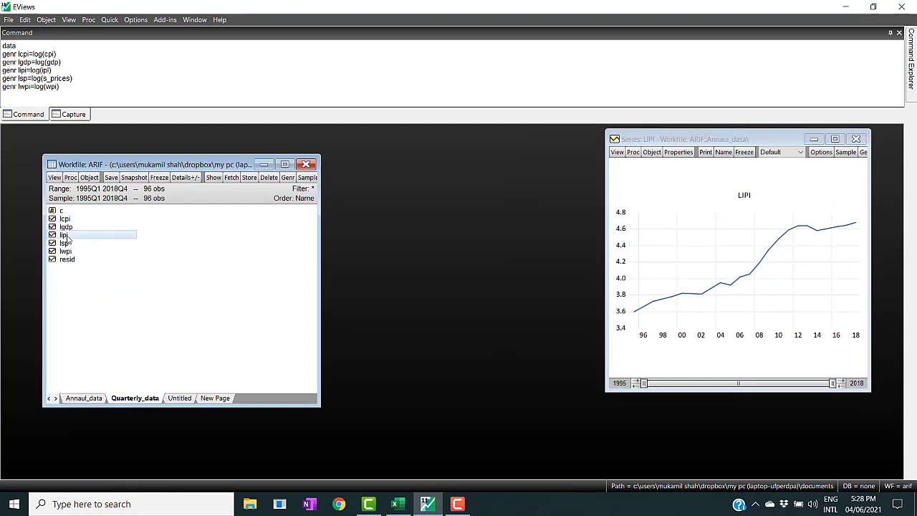
left_click(534, 165)
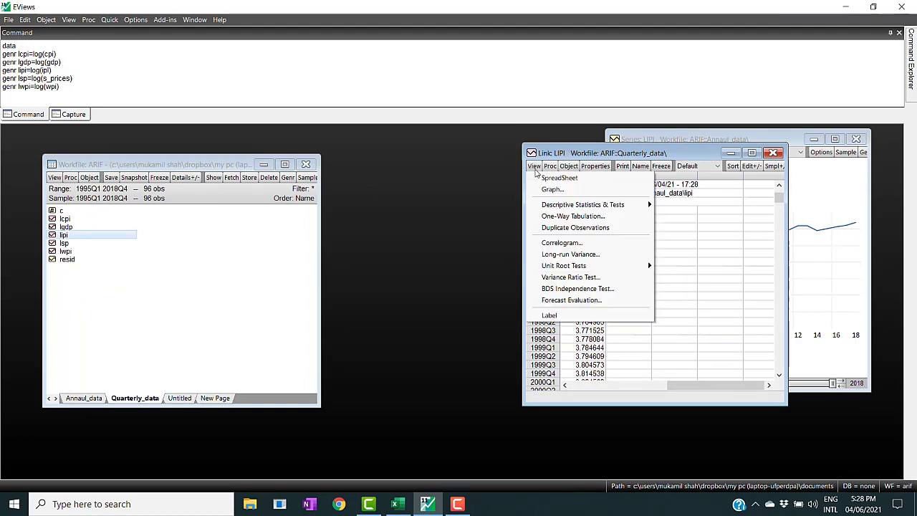
left_click(551, 188)
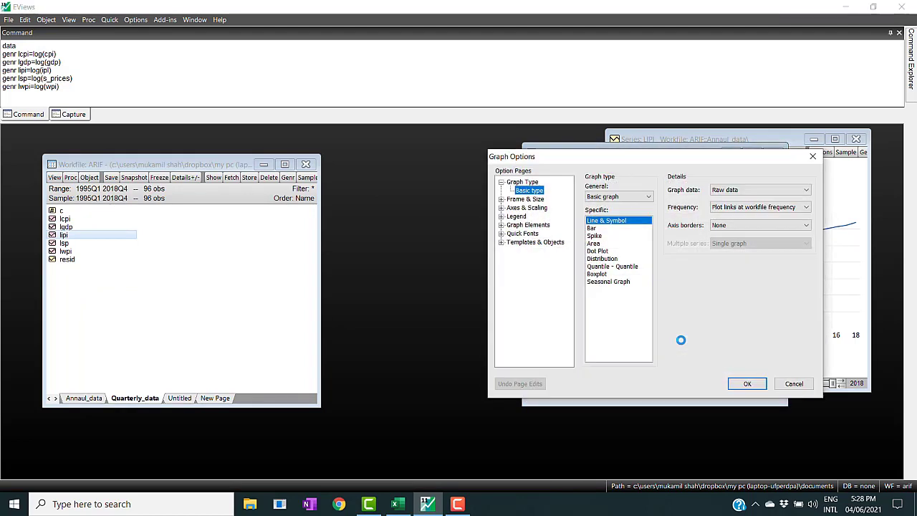
left_click(746, 383)
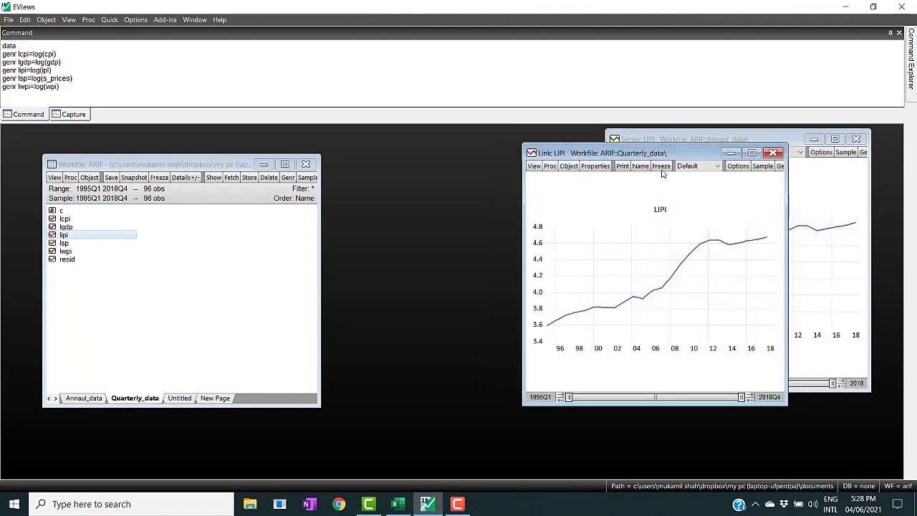
left_click_drag(635, 151, 463, 148)
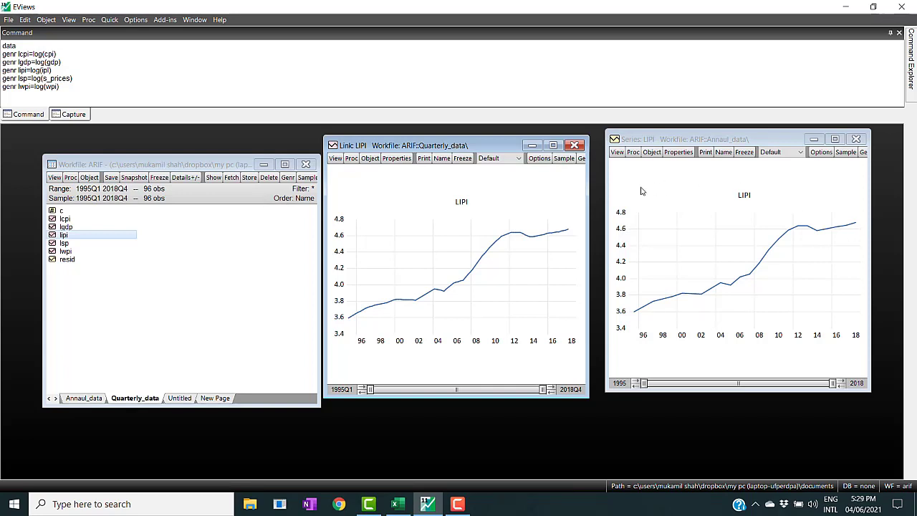
left_click(574, 145)
left_click(857, 140)
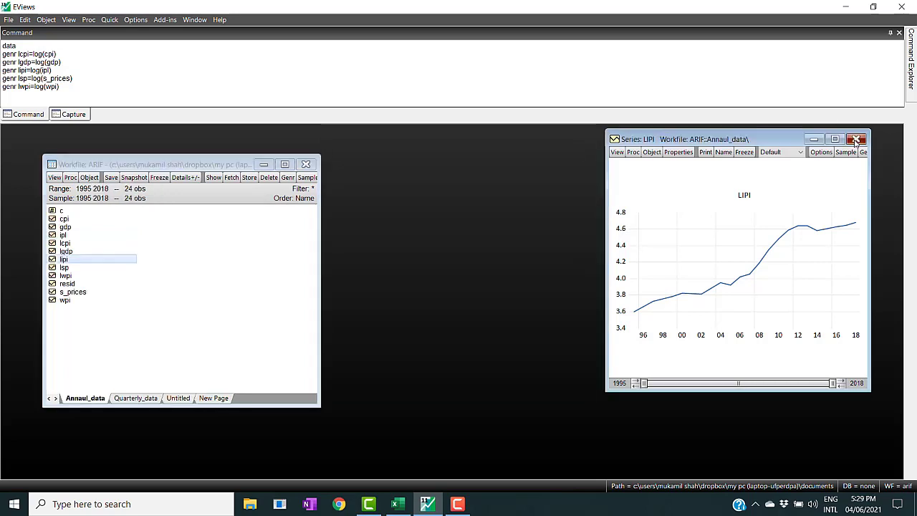
Open the series lcpi, lgdp, lipi, lsp and lwpi from the Quarterly_data page together as a group
left_click(137, 399)
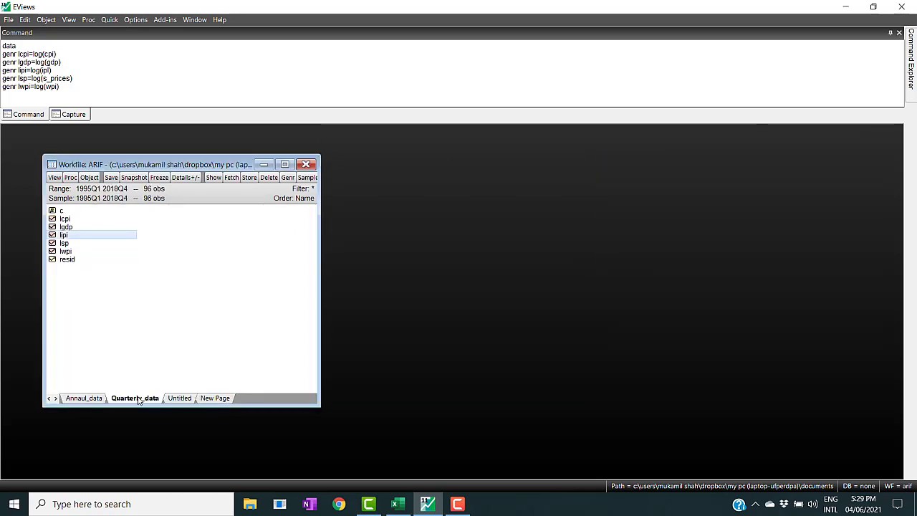
left_click(65, 220)
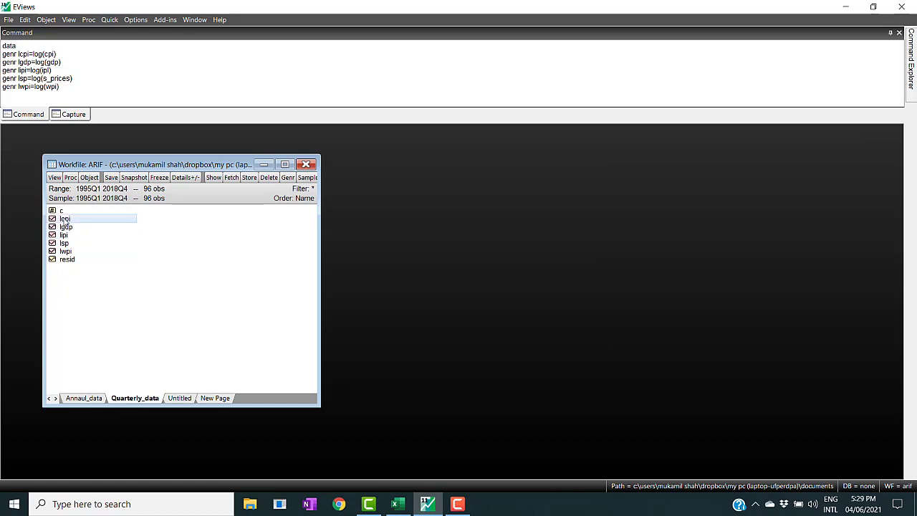
key("shift+Down")
key("shift+Down")
key("shift+Down")
key("shift+Down")
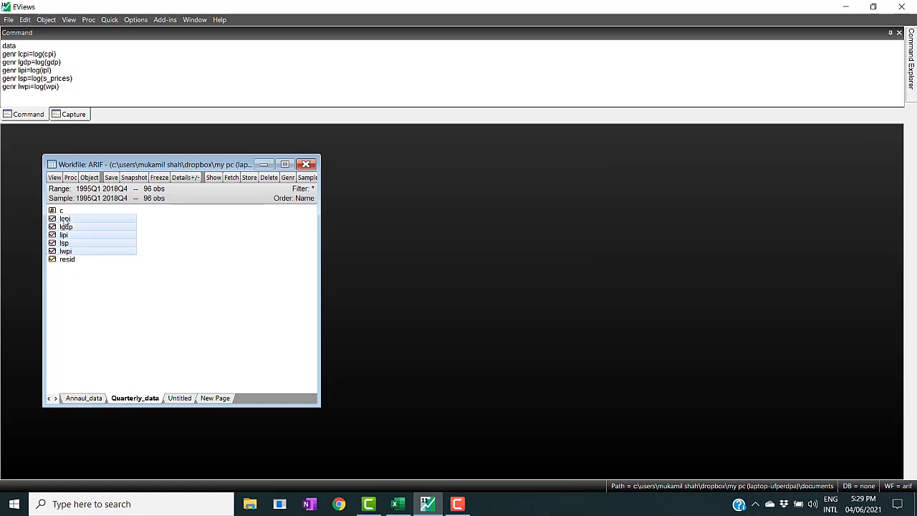
right_click(61, 224)
mouse_move(108, 227)
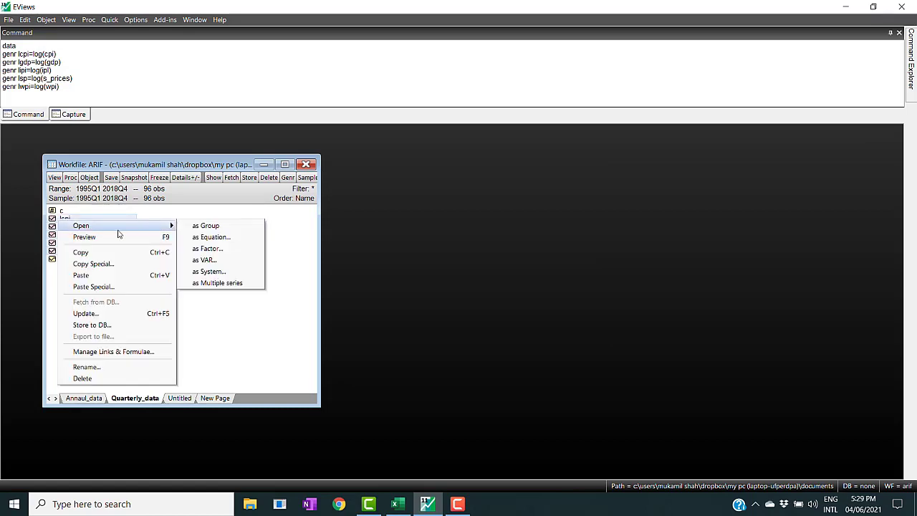
left_click(205, 227)
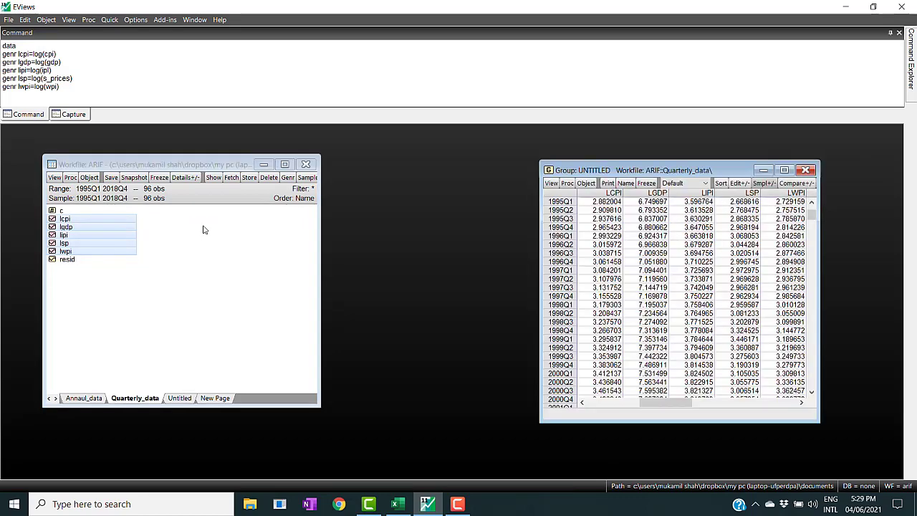
Display the quarterly group as Line & Symbol plots in multiple graphs and enlarge its window
left_click(554, 183)
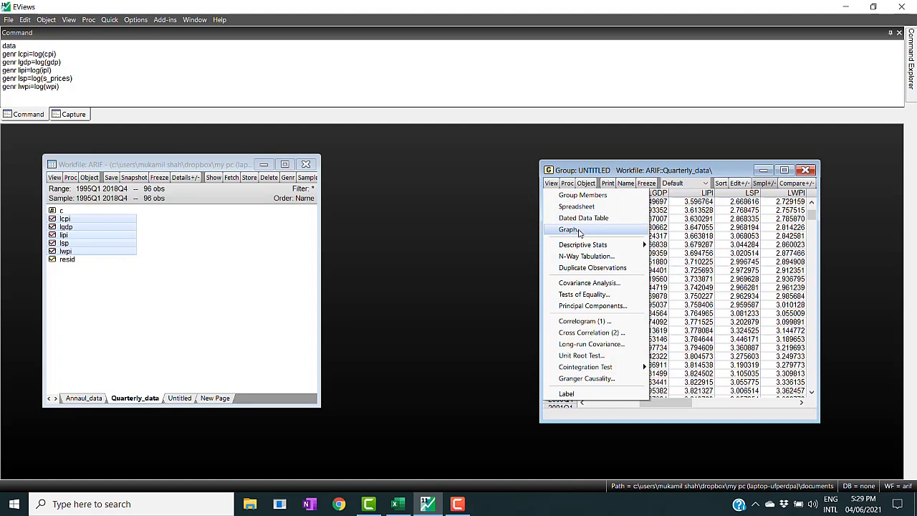
left_click(578, 229)
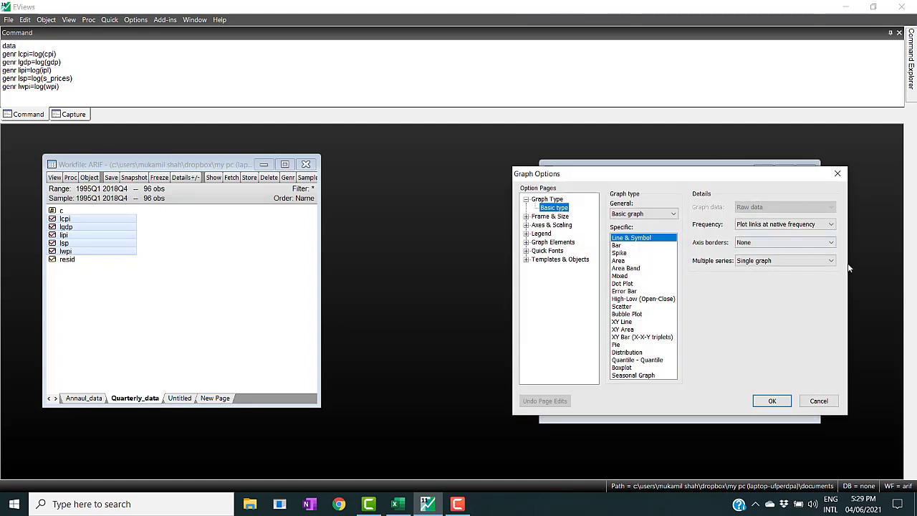
left_click(831, 262)
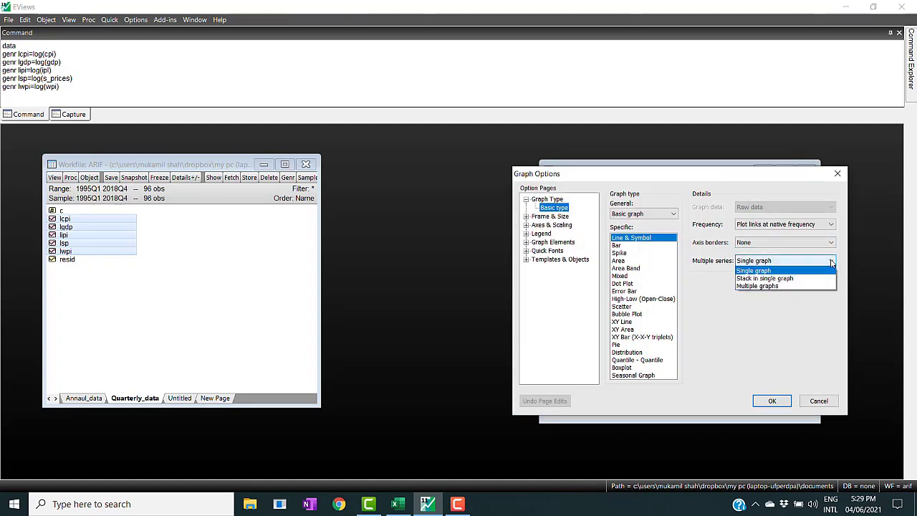
left_click(767, 286)
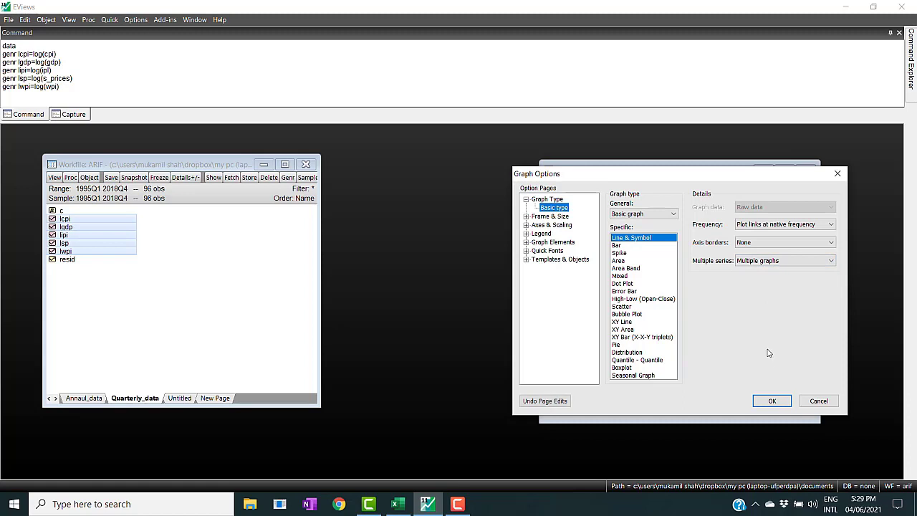
left_click(771, 401)
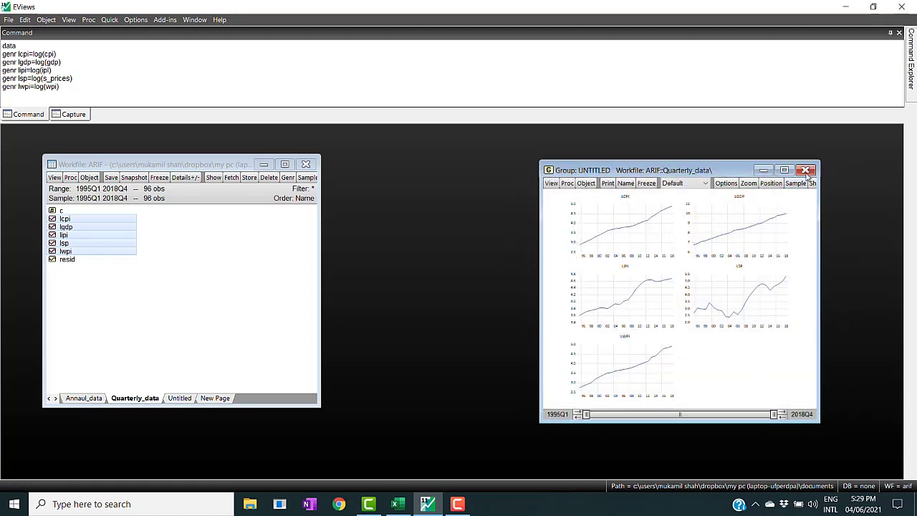
left_click_drag(814, 164, 885, 133)
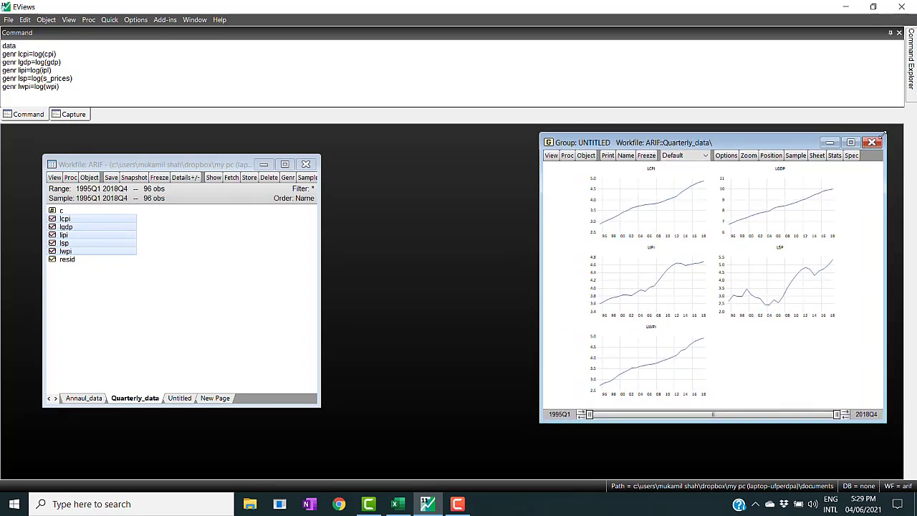
Select the annual series lcpi, lgdp, lipi, lsp and lwpi on the Annaul_data page
left_click(83, 398)
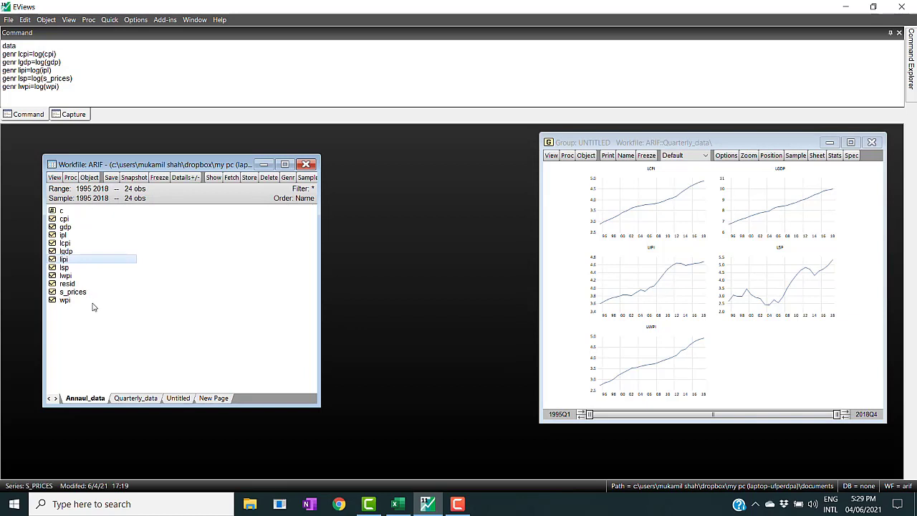
left_click(65, 245)
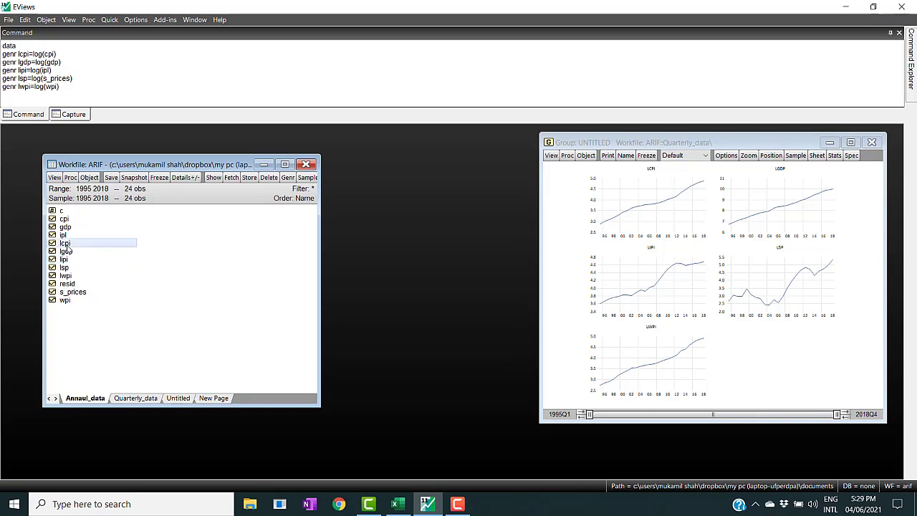
key("shift+Down")
key("shift+Down")
key("shift+Down")
key("shift+Down")
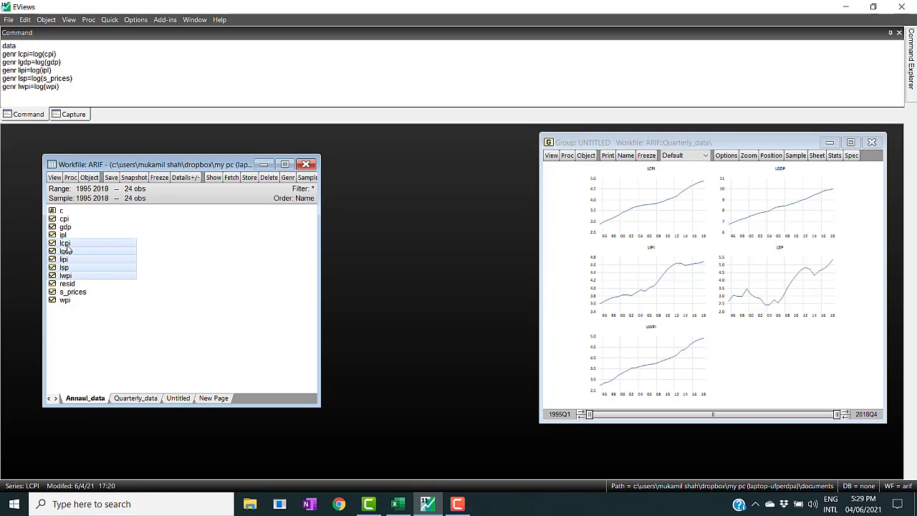
Try to open the selected annual series as a group, decline deleting the untitled quarterly group, and name that group group01
right_click(66, 249)
mouse_move(135, 255)
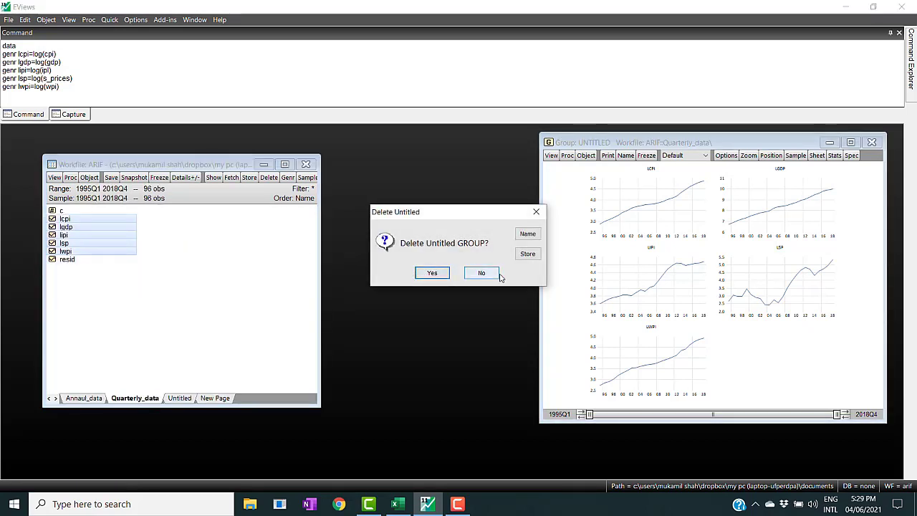
left_click(495, 275)
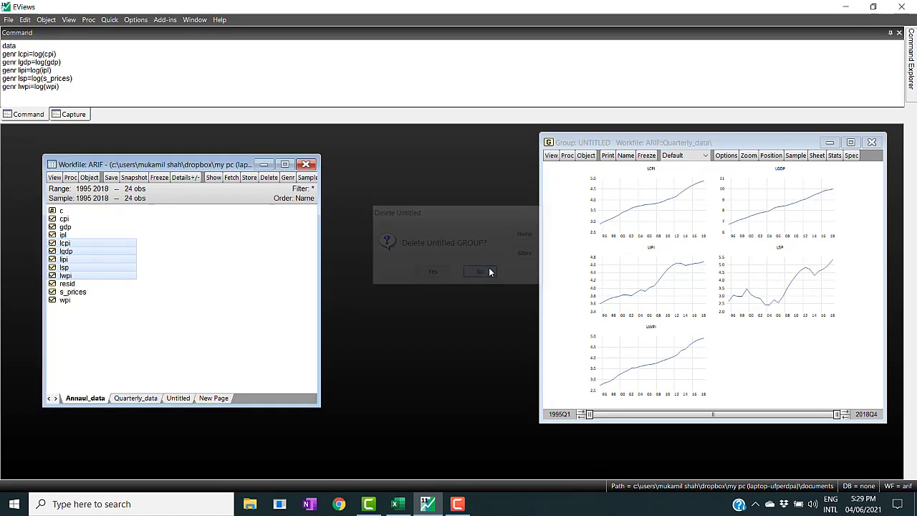
left_click(626, 154)
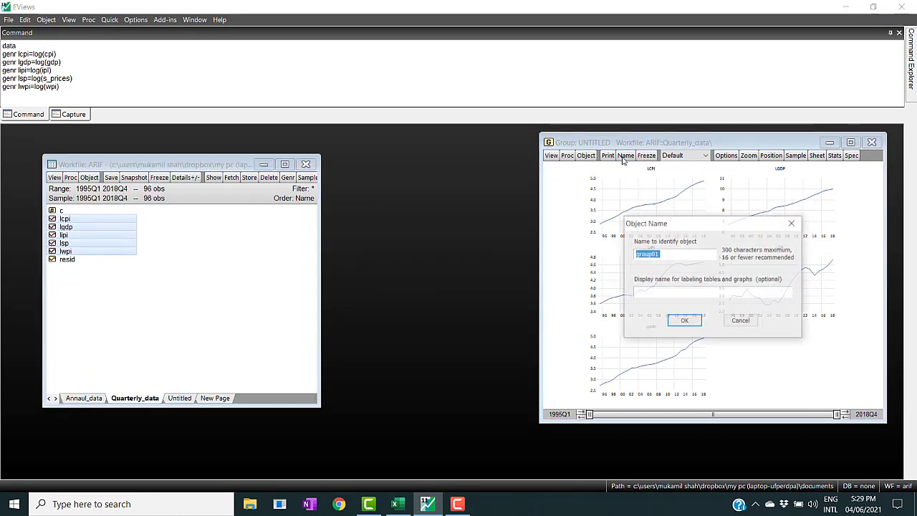
left_click(684, 321)
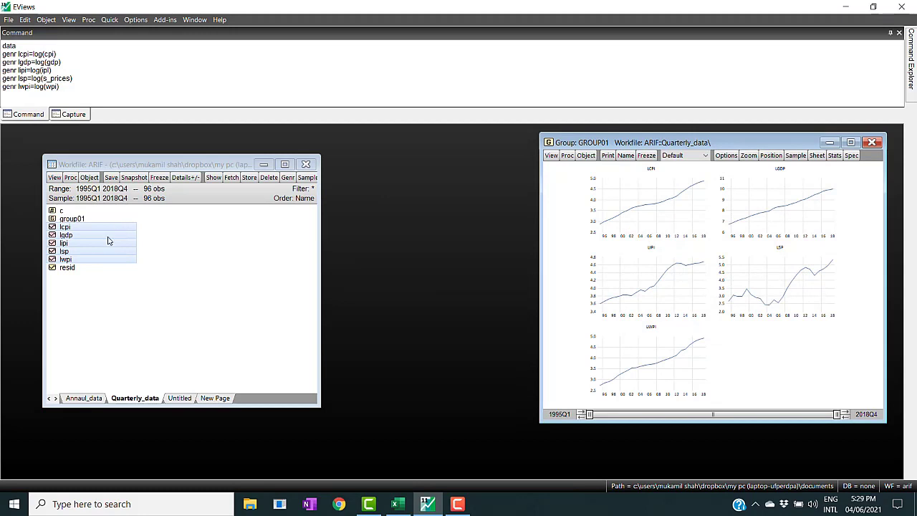
Open the selected annual lcpi, lgdp, lipi, lsp and lwpi series on the Annaul_data page as a group
left_click(74, 399)
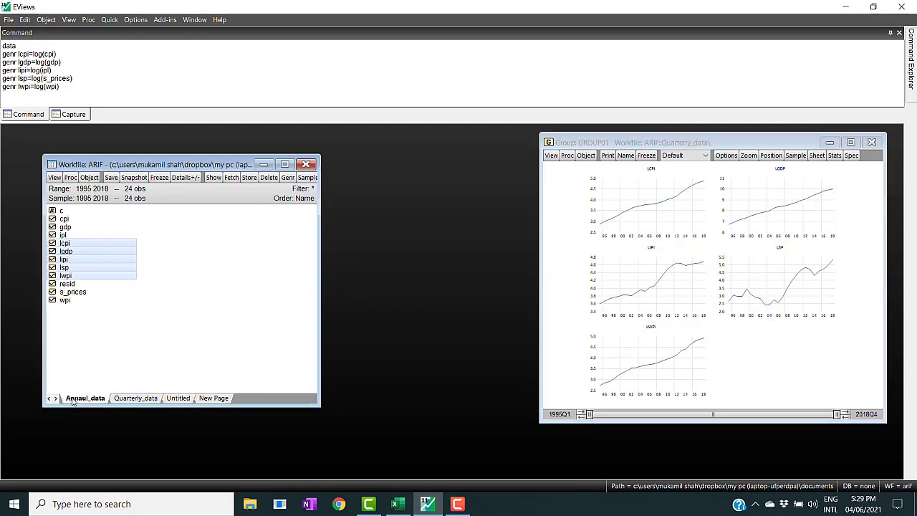
right_click(101, 260)
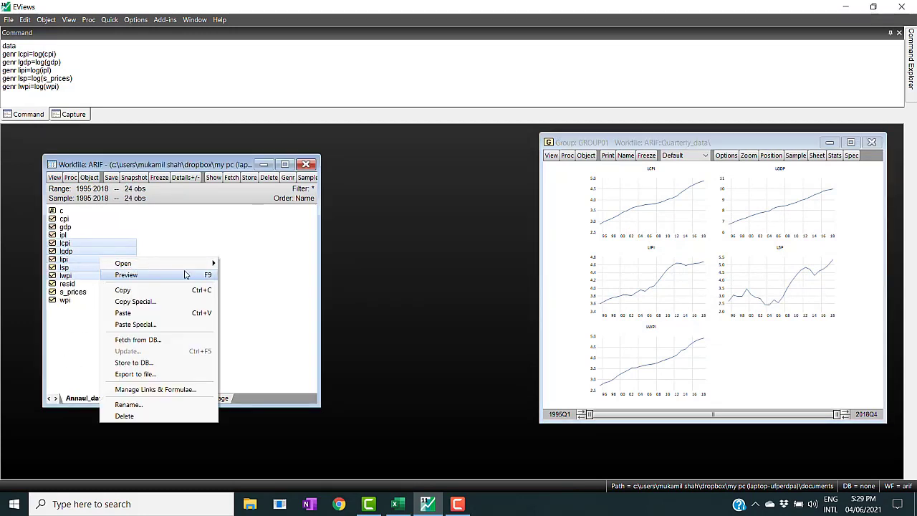
mouse_move(206, 264)
left_click(234, 264)
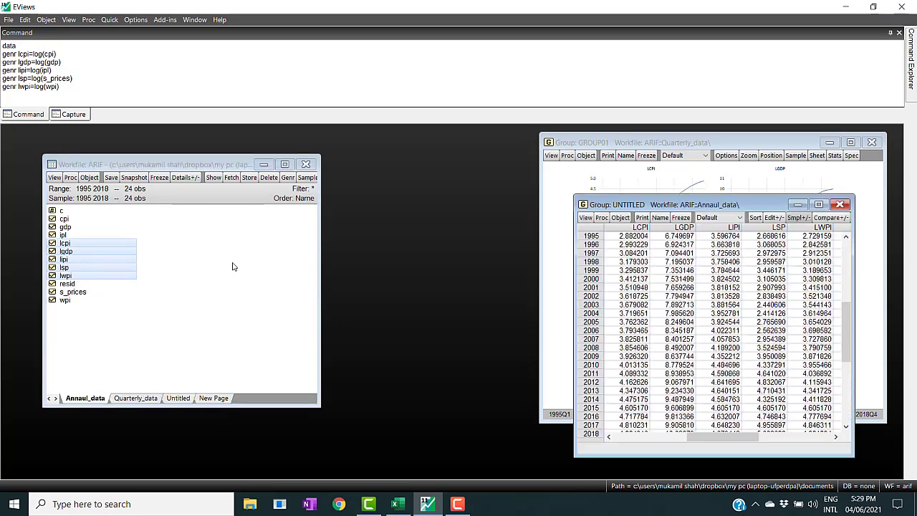
Display the annual group as Line & Symbol plots in multiple graphs, and resize its window beside the quarterly group to compare them
left_click(584, 218)
left_click(606, 264)
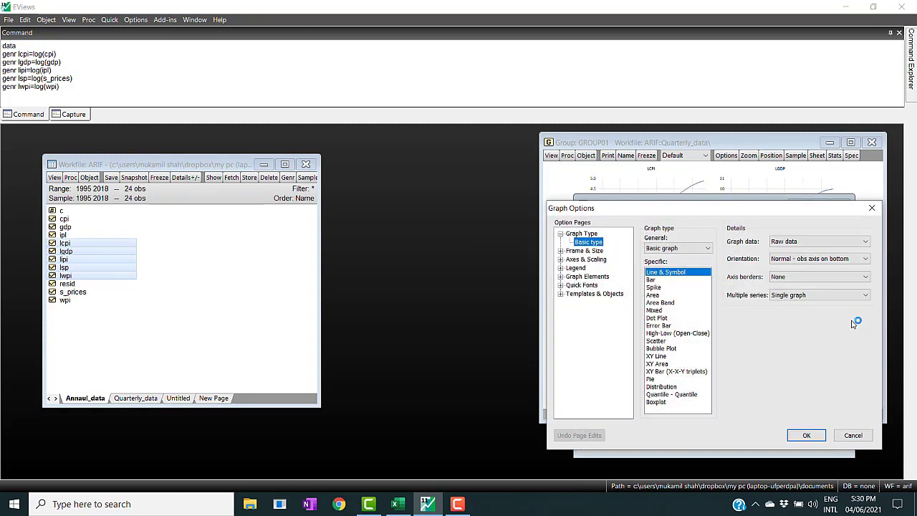
left_click(865, 296)
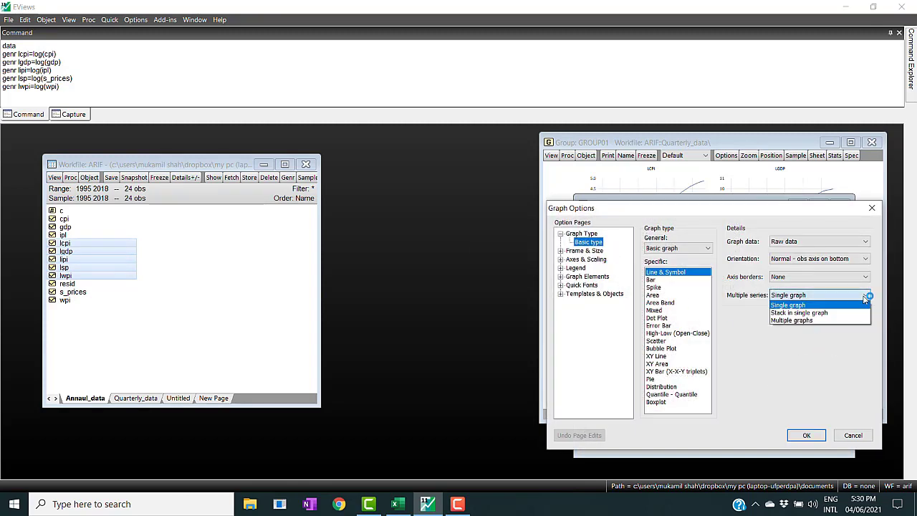
left_click(812, 321)
left_click(806, 435)
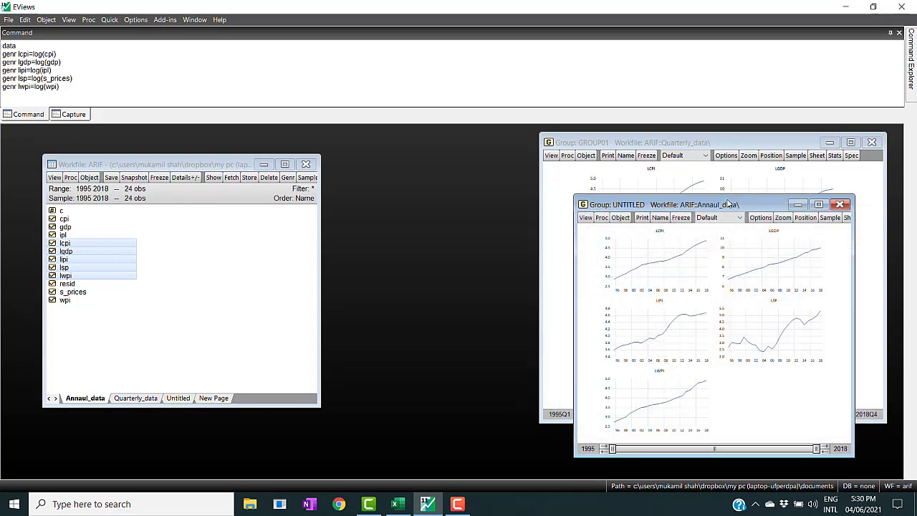
left_click_drag(723, 210, 405, 147)
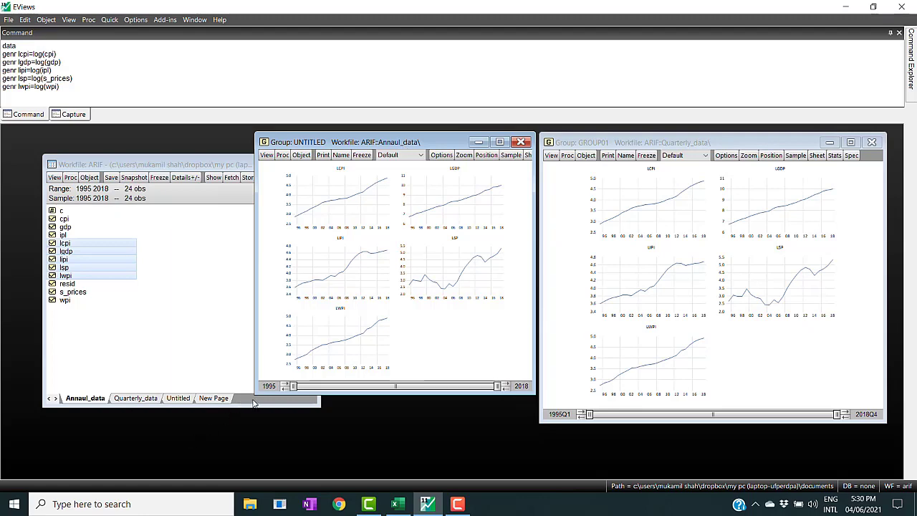
left_click_drag(256, 392, 226, 422)
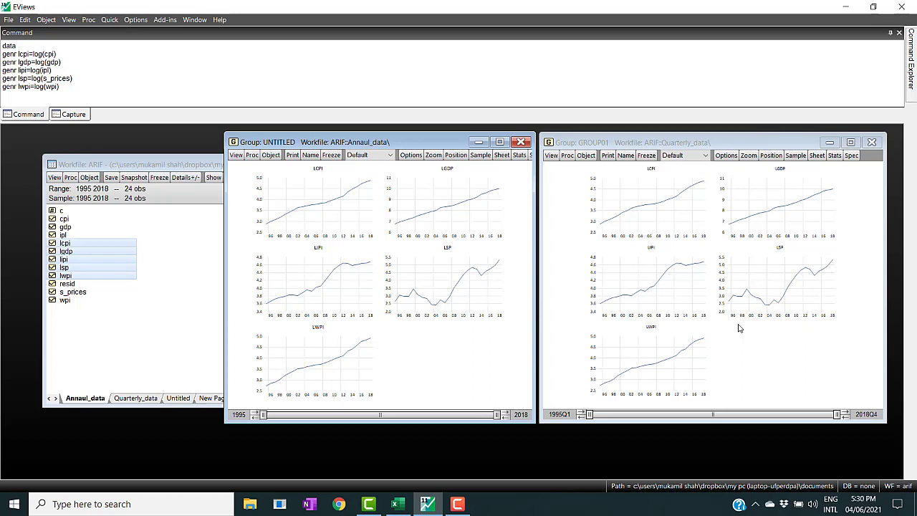
Decline deleting the untitled annual group, name it group01, keep the name group01 for the quarterly group, and close both group windows
left_click(521, 142)
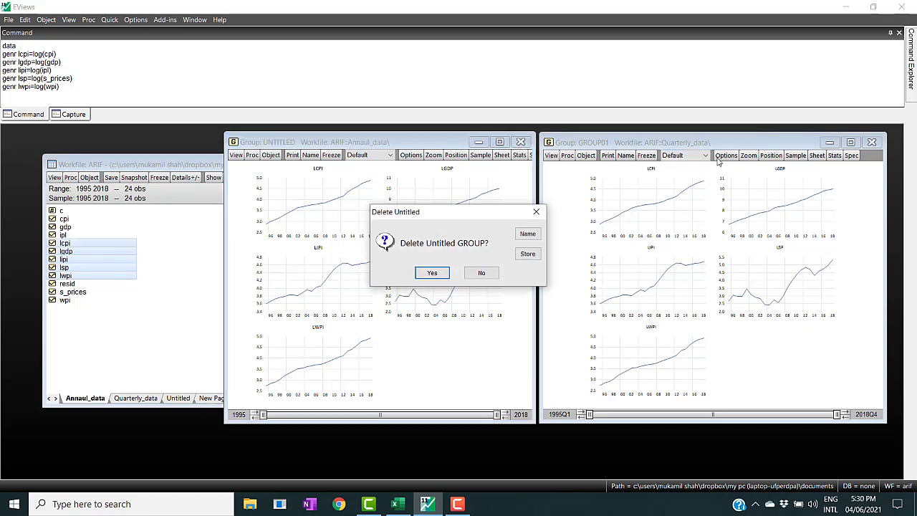
left_click(484, 274)
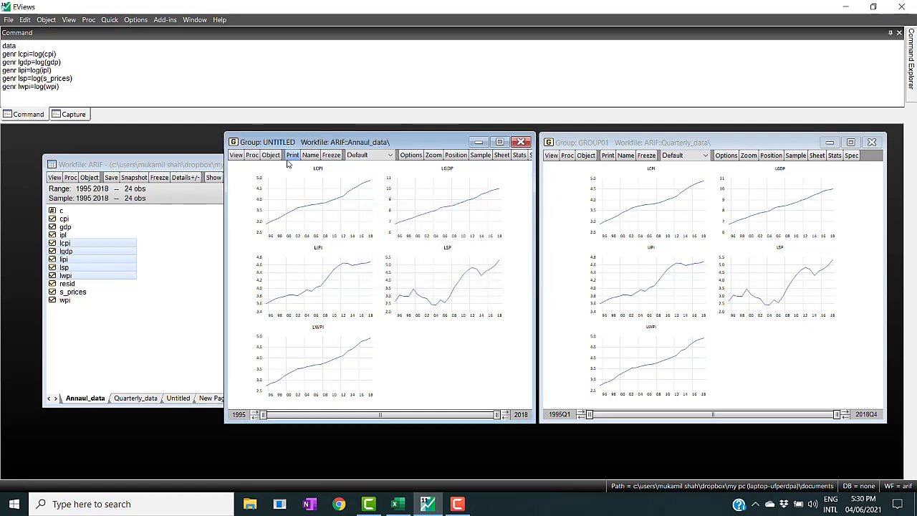
left_click(310, 154)
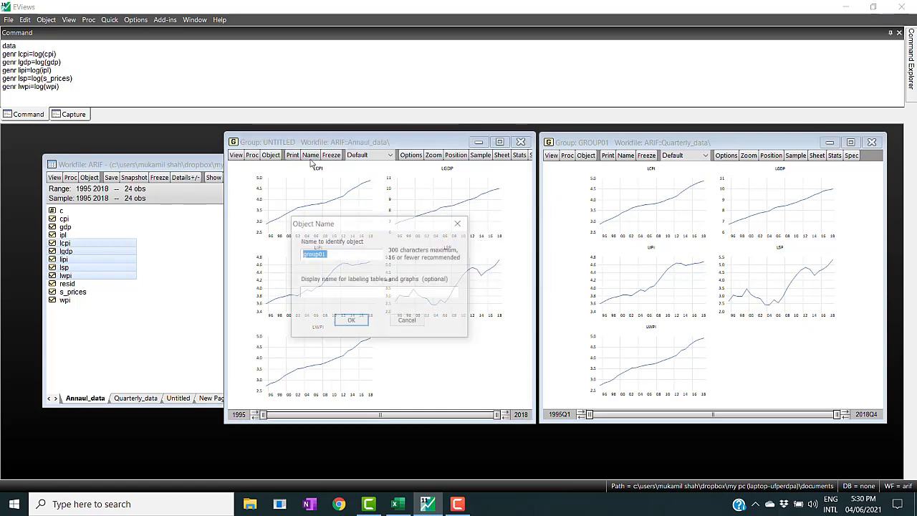
left_click(351, 320)
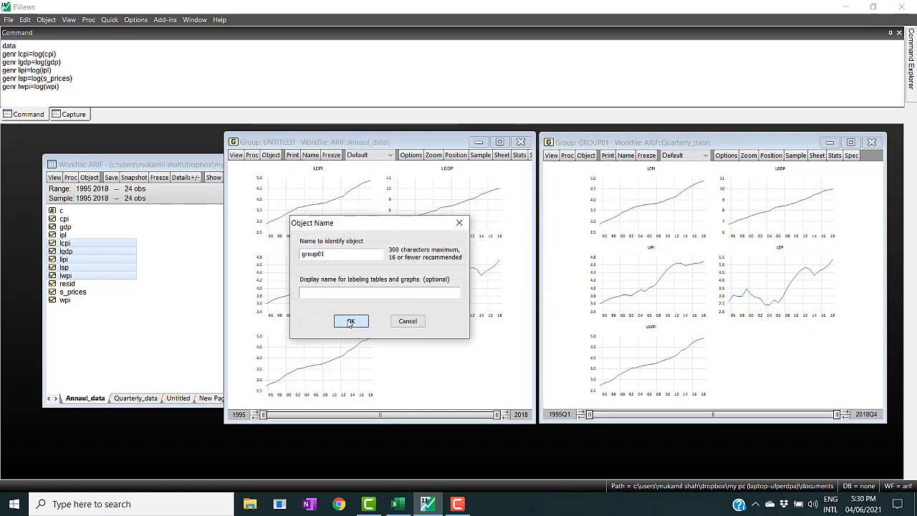
left_click(625, 155)
left_click(678, 322)
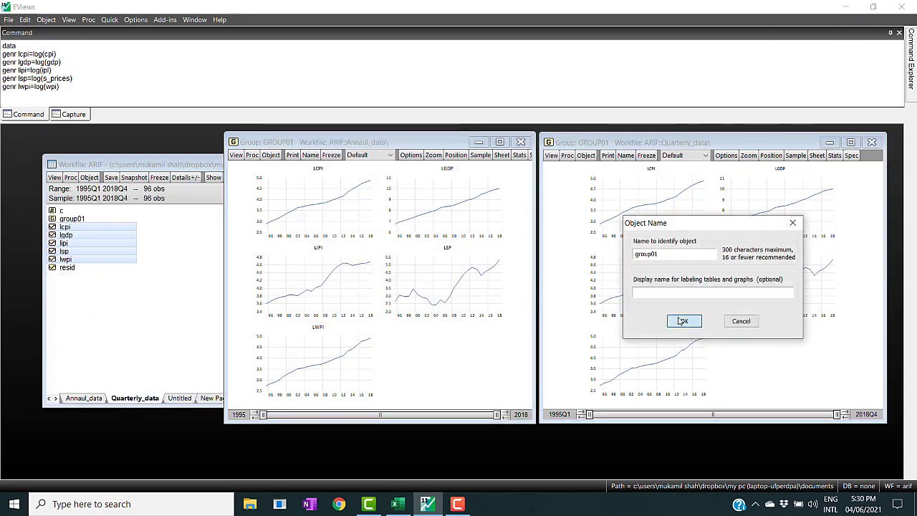
left_click(872, 143)
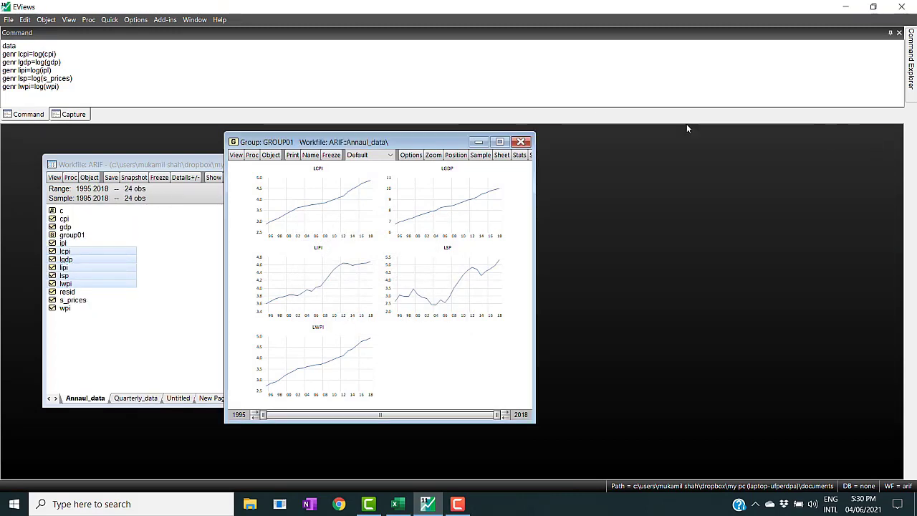
left_click(521, 141)
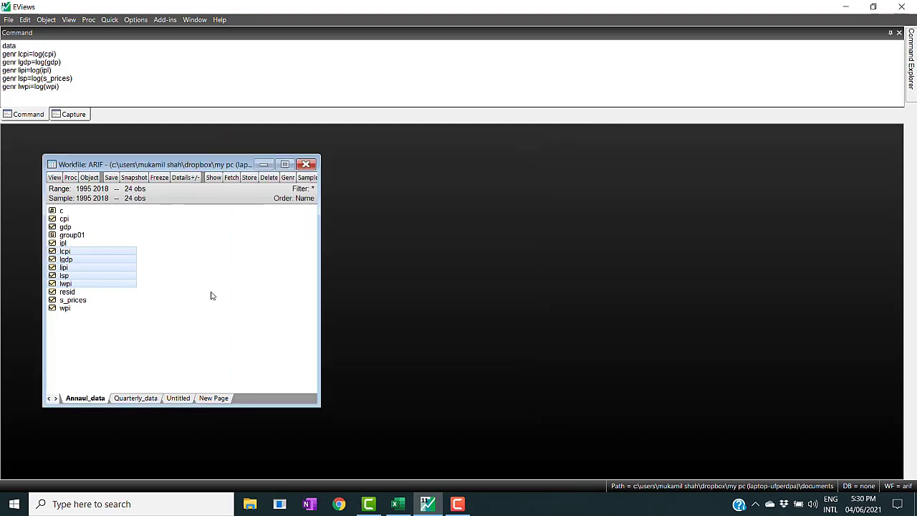
Copy the annual series lcpi, lgdp, lipi, lsp and lwpi from the Annaul_data page and switch to the untitled monthly page
right_click(119, 262)
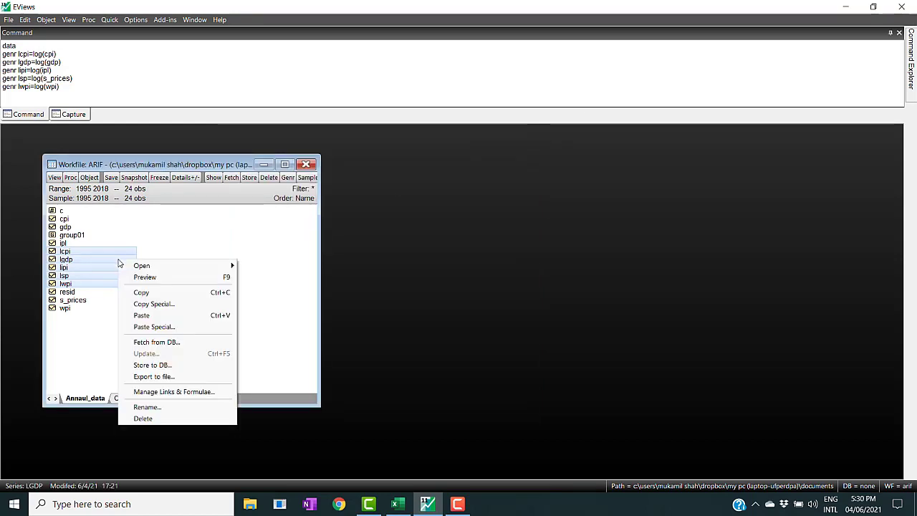
left_click(147, 294)
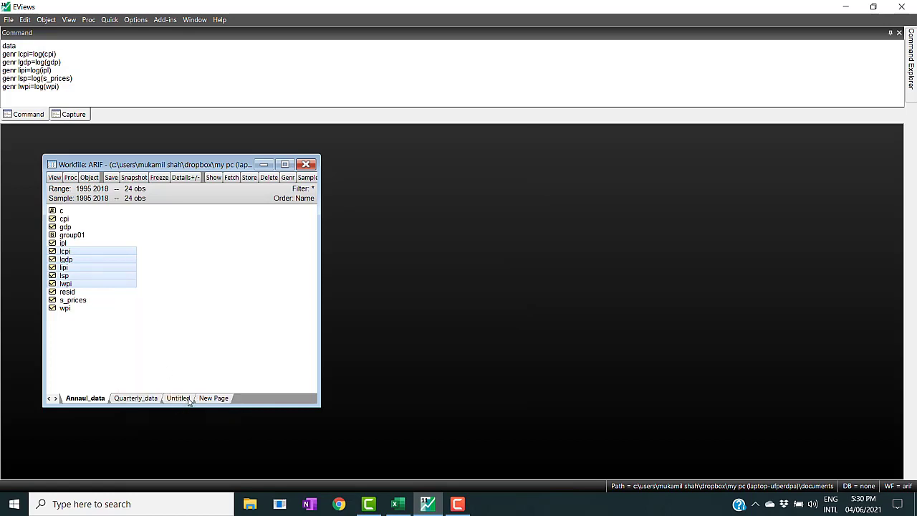
left_click(176, 399)
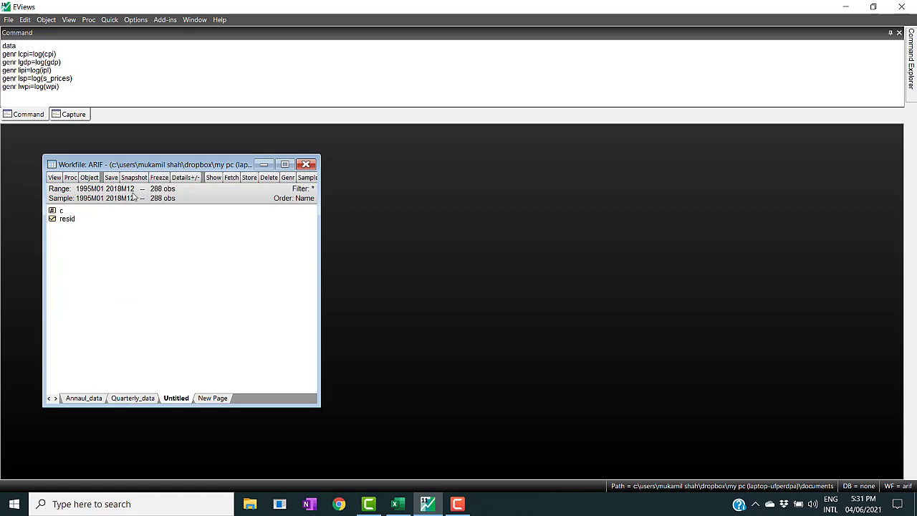
left_click(91, 398)
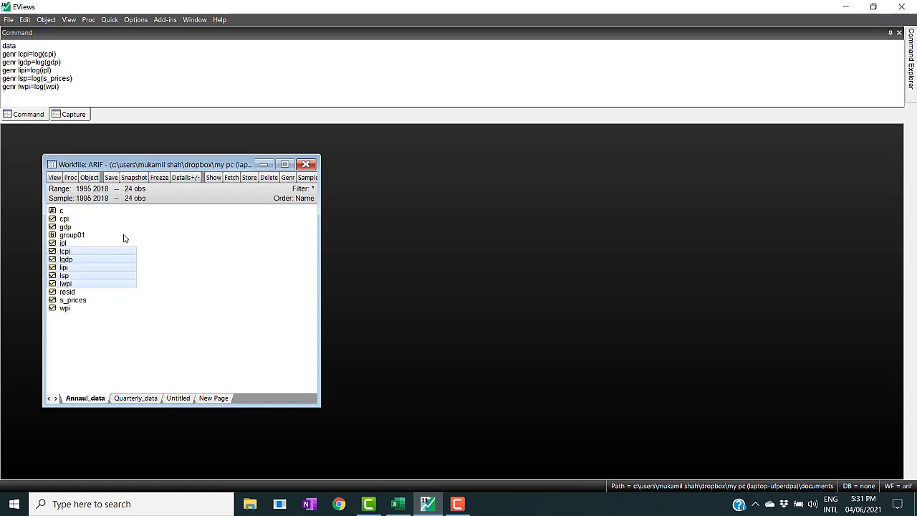
left_click(137, 399)
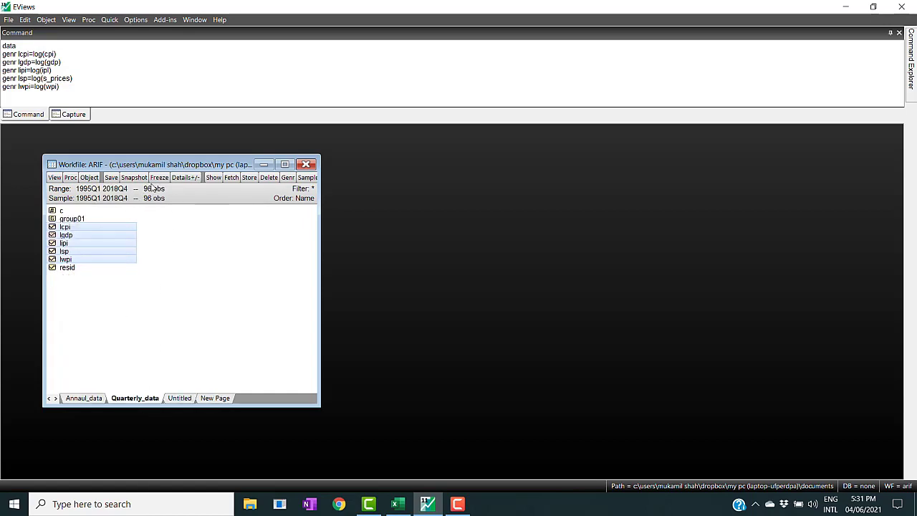
left_click(179, 399)
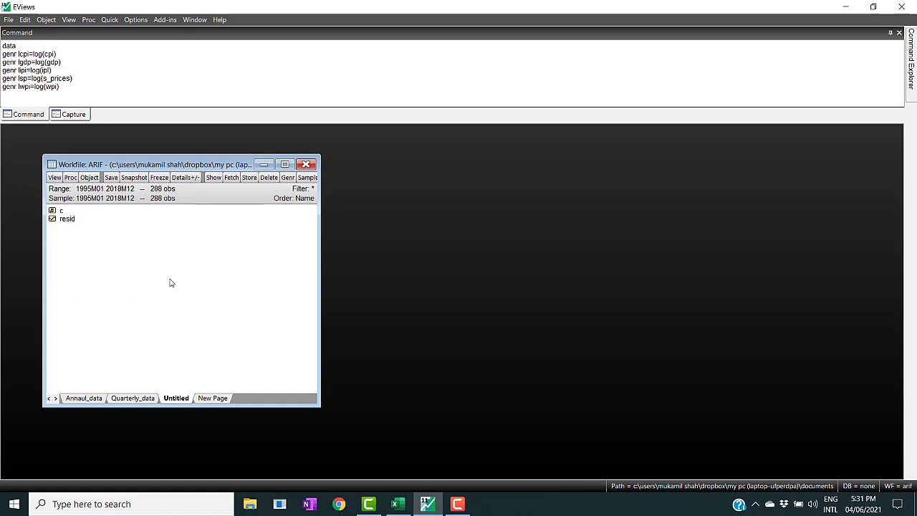
Paste all the copied series into the untitled monthly page as links, using the Denton low to high frequency method
right_click(79, 240)
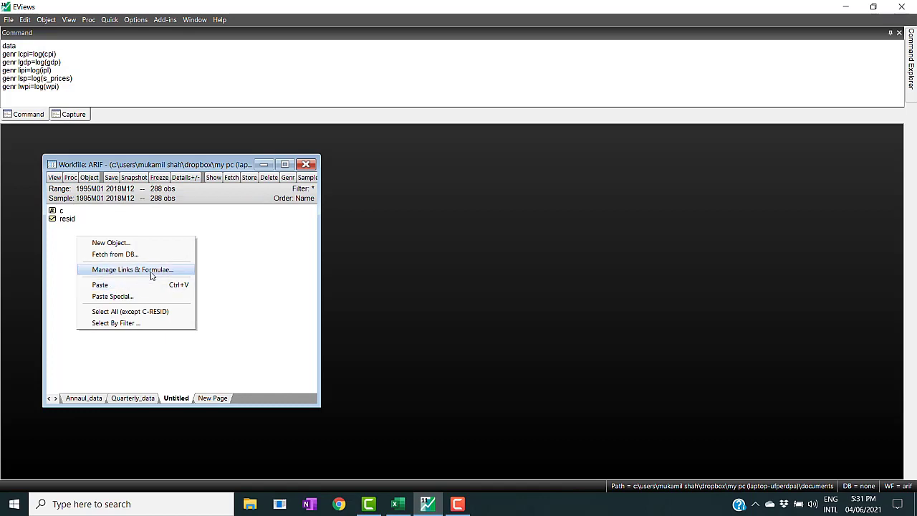
left_click(131, 297)
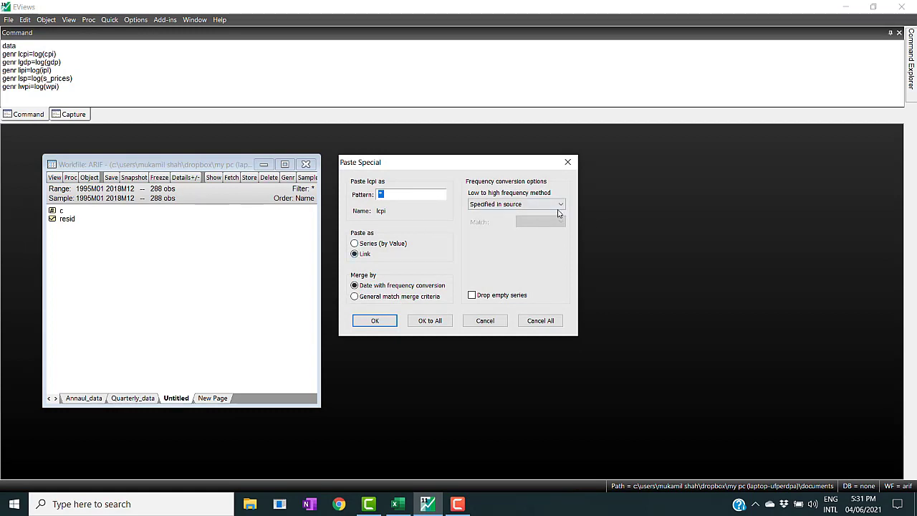
left_click(563, 204)
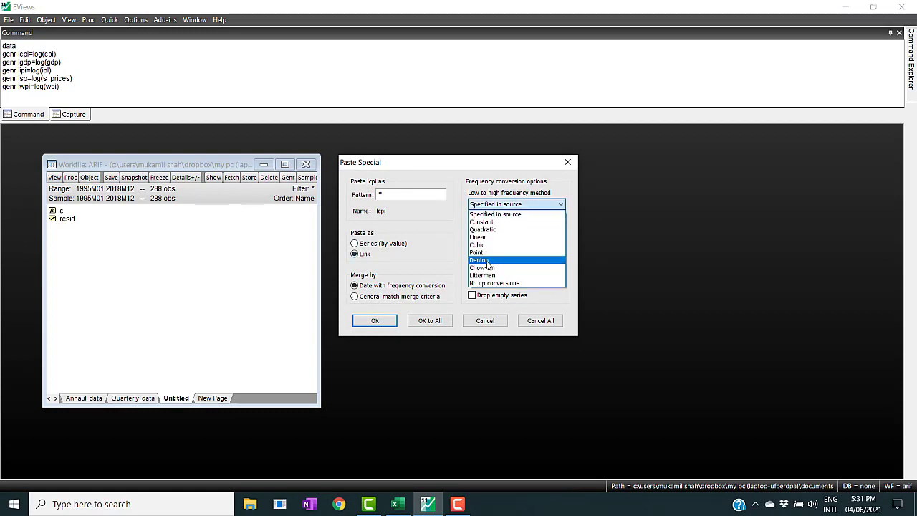
left_click(488, 261)
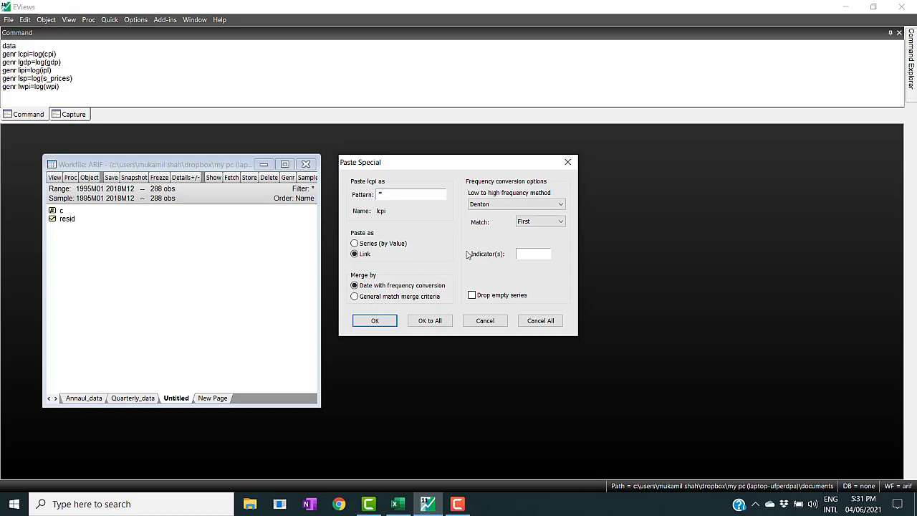
left_click(434, 323)
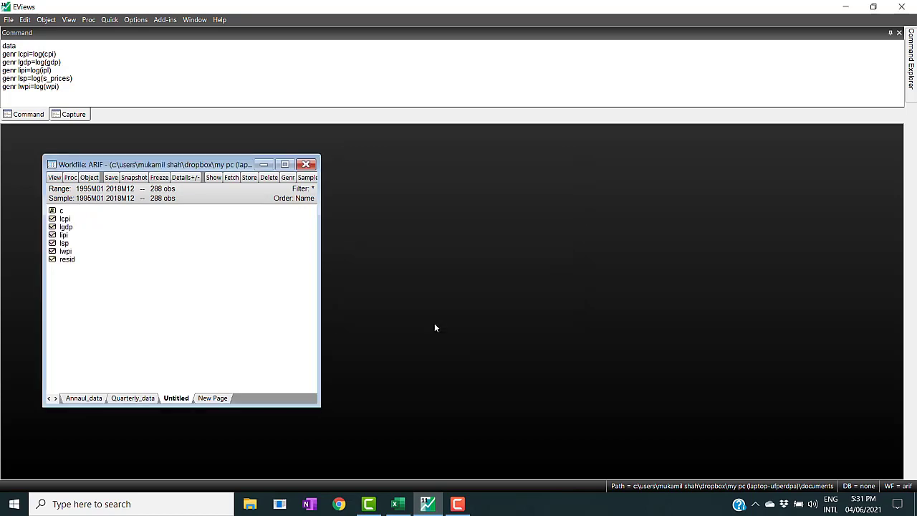
Open the monthly series lcpi, lgdp, lipi, lsp and lwpi together as a group
left_click(58, 221)
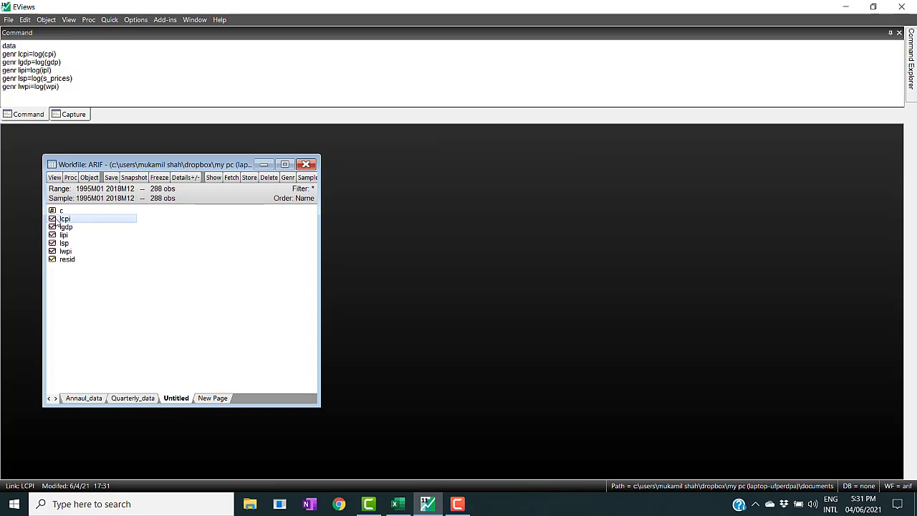
key("shift+Down")
key("shift+Down")
key("shift+Down")
key("shift+Down")
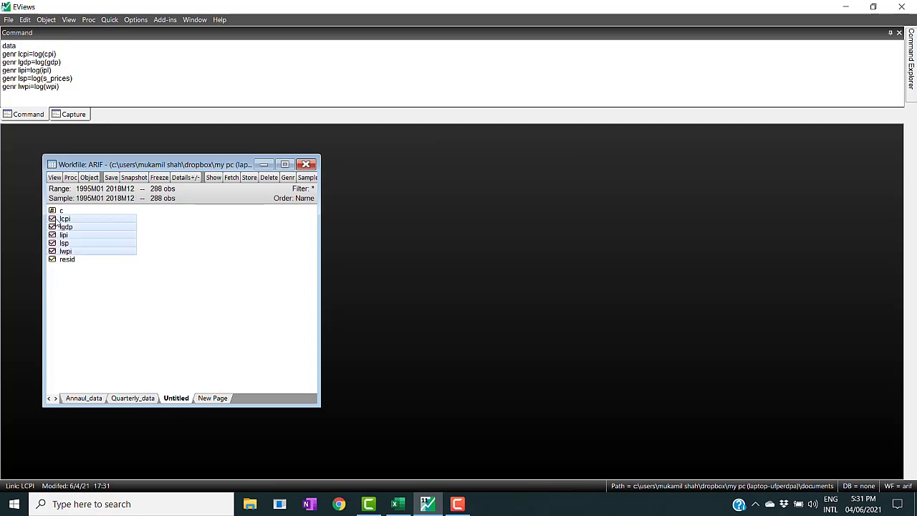
right_click(62, 225)
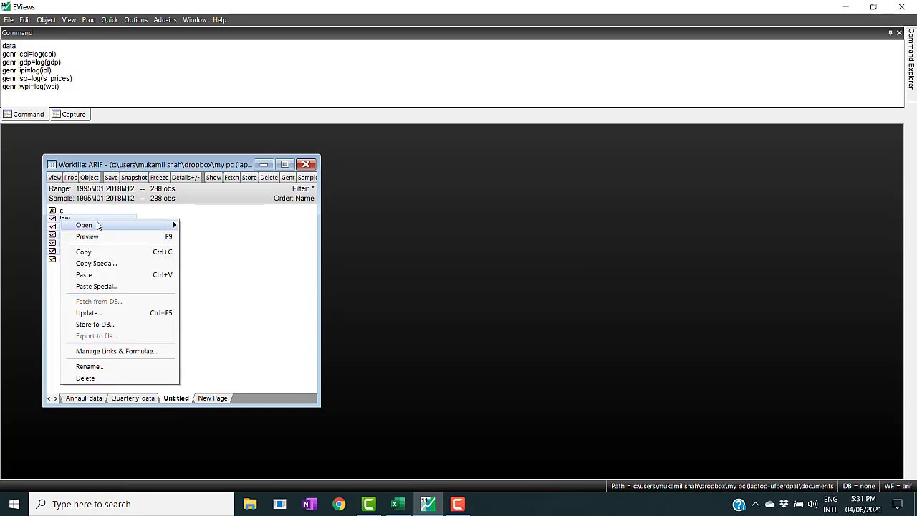
mouse_move(96, 225)
left_click(208, 225)
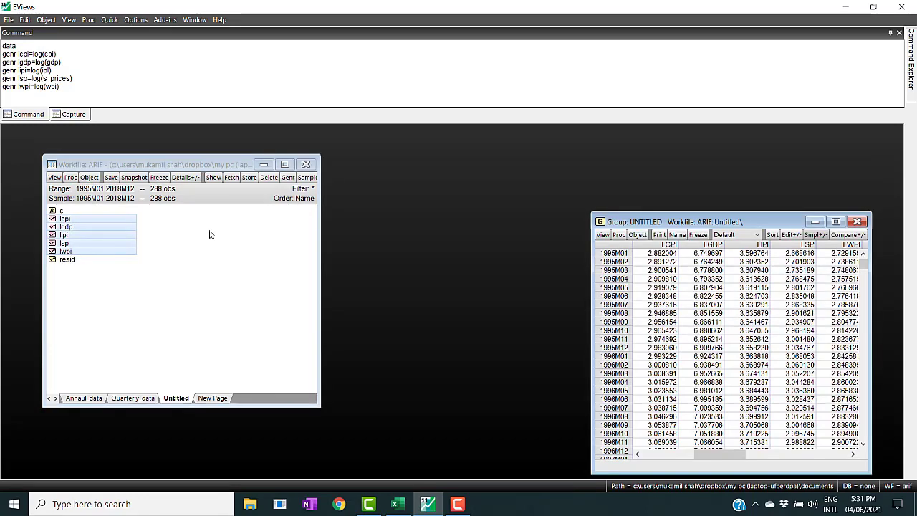
Display the monthly group as Line & Symbol plots in multiple graphs
left_click(603, 235)
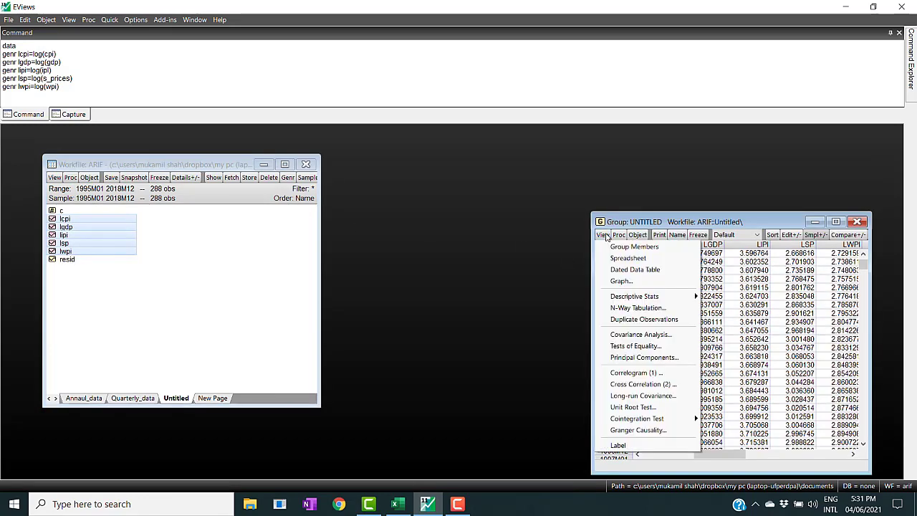
left_click(632, 283)
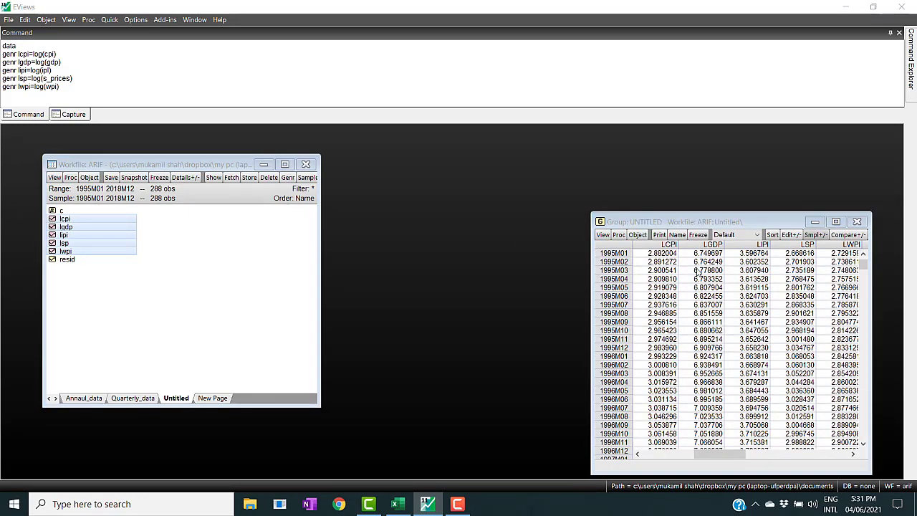
left_click(878, 314)
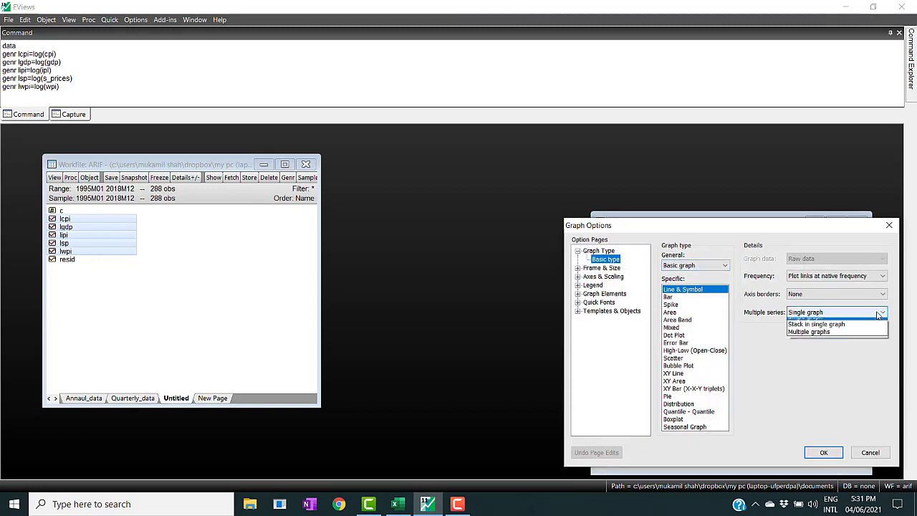
left_click(813, 331)
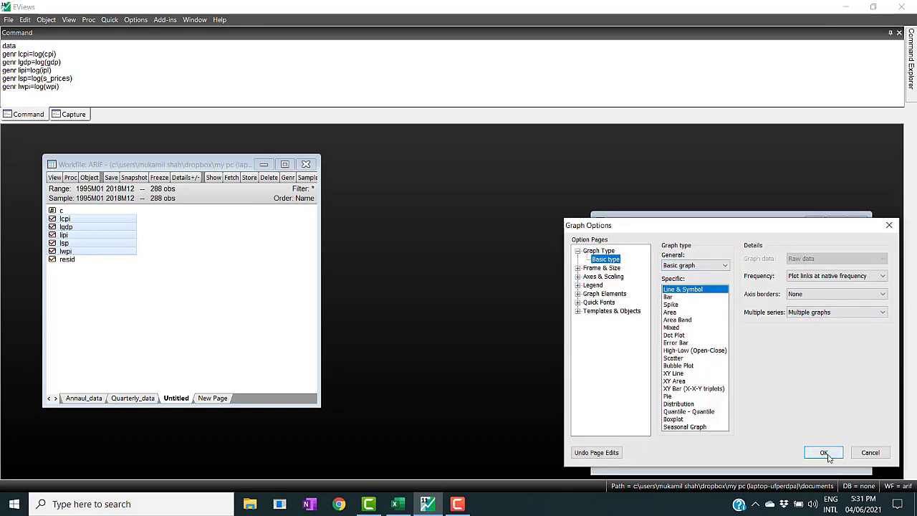
left_click(824, 452)
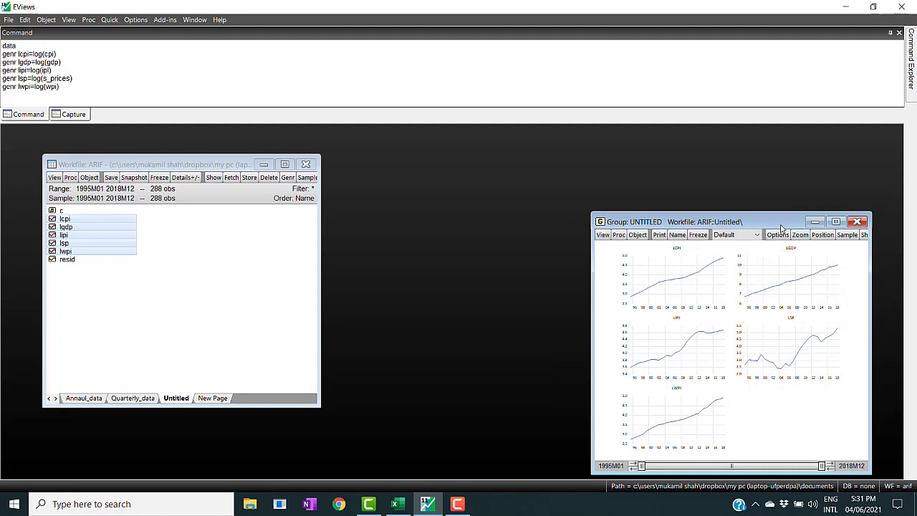
Open group01 from the Quarterly_data and Annaul_data pages, arrange both beside the monthly group for comparison, and close the quarterly group window
left_click_drag(780, 228, 810, 155)
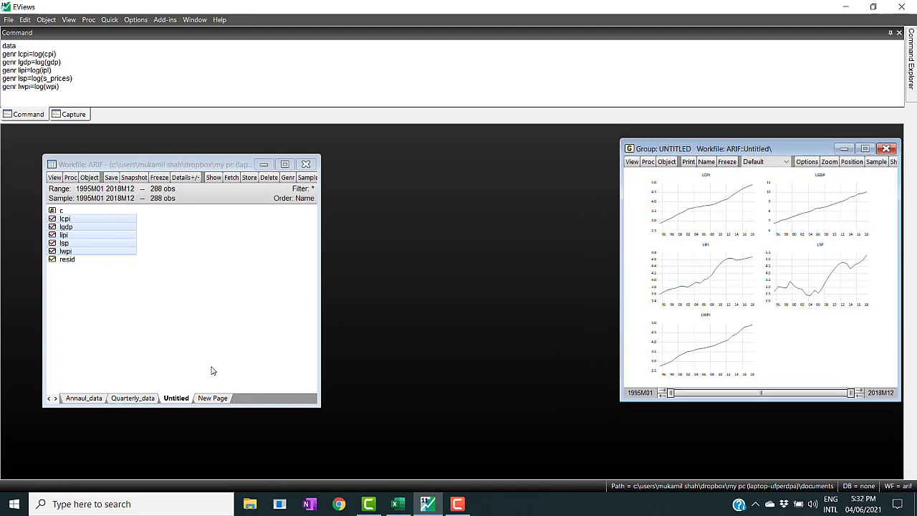
left_click(128, 399)
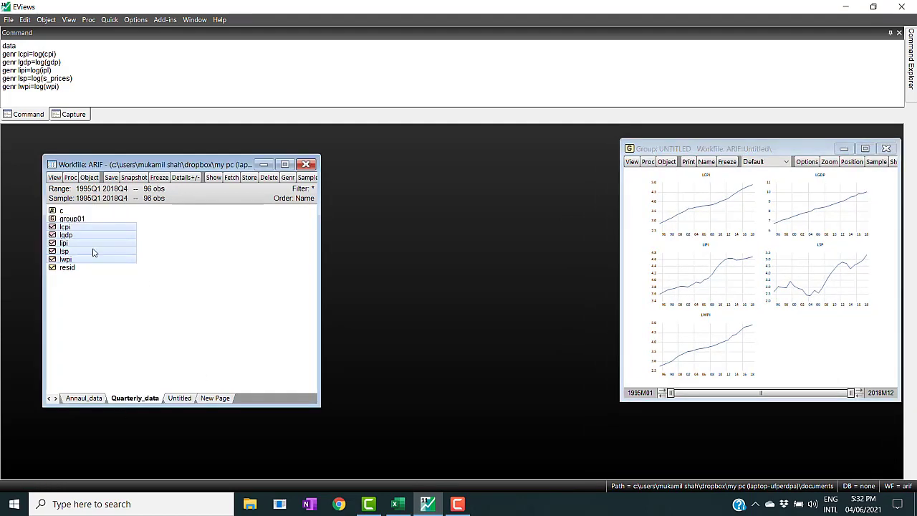
left_click(75, 220)
double_click(75, 220)
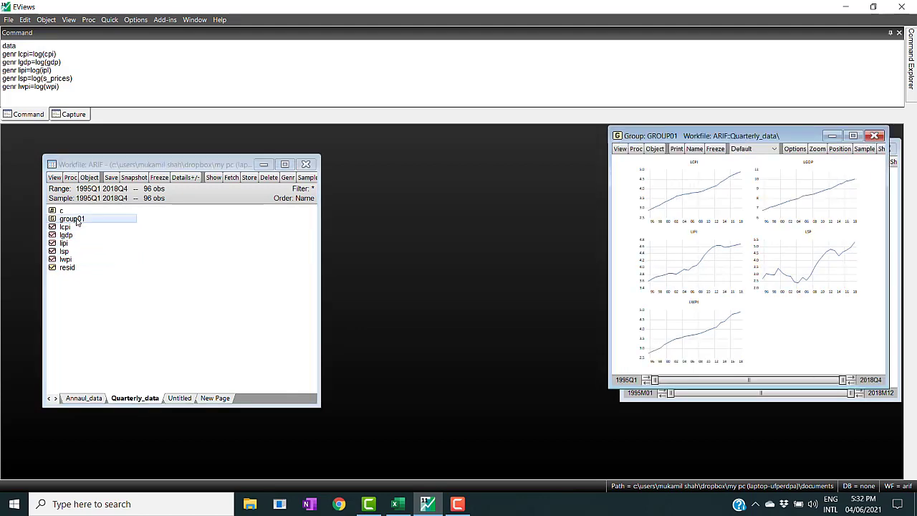
left_click_drag(732, 135, 462, 151)
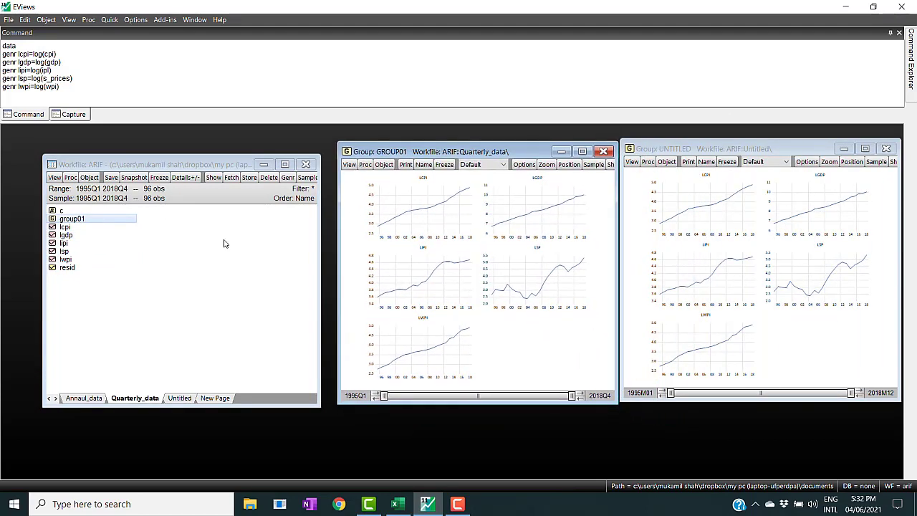
left_click(83, 399)
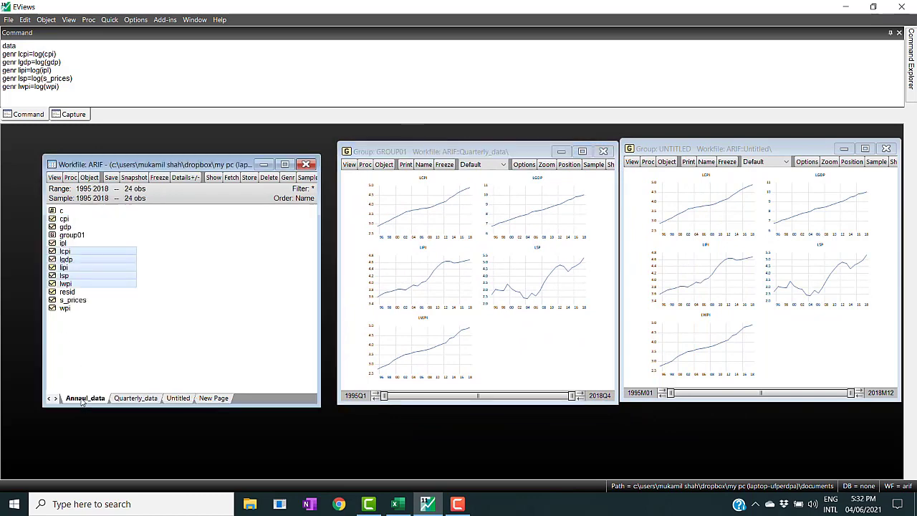
double_click(76, 236)
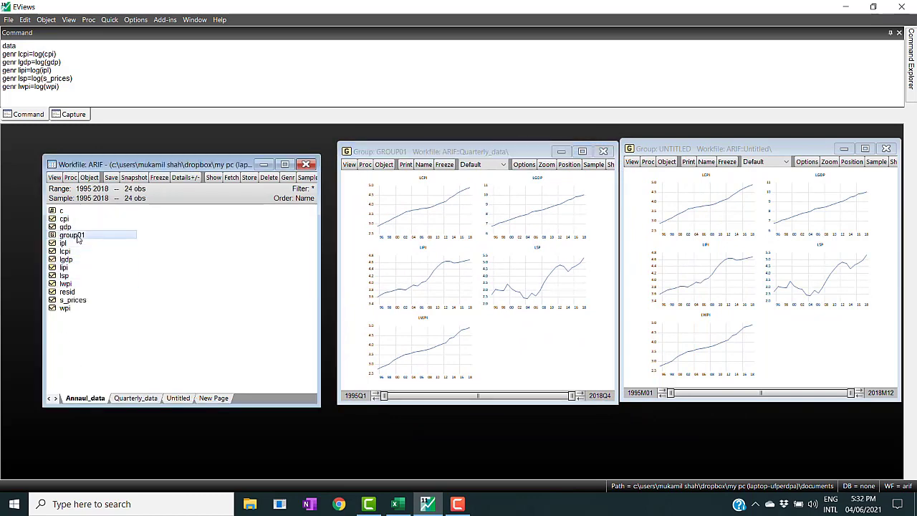
left_click_drag(175, 154, 225, 150)
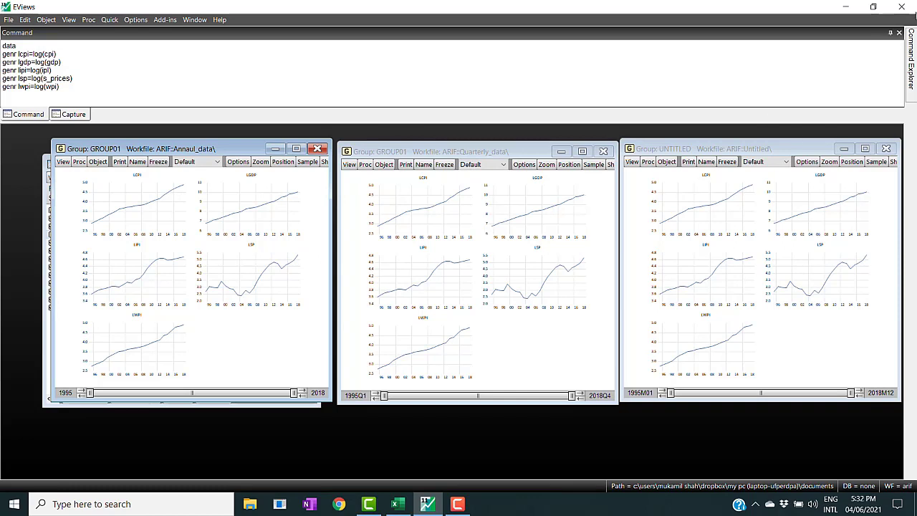
left_click(603, 151)
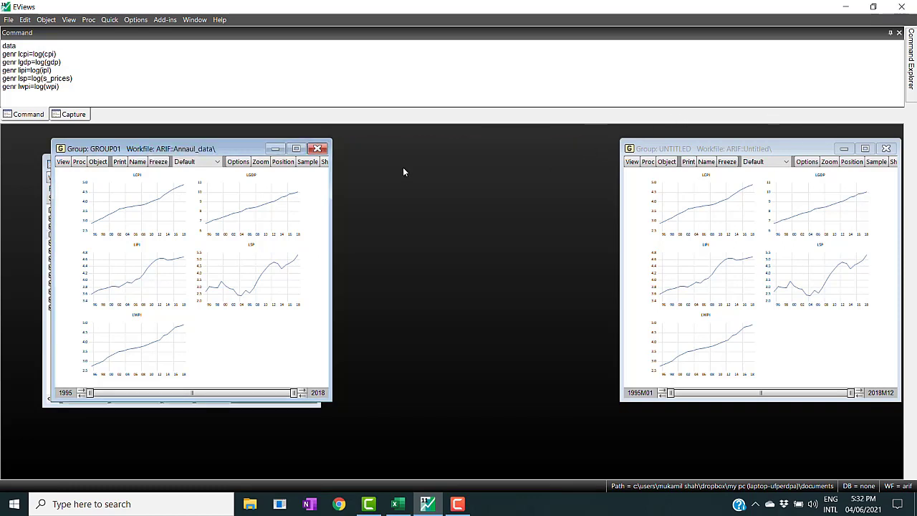
Close the annual group window, save the untitled monthly group as group01 and close its window
left_click(319, 150)
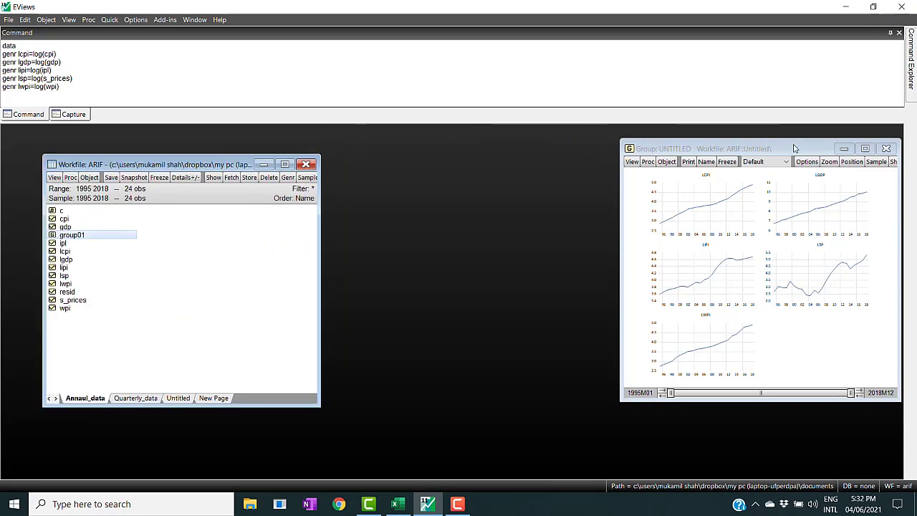
left_click(887, 148)
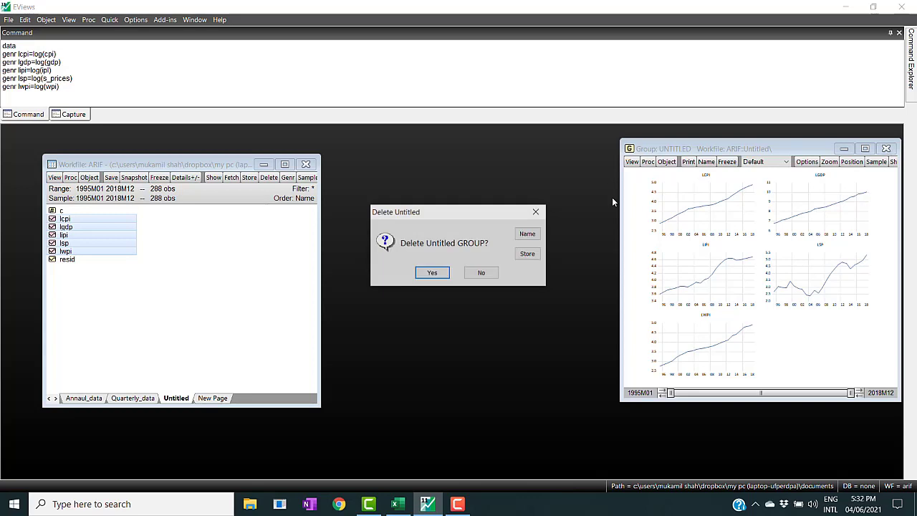
left_click(482, 273)
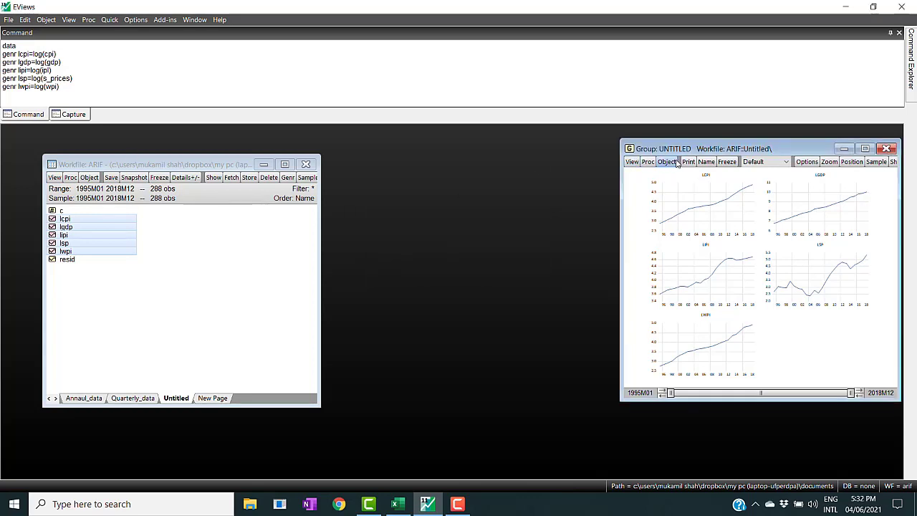
left_click(707, 162)
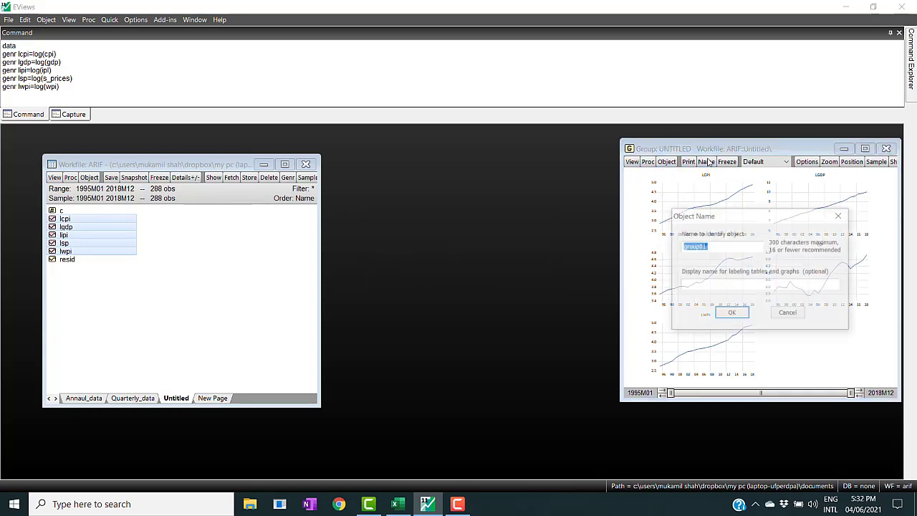
left_click(730, 313)
left_click(886, 148)
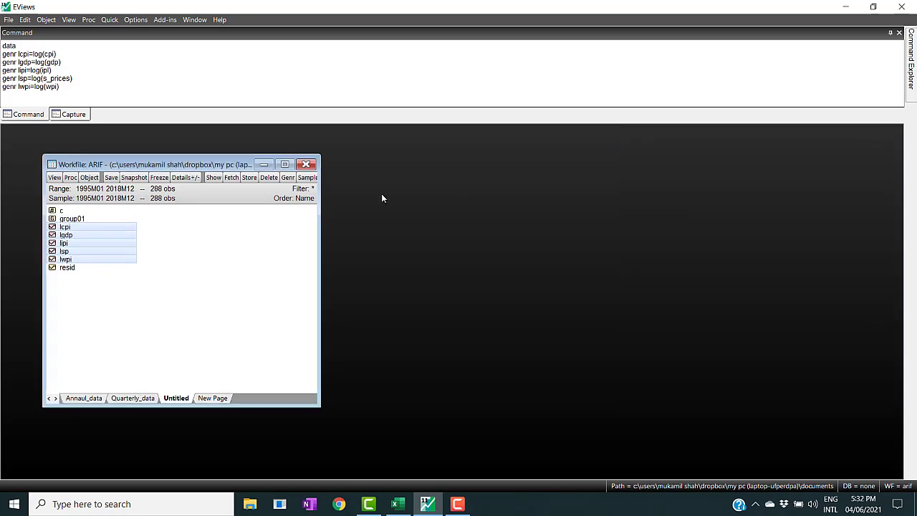
Copy the monthly series lcpi, lgdp, lipi, lsp and lwpi, leaving group01 out of the selection
left_click(182, 261)
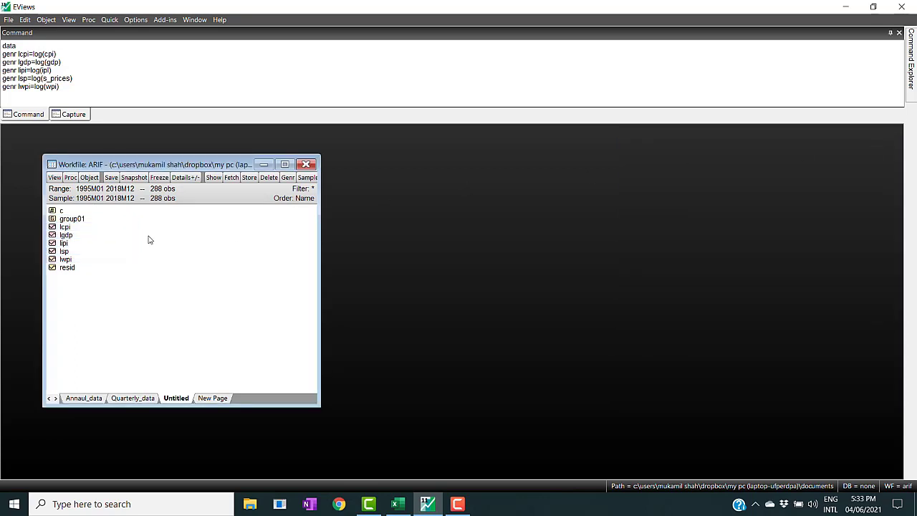
left_click(70, 235)
key("ctrl+a")
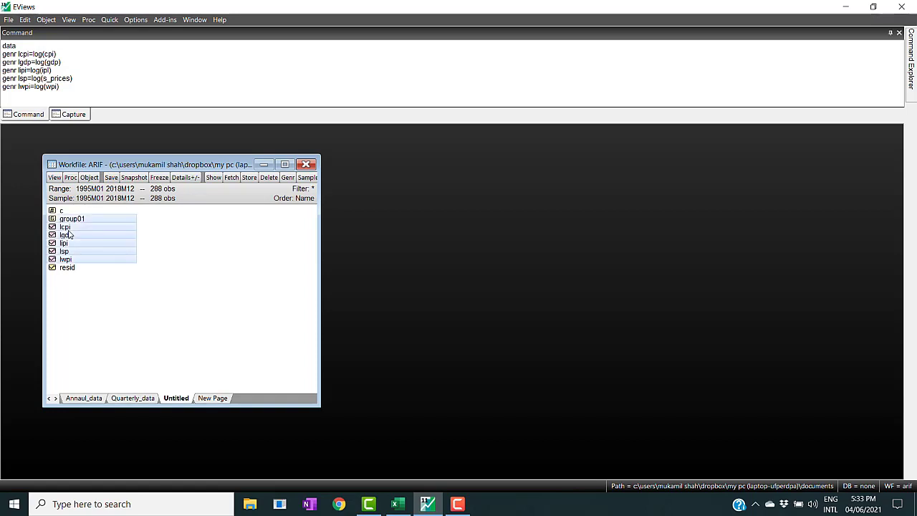
left_click(71, 220, "ctrl")
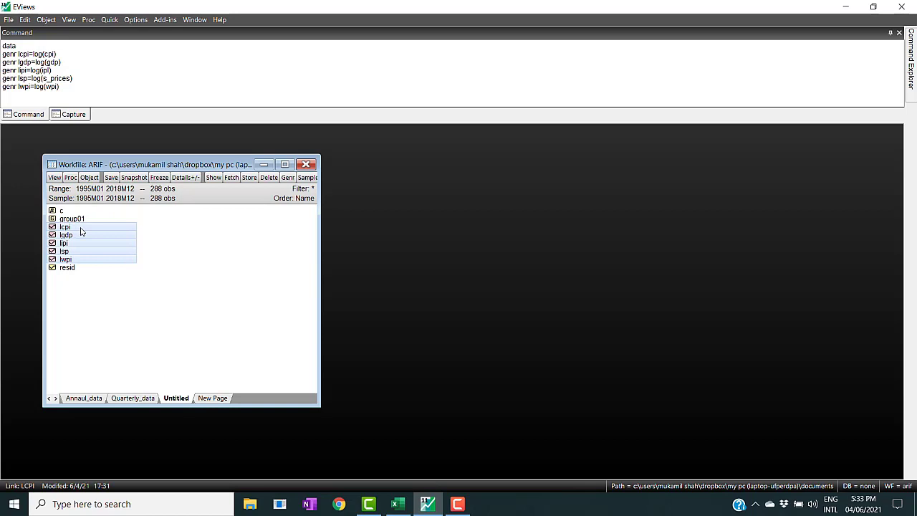
right_click(81, 231)
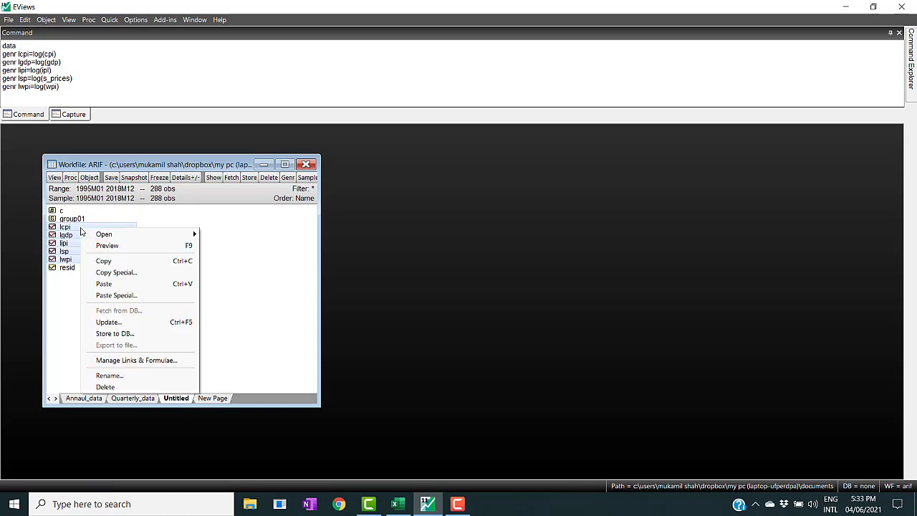
left_click(112, 262)
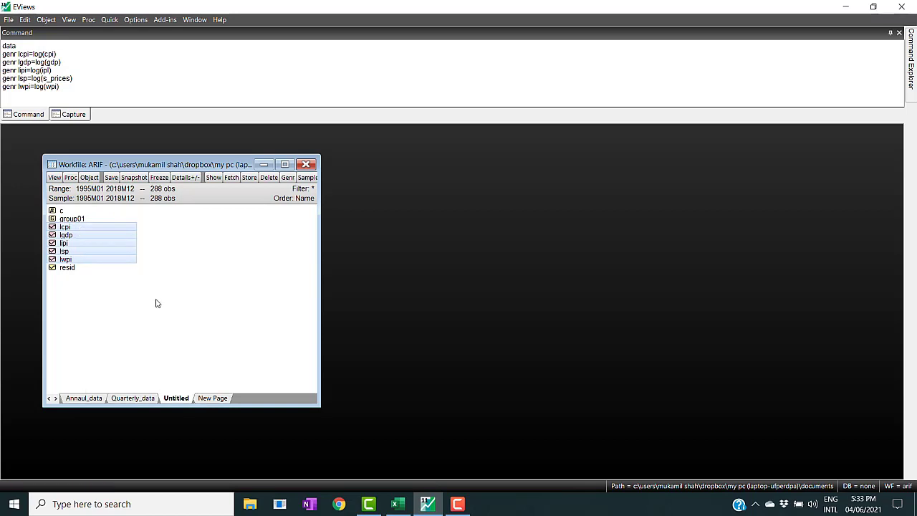
left_click(8, 20)
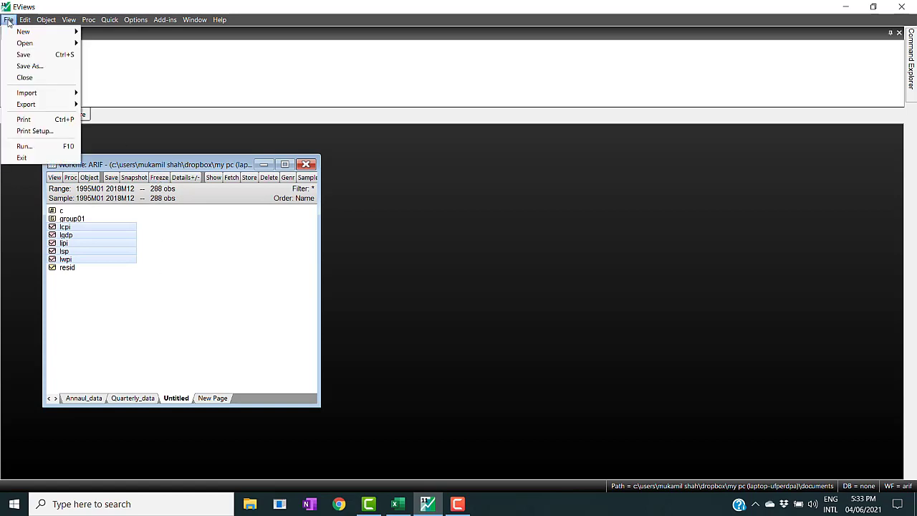
mouse_move(28, 32)
left_click(111, 32)
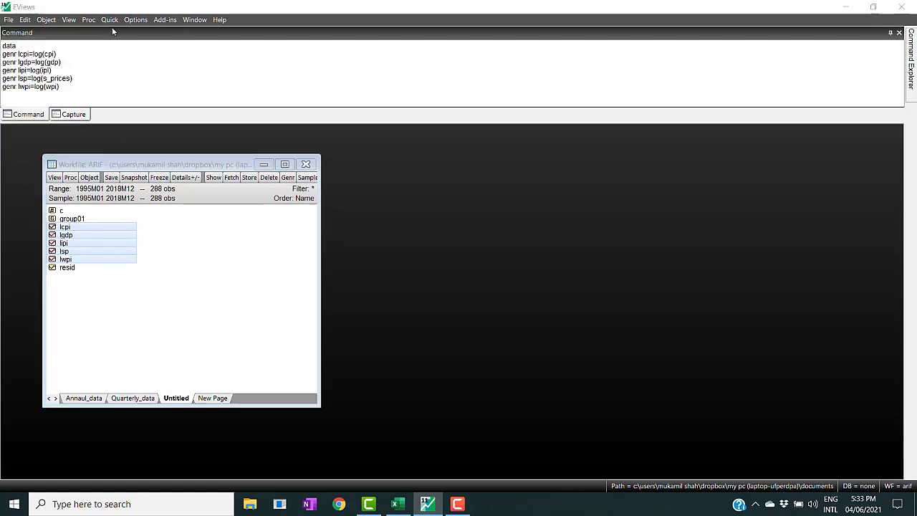
left_click(571, 153)
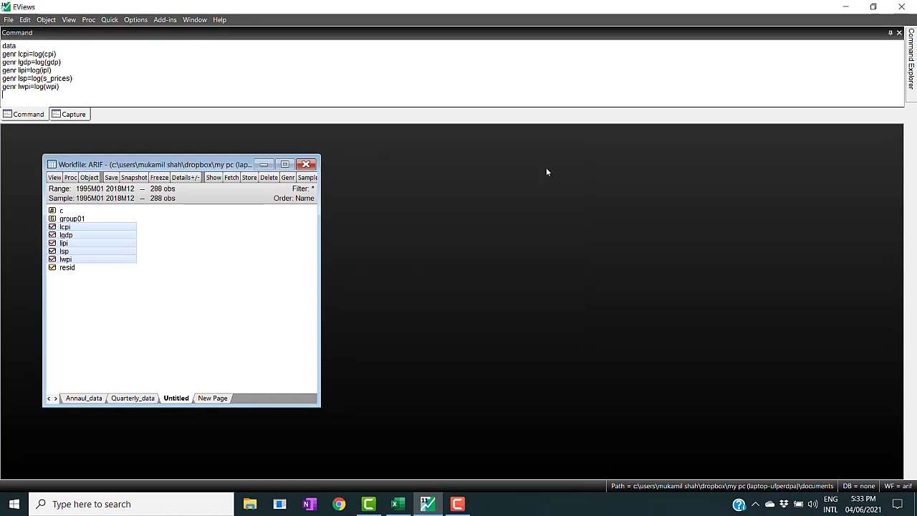
Add a new unnamed workfile page with dated regular annual frequency from 1995 to 2018
left_click(208, 398)
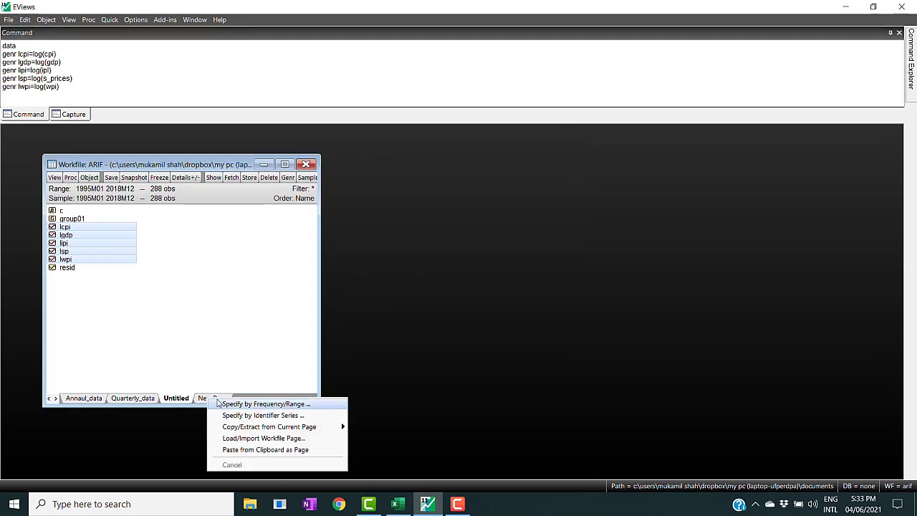
left_click(221, 404)
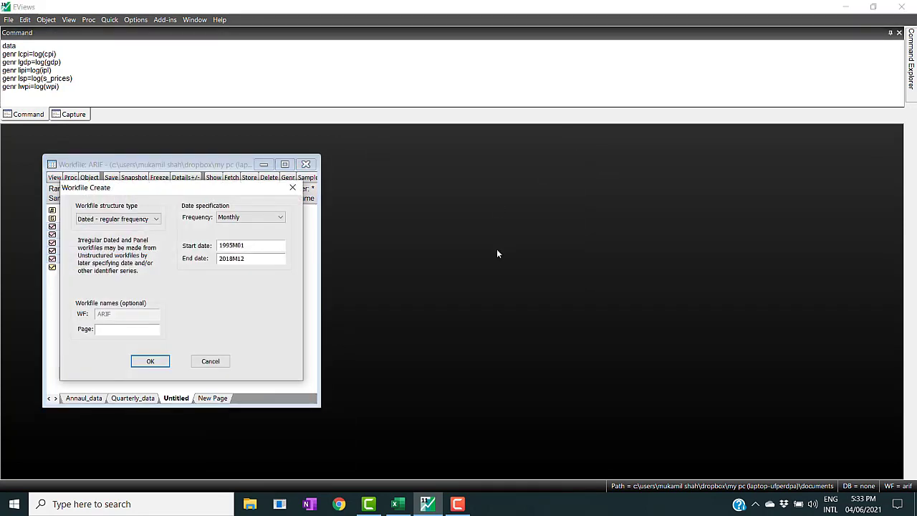
left_click(283, 217)
left_click(244, 235)
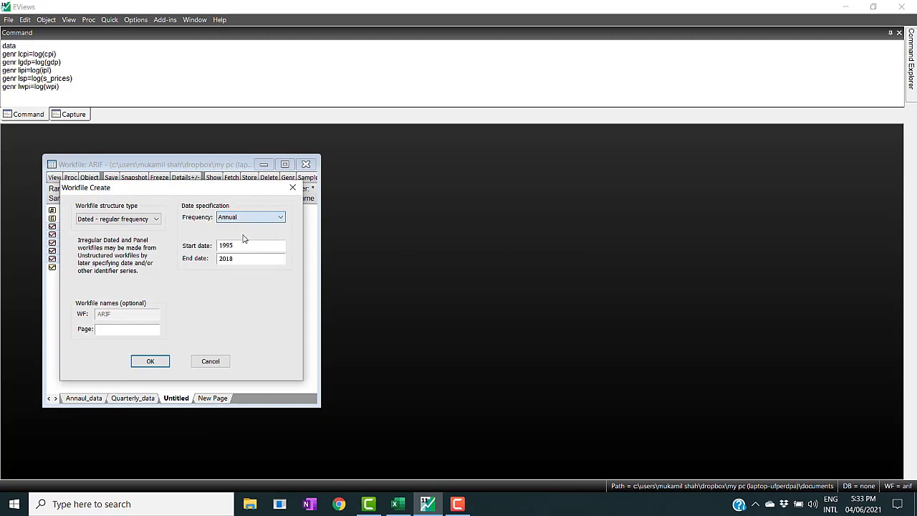
left_click(152, 362)
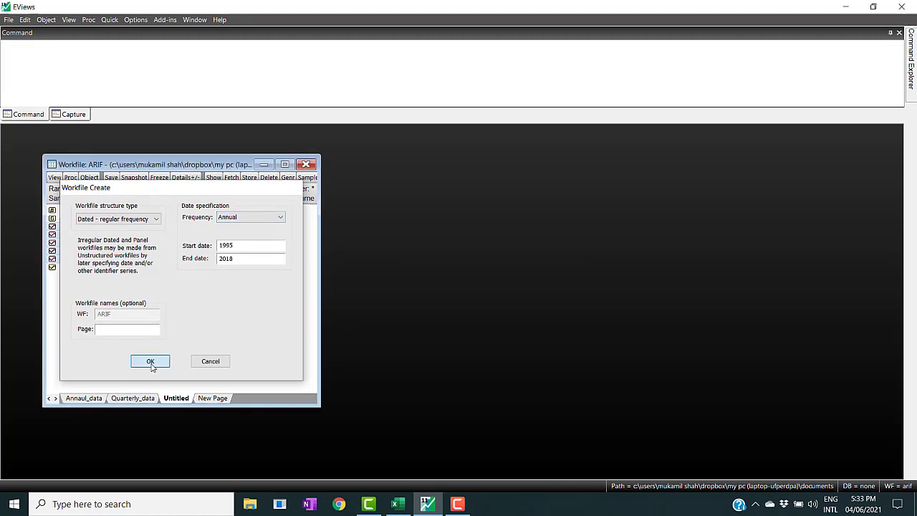
Paste all the copied monthly series into the new annual page as links, using the First observation high to low frequency method
right_click(169, 239)
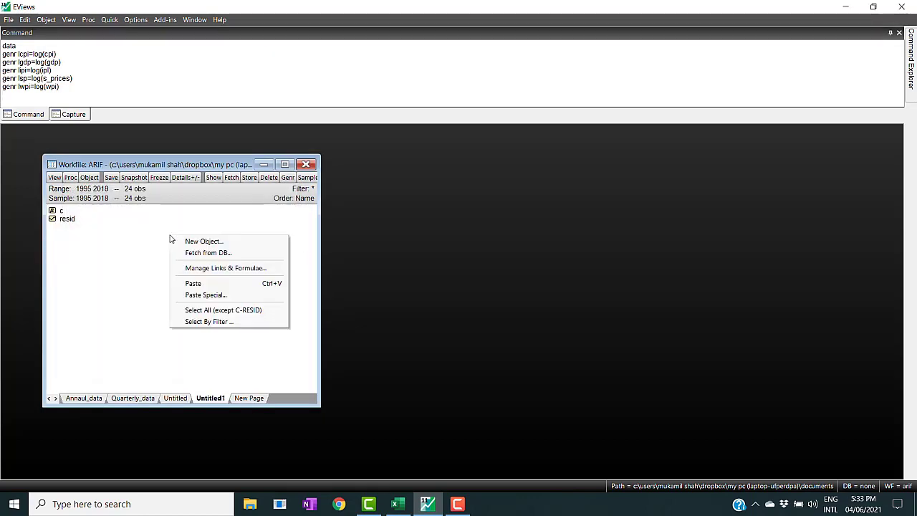
left_click(202, 294)
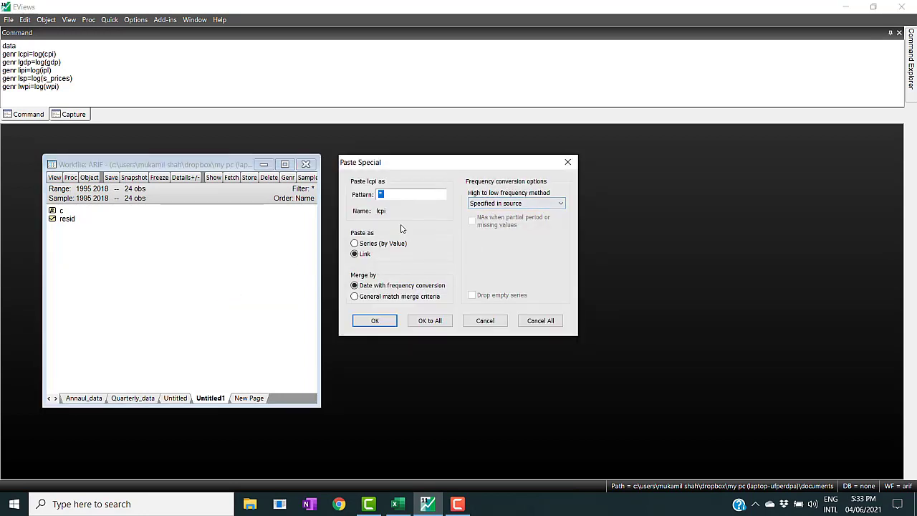
left_click(563, 206)
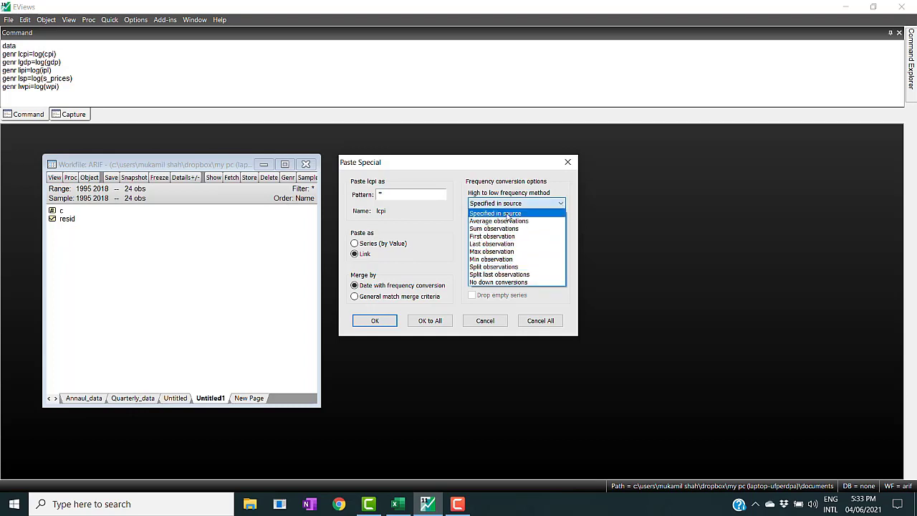
left_click(506, 237)
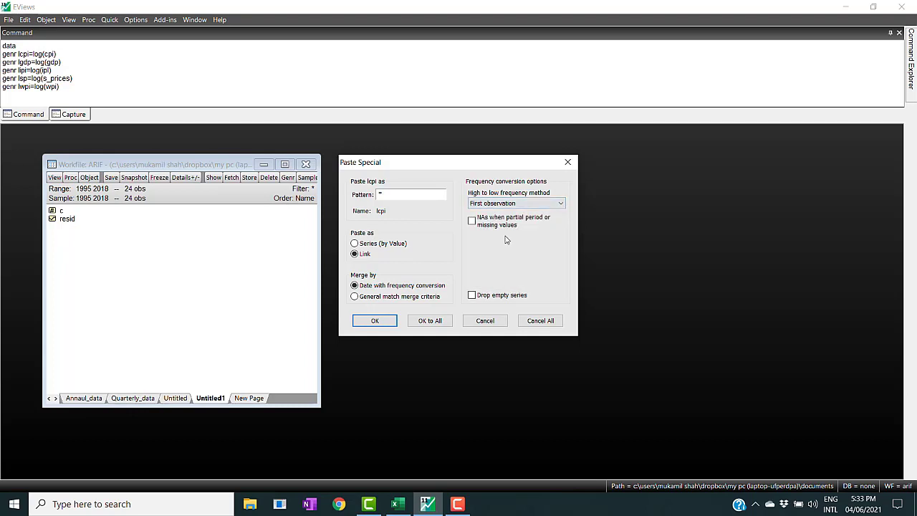
left_click(432, 320)
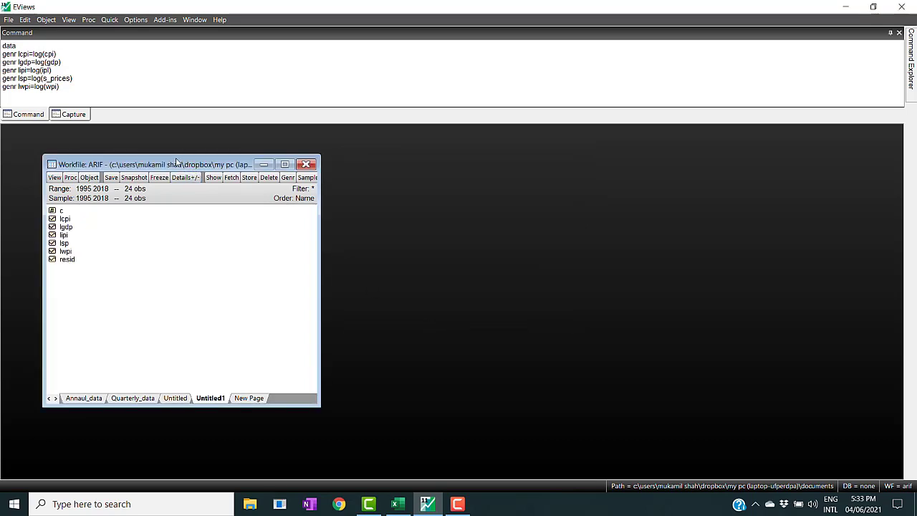
Move the workfile window toward the middle and compare the contents of the Annaul_data, Quarterly_data, Untitled and Untitled1 pages
left_click_drag(177, 162, 343, 165)
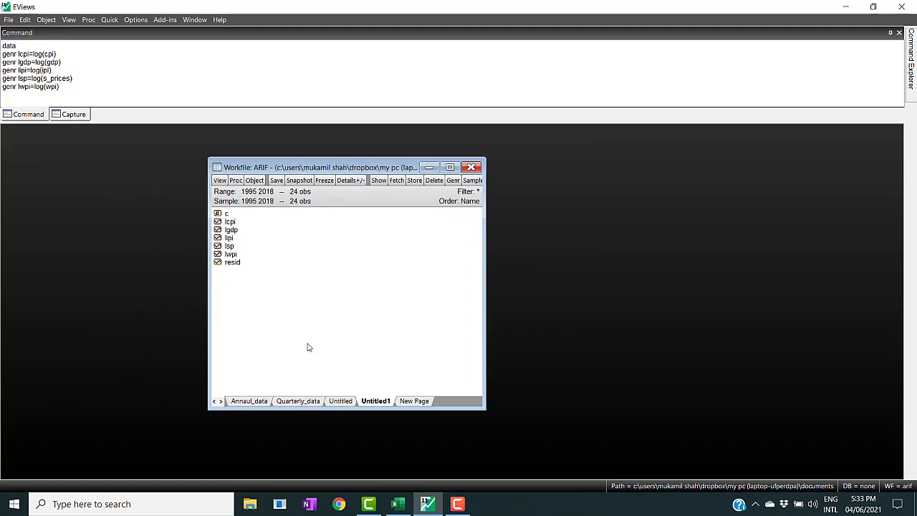
left_click(256, 404)
left_click(298, 404)
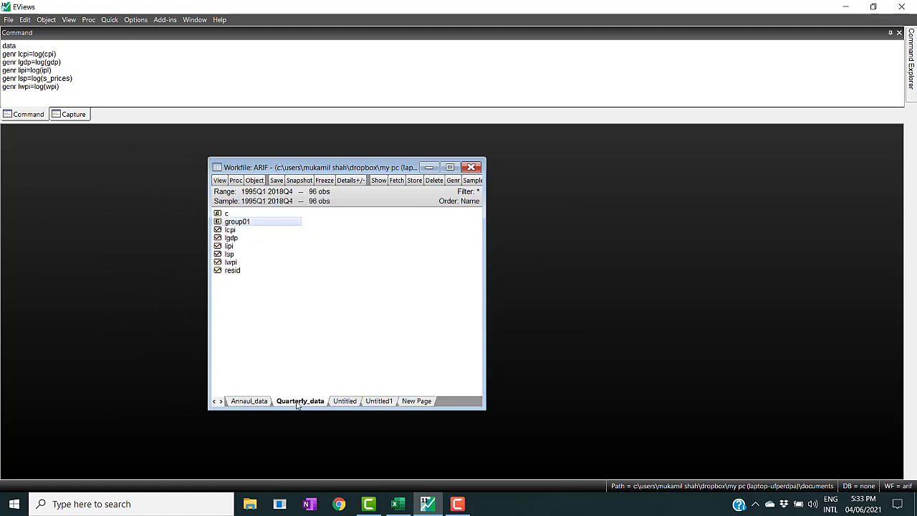
left_click(351, 403)
left_click(378, 401)
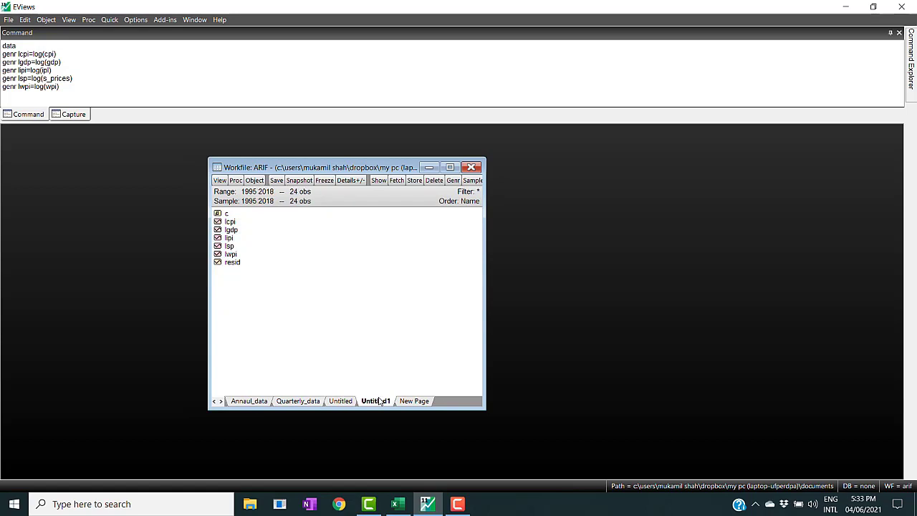
left_click(296, 402)
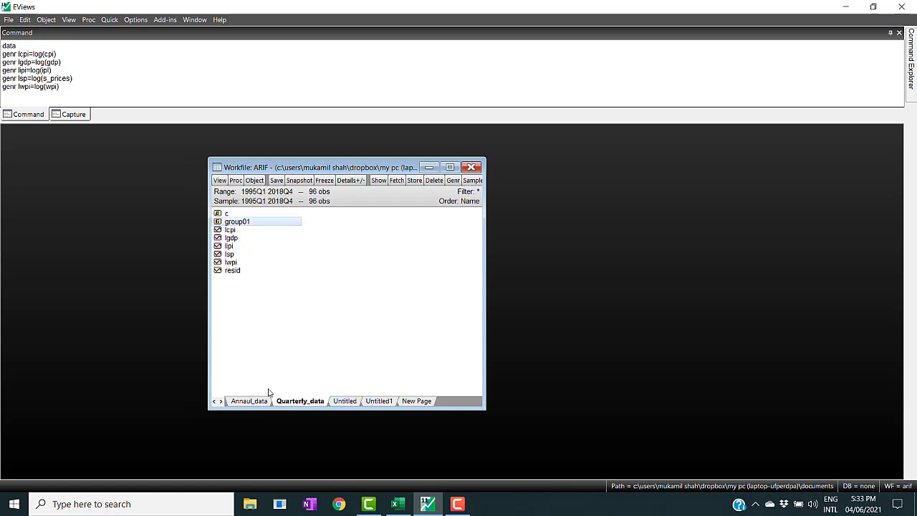
left_click(249, 402)
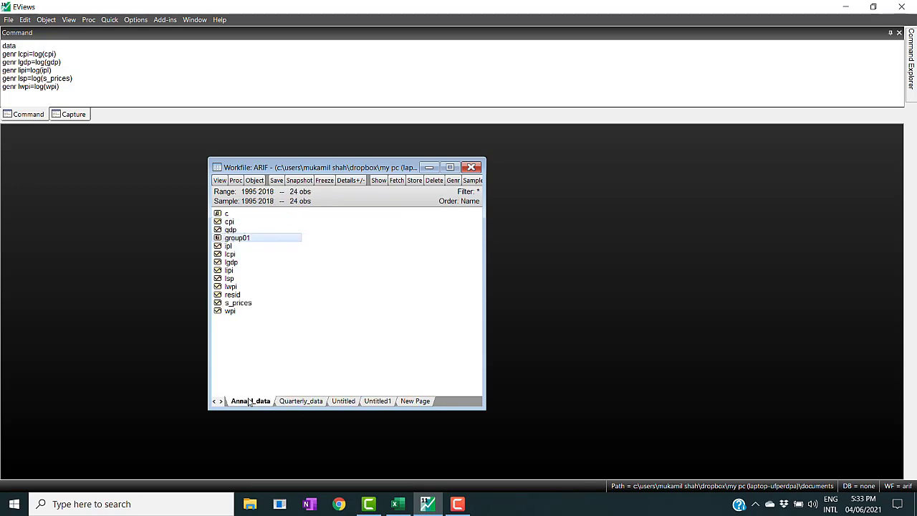